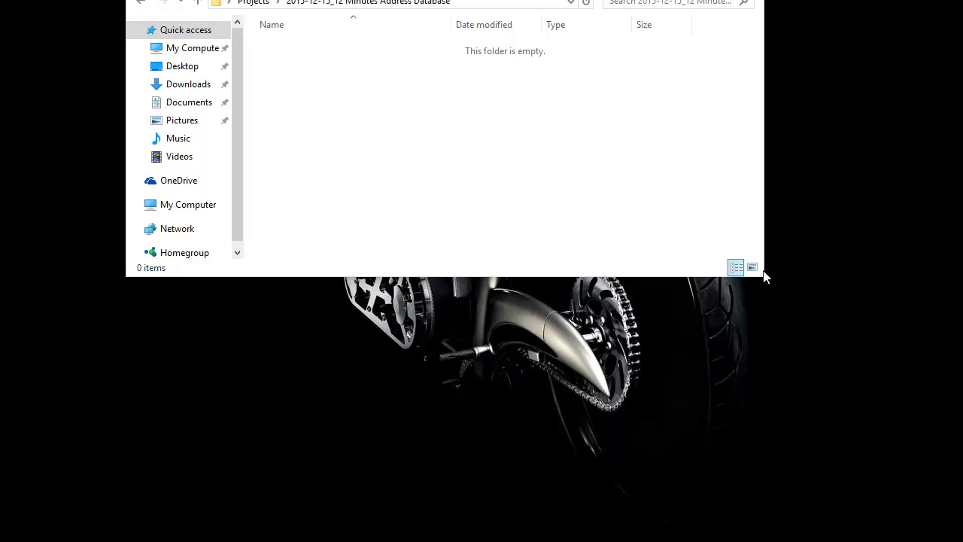
Step: Create a new Microsoft Access Database file in the empty folder, name it Address, and open it
left_click_drag(765, 279, 892, 352)
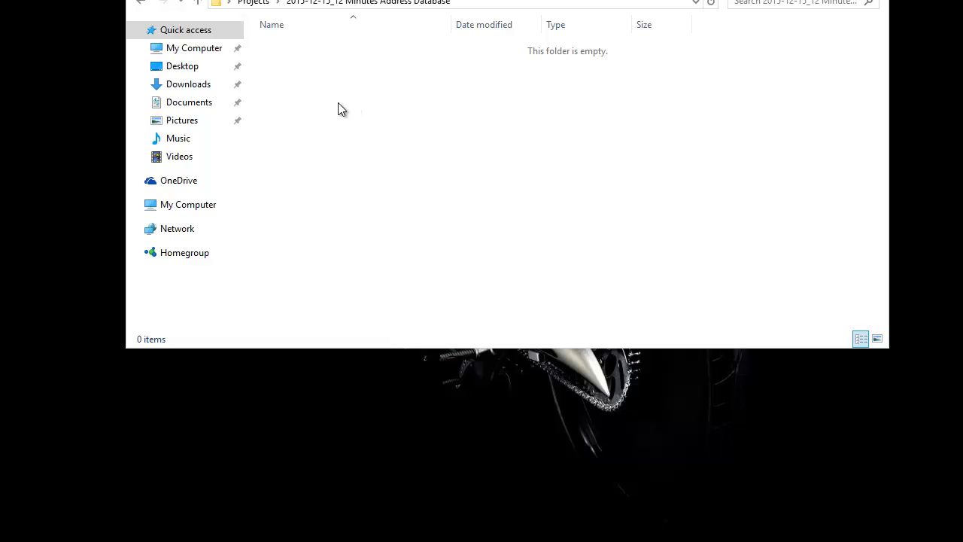
right_click(351, 75)
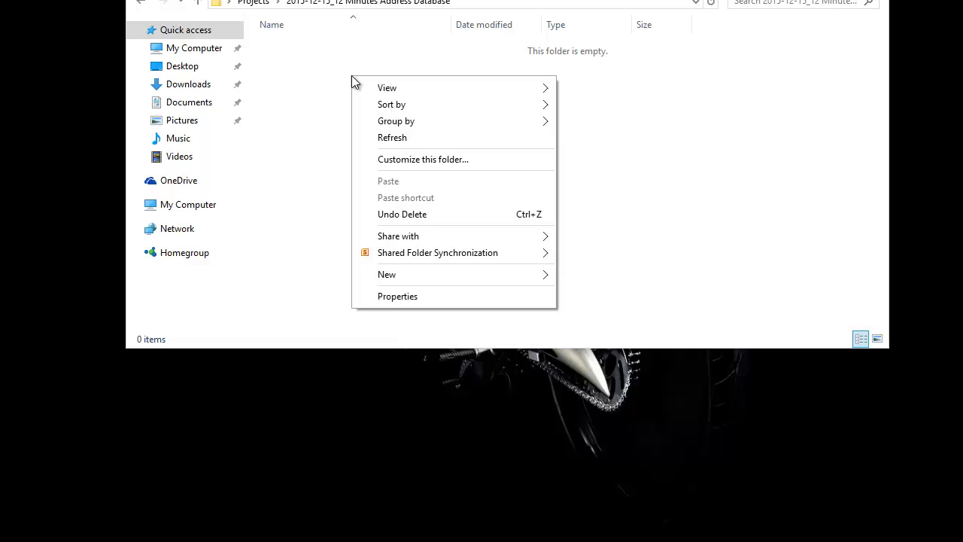
mouse_move(477, 280)
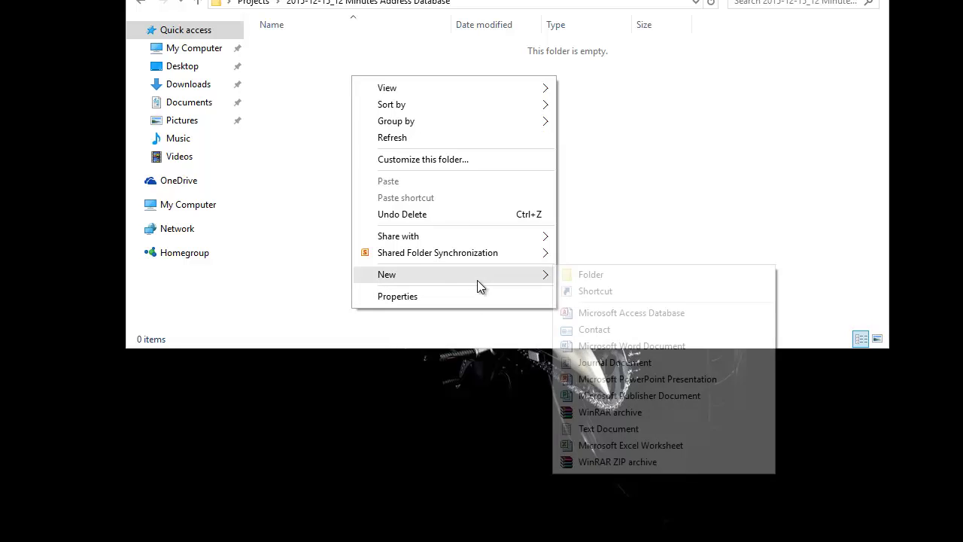
left_click(645, 313)
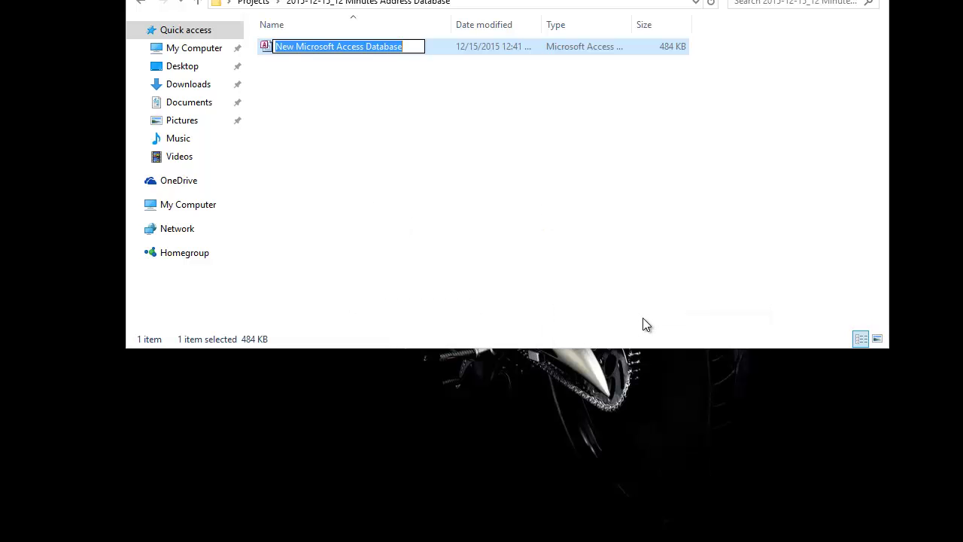
type("Address")
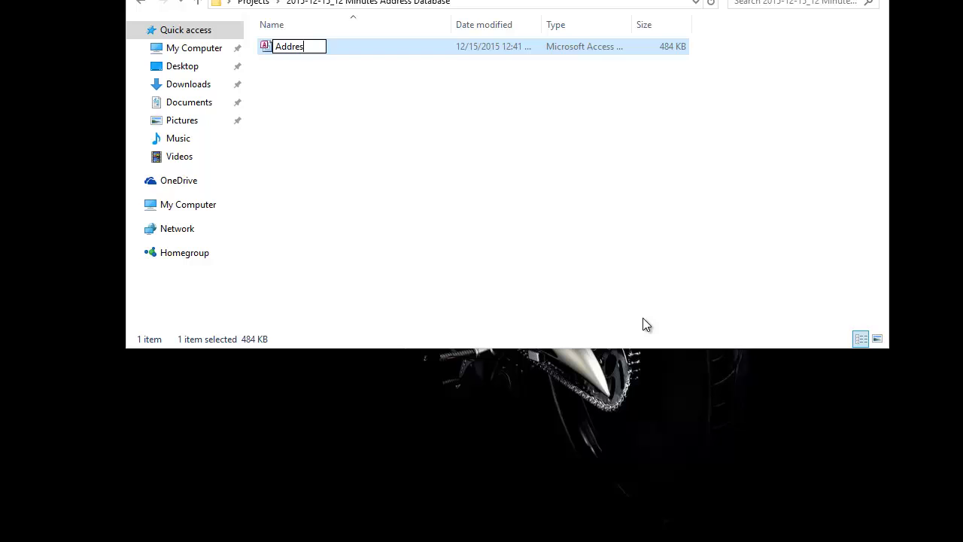
key("Return")
key("Return")
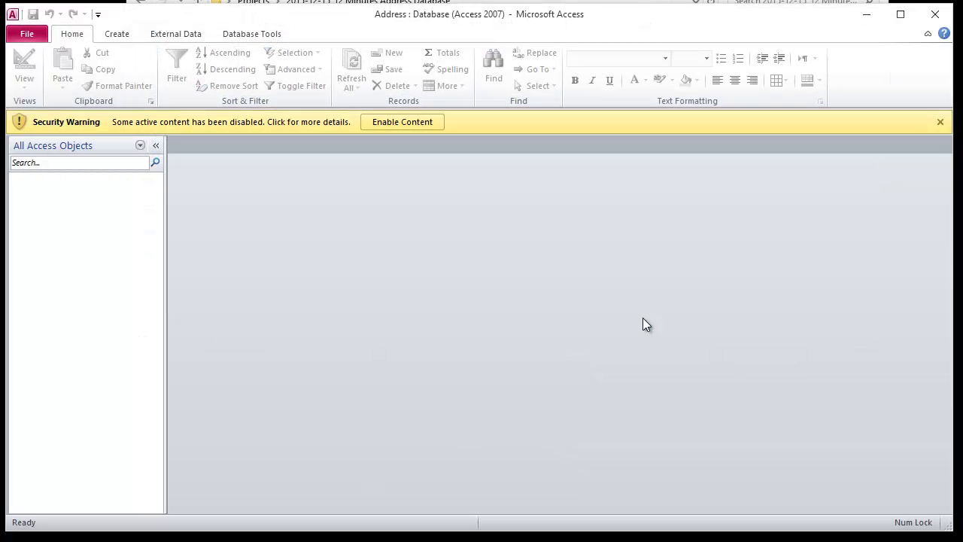
Step: Enable the Address database's content and show the Create ribbon commands
left_click(401, 125)
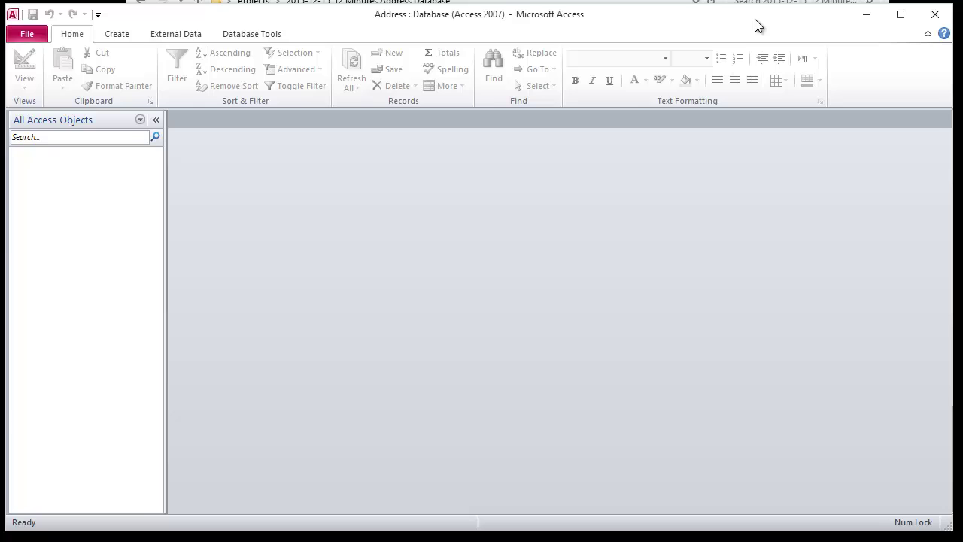
left_click_drag(754, 19, 762, 21)
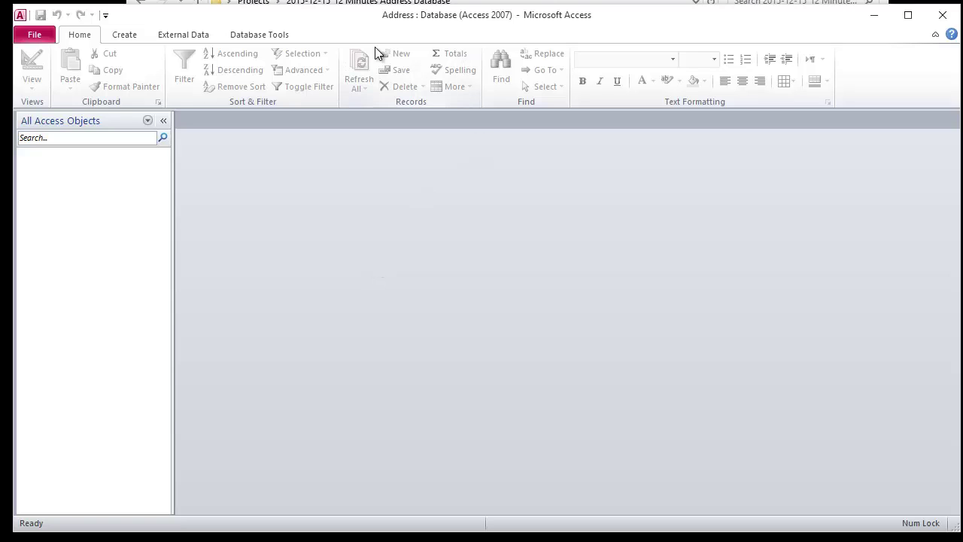
left_click(120, 35)
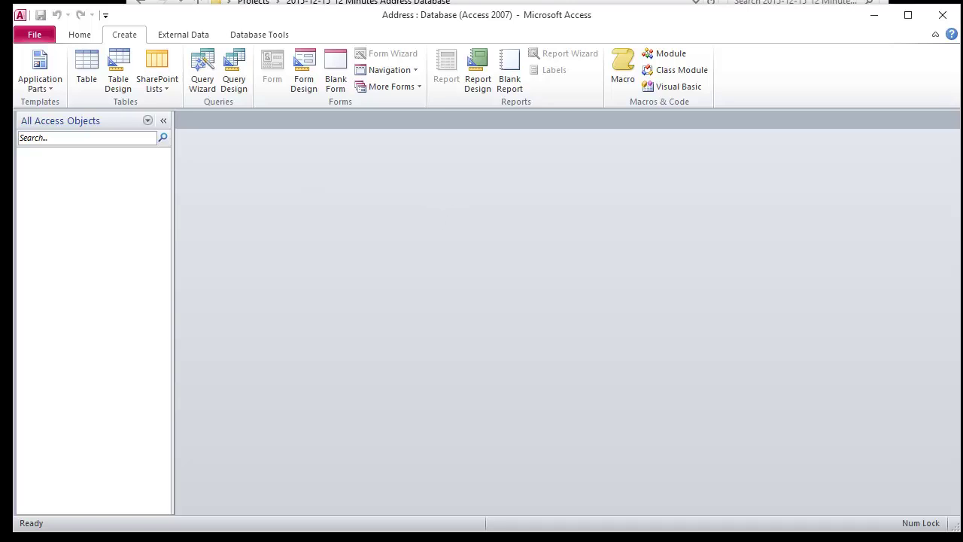
Step: In a new table design, add Text fields name, address and phone
left_click(125, 81)
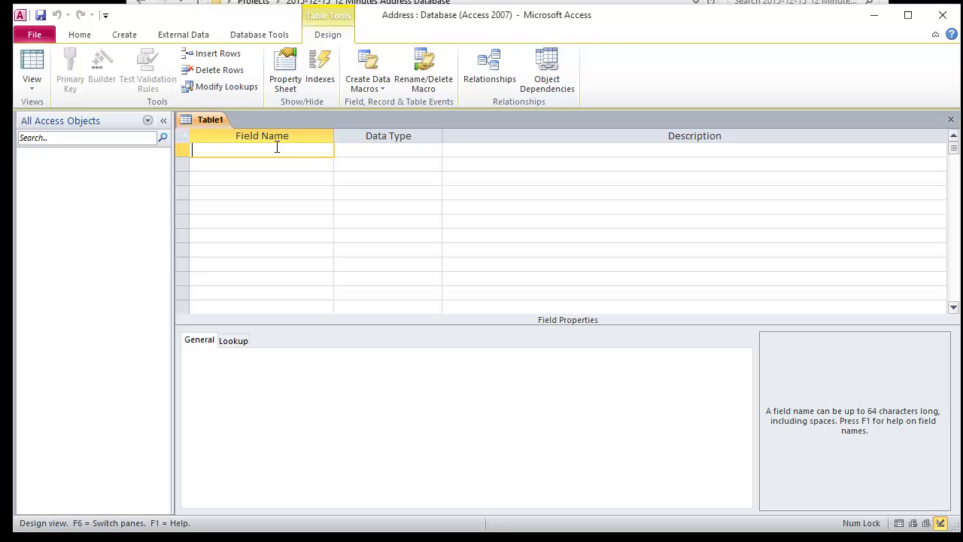
type("name")
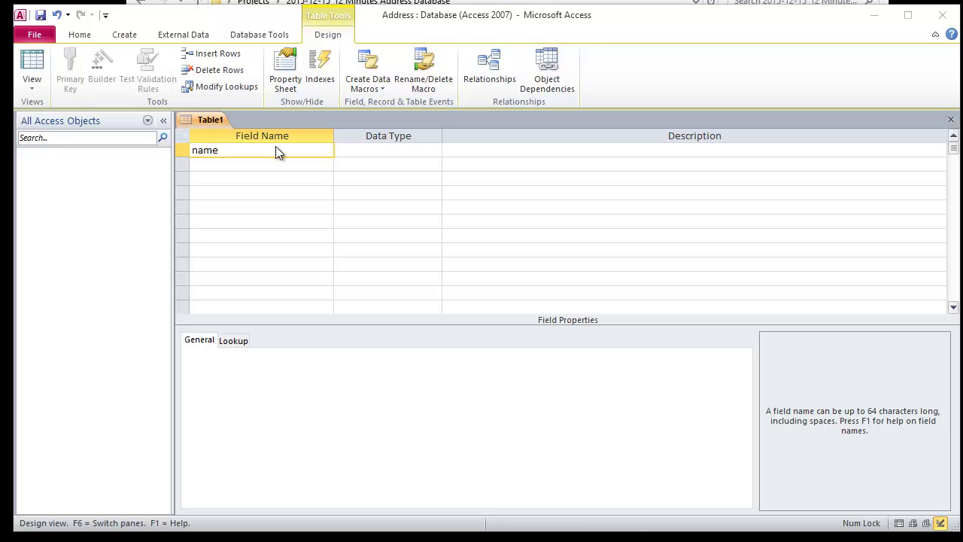
key("Tab")
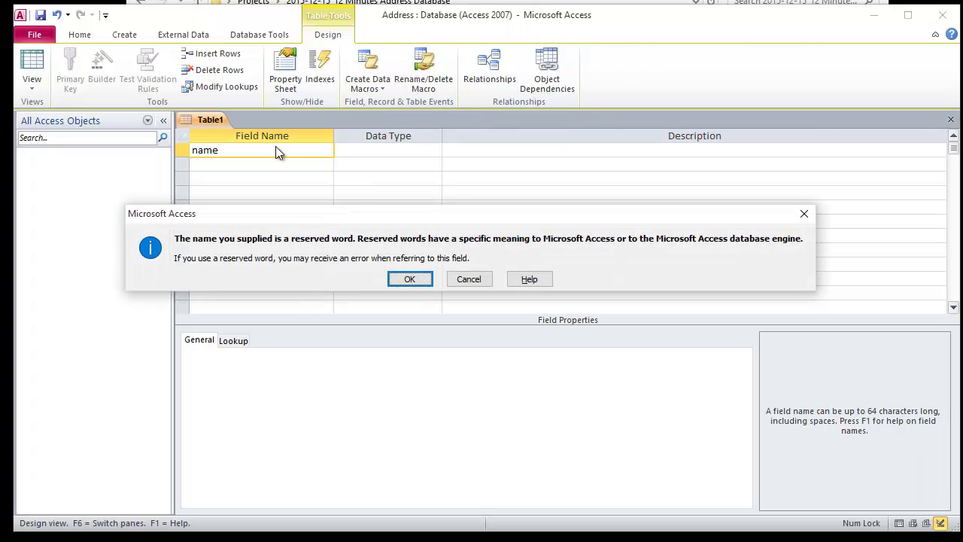
key("Return")
key("Tab")
key("Tab")
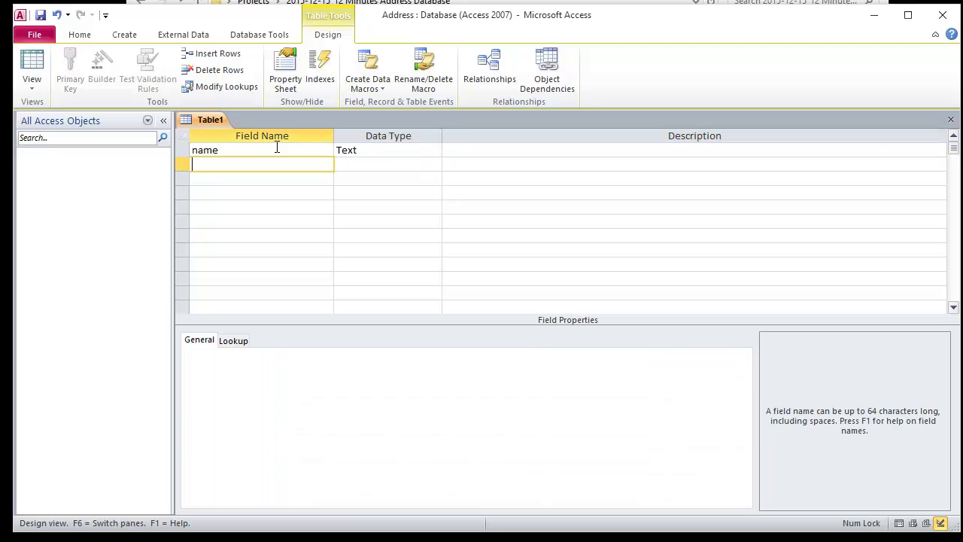
type("addde")
key("BackSpace")
key("BackSpace")
type("ress")
key("Tab")
key("Tab")
key("Tab")
type("phone")
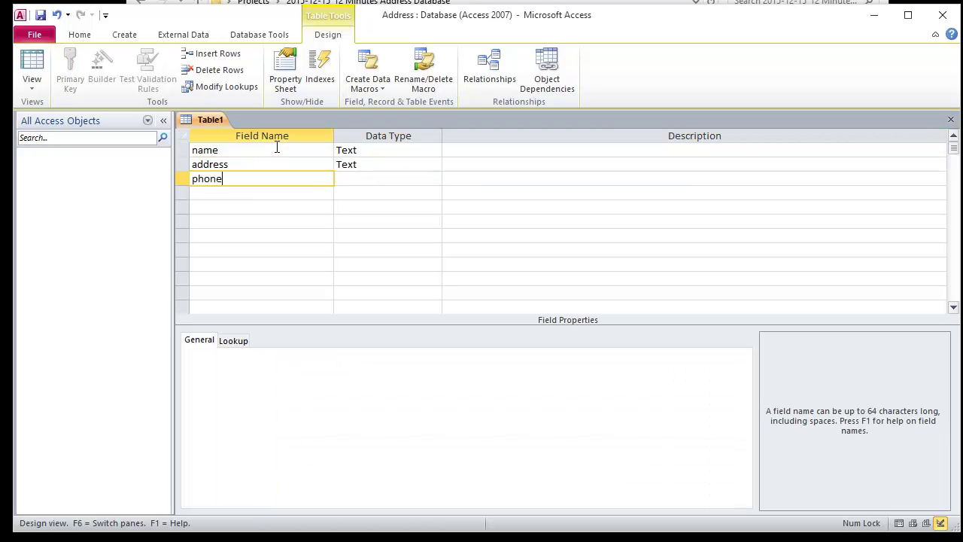
key("Tab")
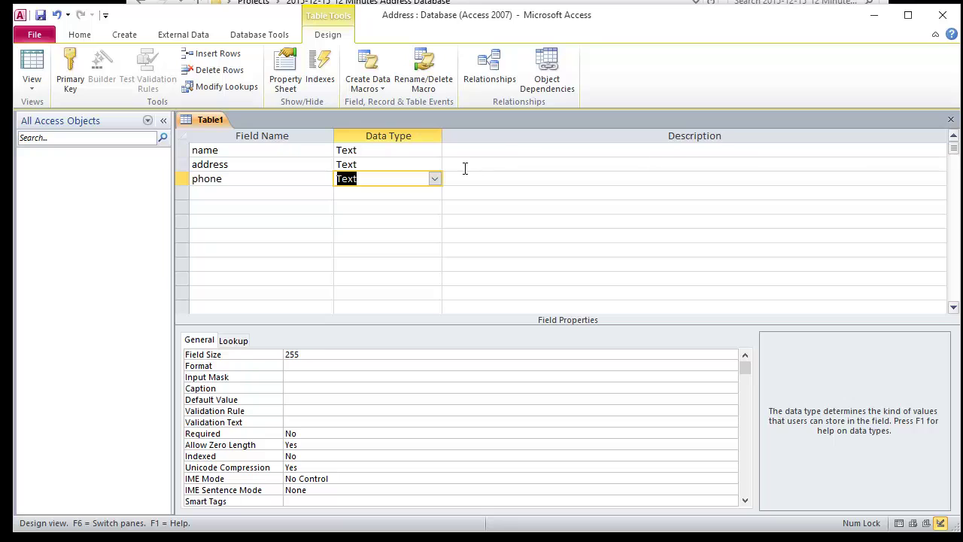
Step: Save the new table as TAddress
left_click(41, 16)
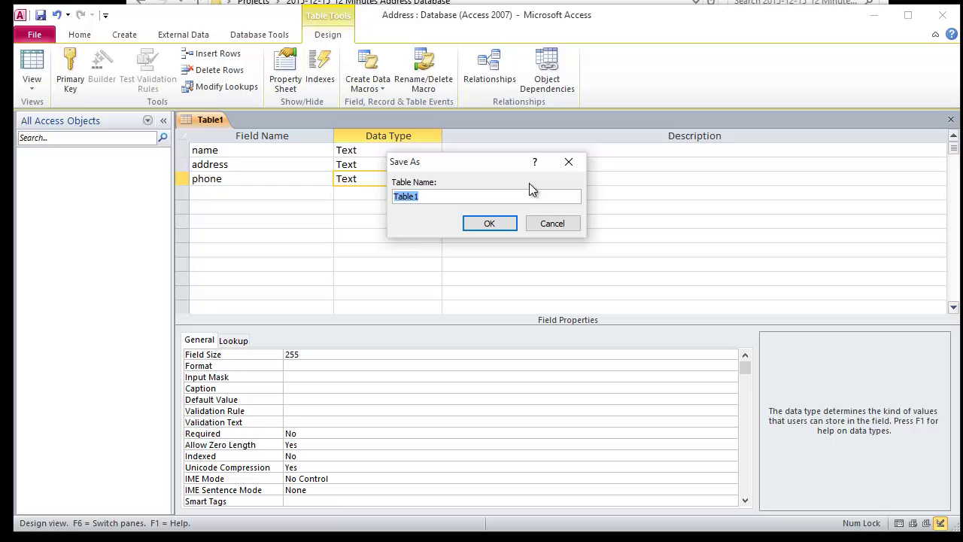
key("BackSpace")
type("TAddress")
key("Return")
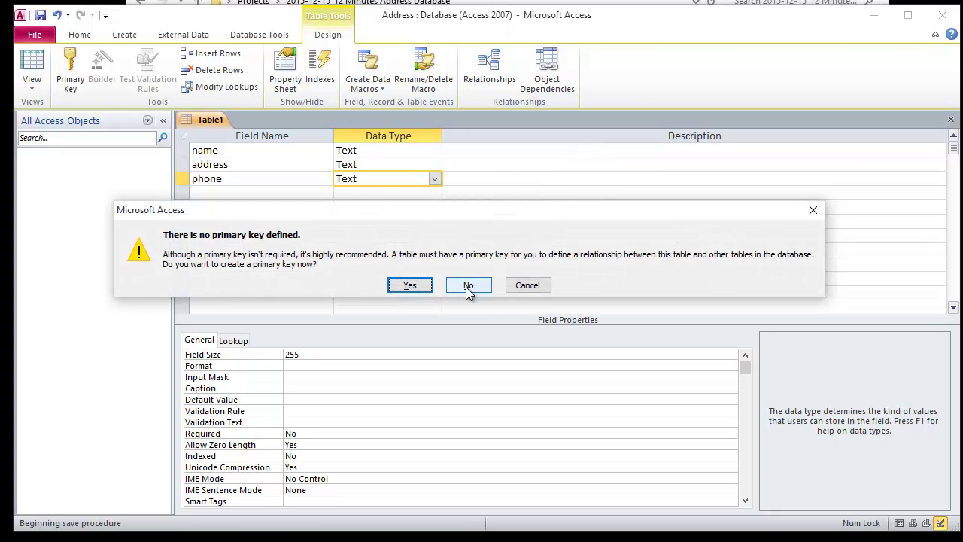
Step: Decline the primary key and switch TAddress to Datasheet view
left_click(468, 286)
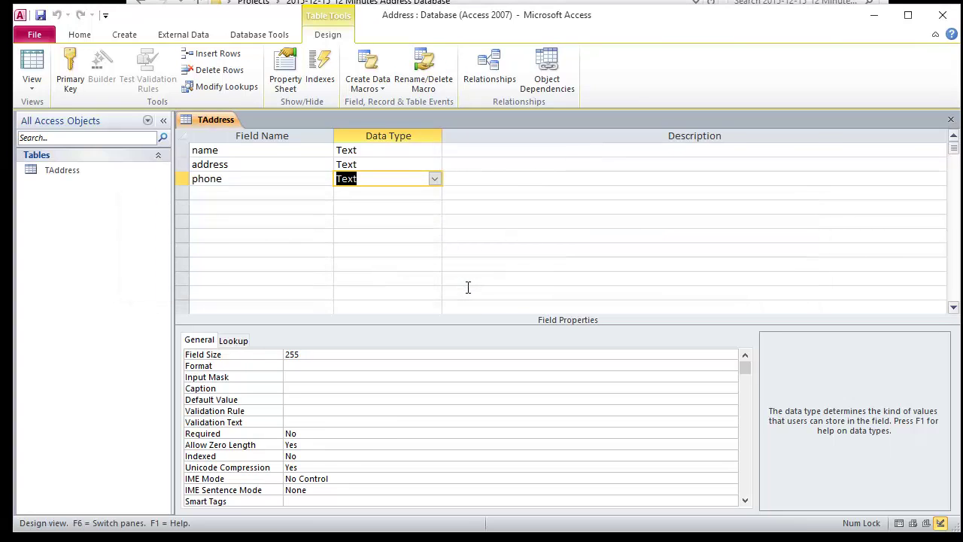
left_click(38, 72)
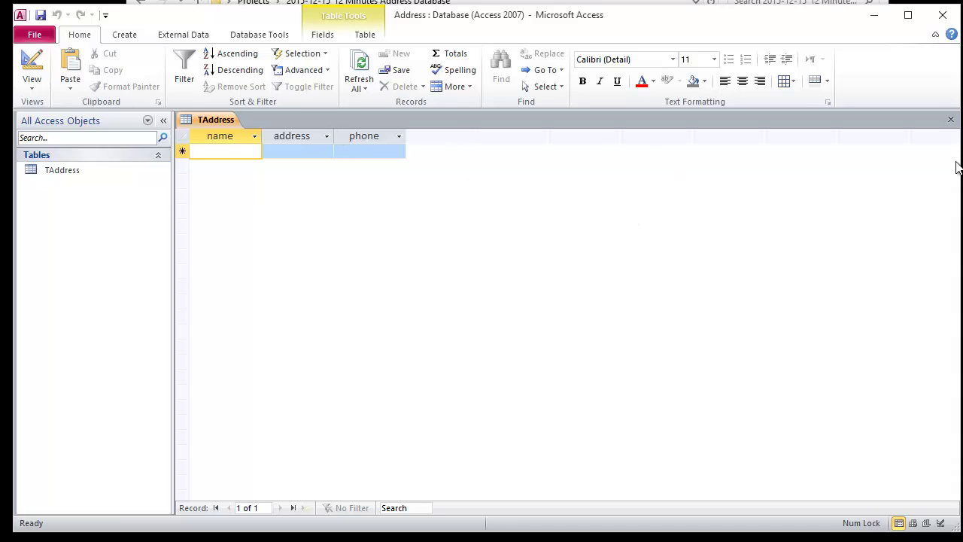
Step: Close TAddress, set Current Database document windows to Overlapping Windows, and exit Access
left_click(951, 122)
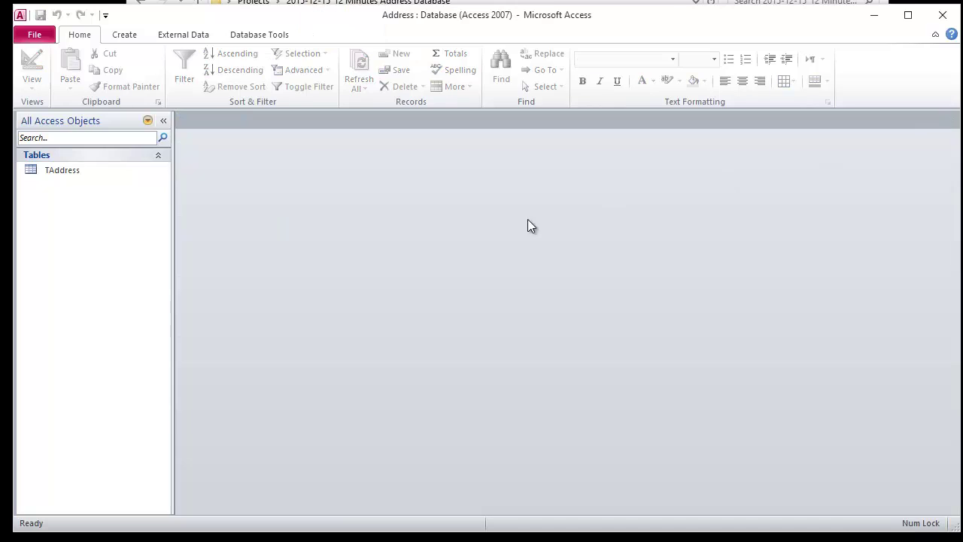
left_click(33, 36)
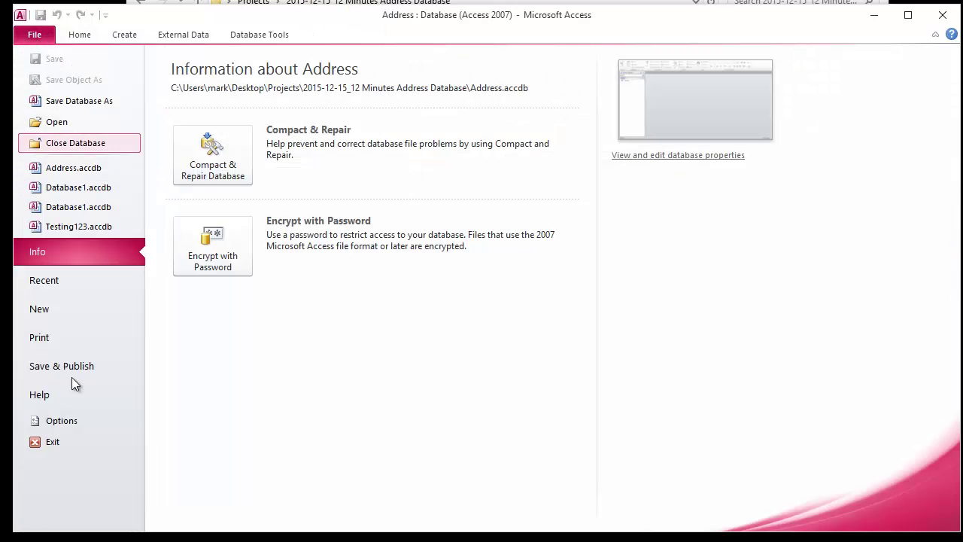
left_click(69, 419)
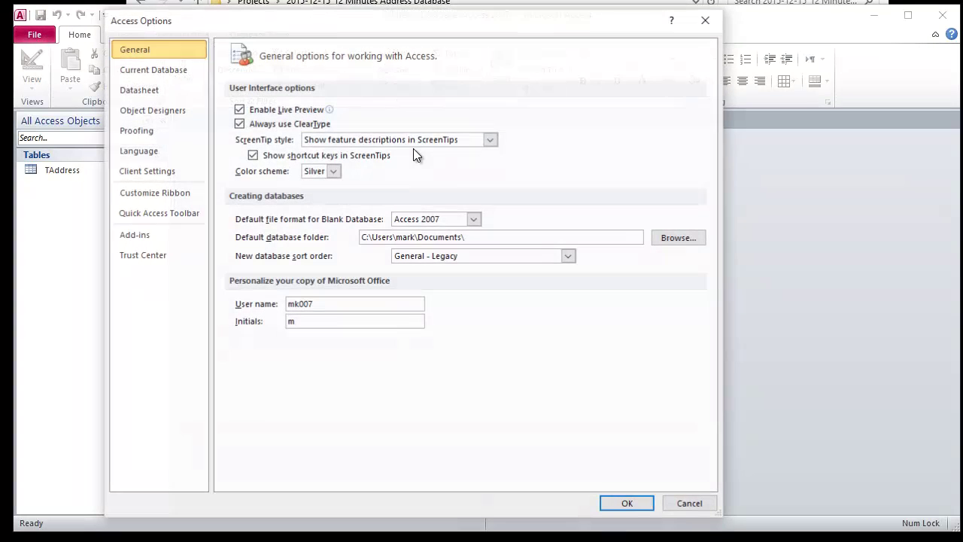
left_click(150, 70)
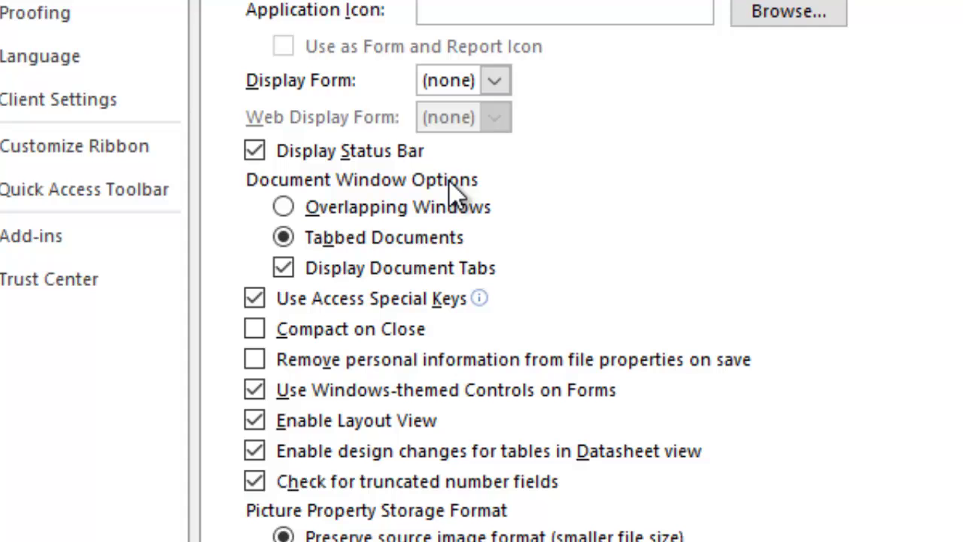
left_click(416, 209)
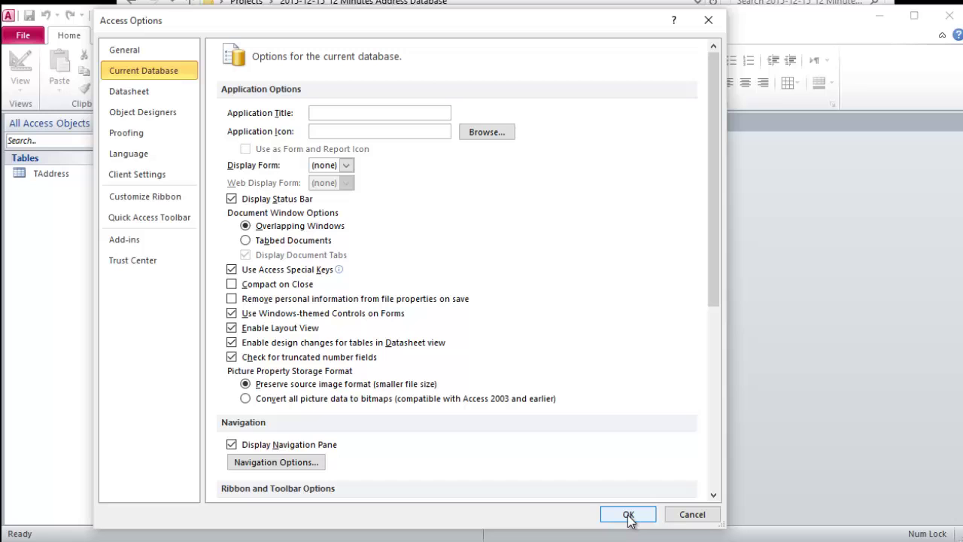
left_click(628, 514)
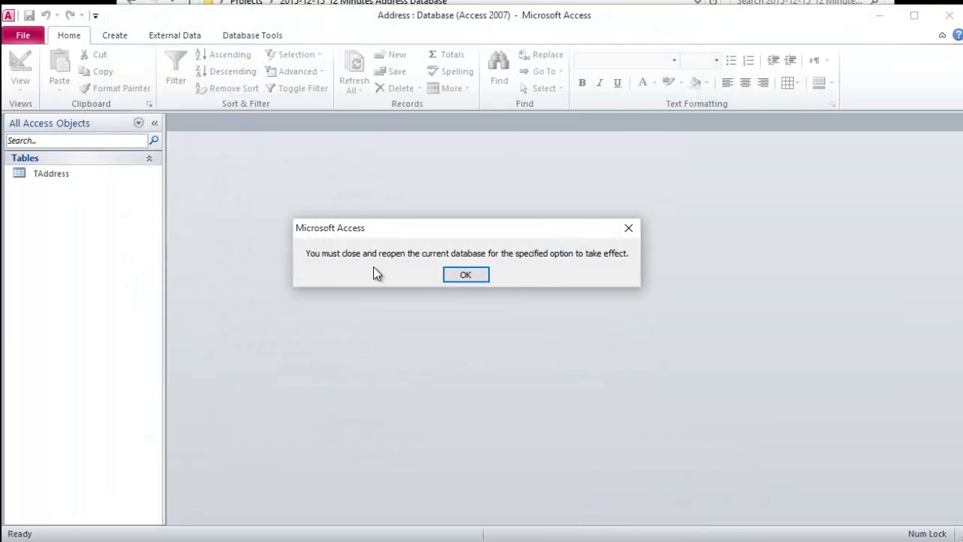
left_click(466, 275)
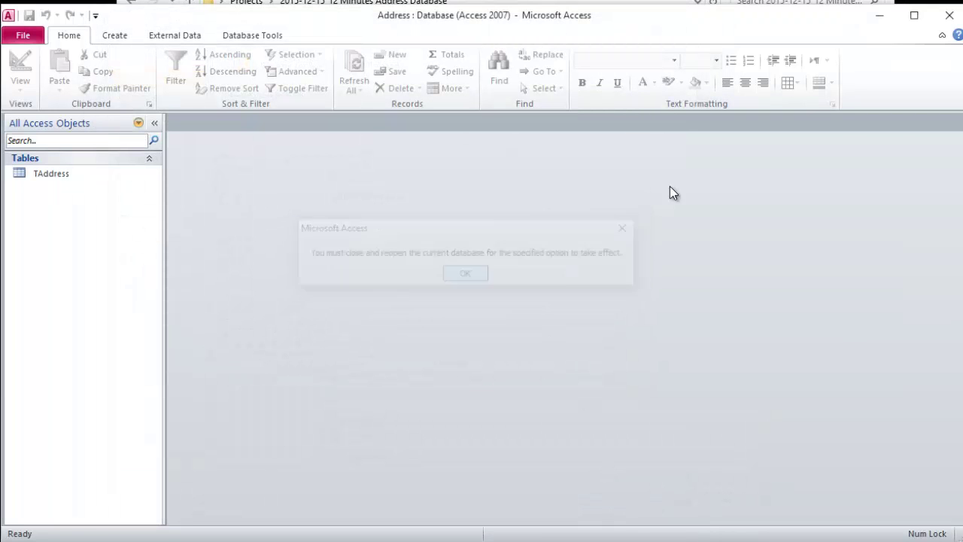
left_click(948, 15)
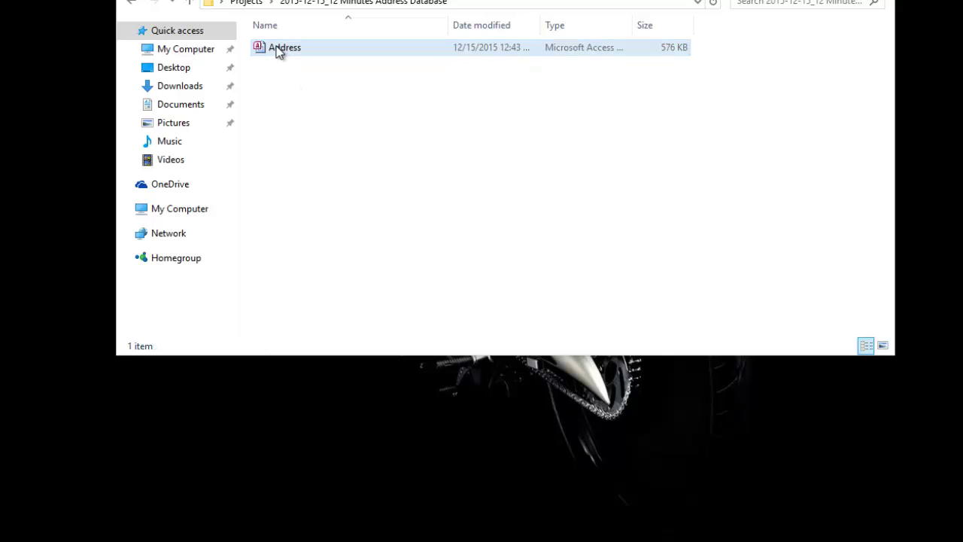
Step: Reopen Address, open TAddress, and shrink and reposition its floating datasheet window
double_click(278, 47)
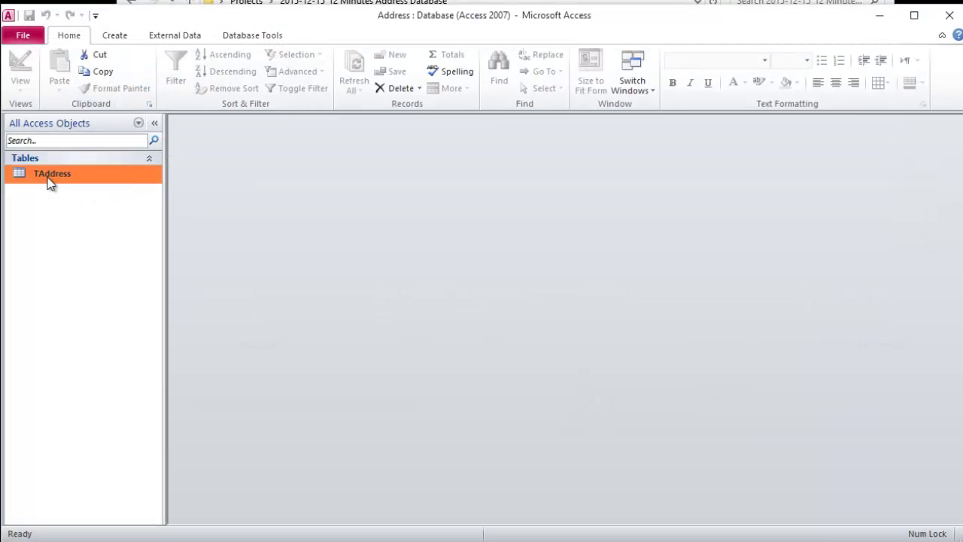
double_click(46, 178)
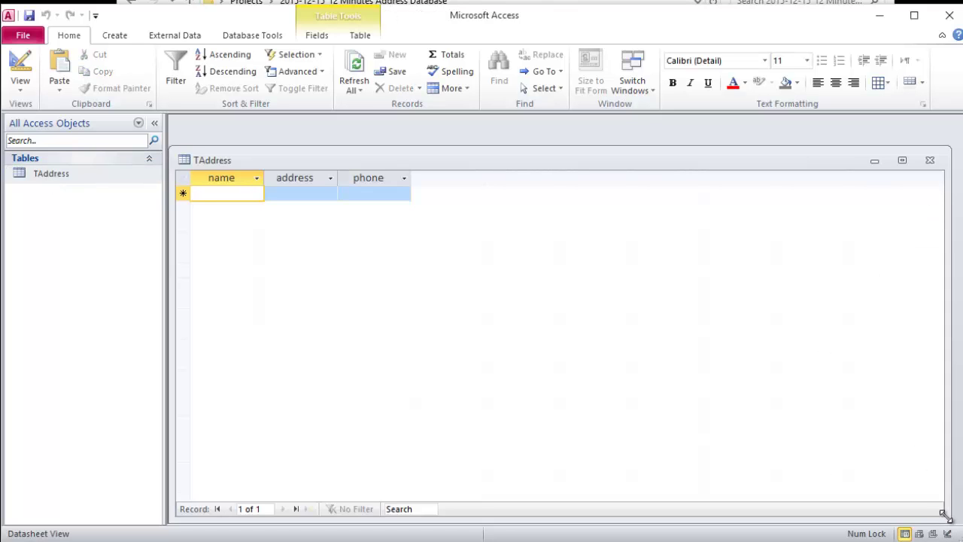
left_click_drag(946, 516, 847, 356)
left_click_drag(208, 152, 290, 150)
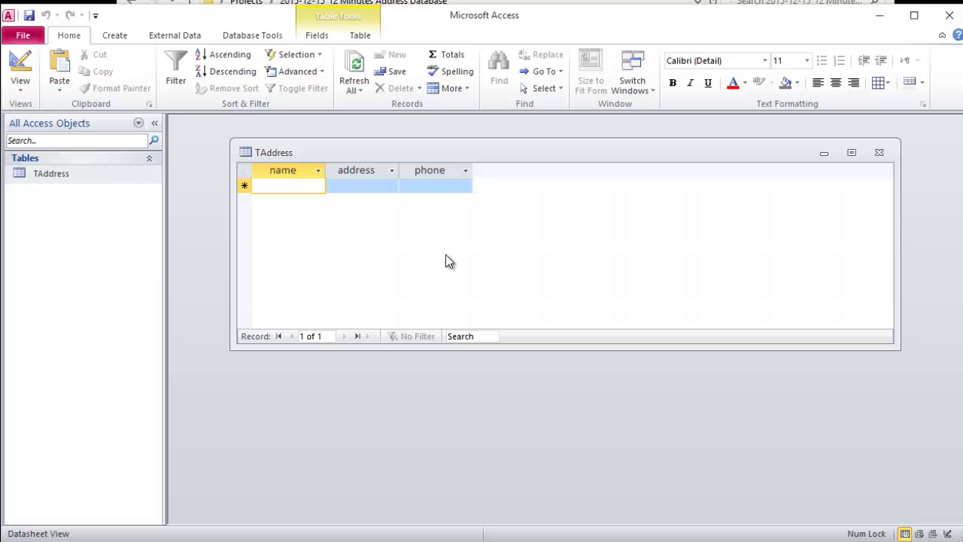
Step: Enter the first record: a person's name, address Maryland, and a phone number
type("Mark")
key("Tab")
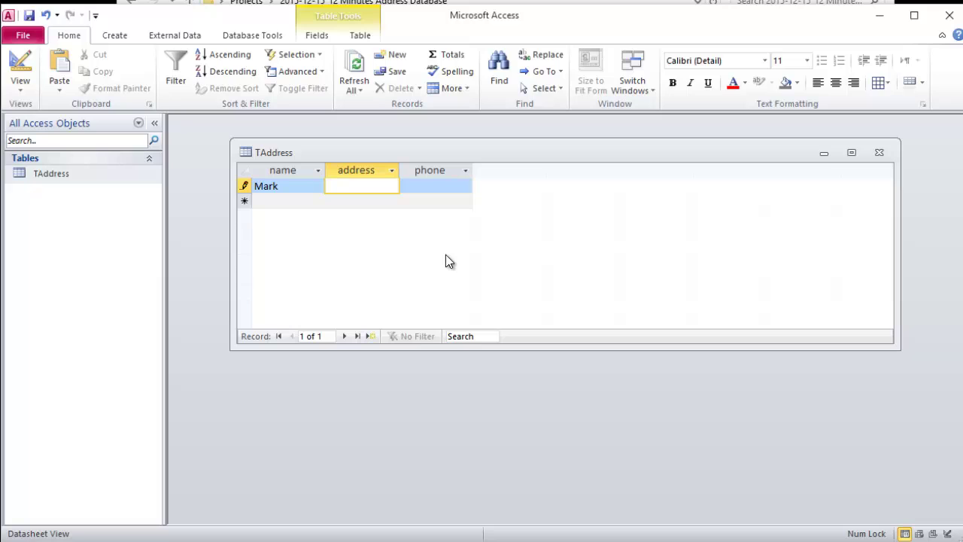
type("Maryland")
key("Tab")
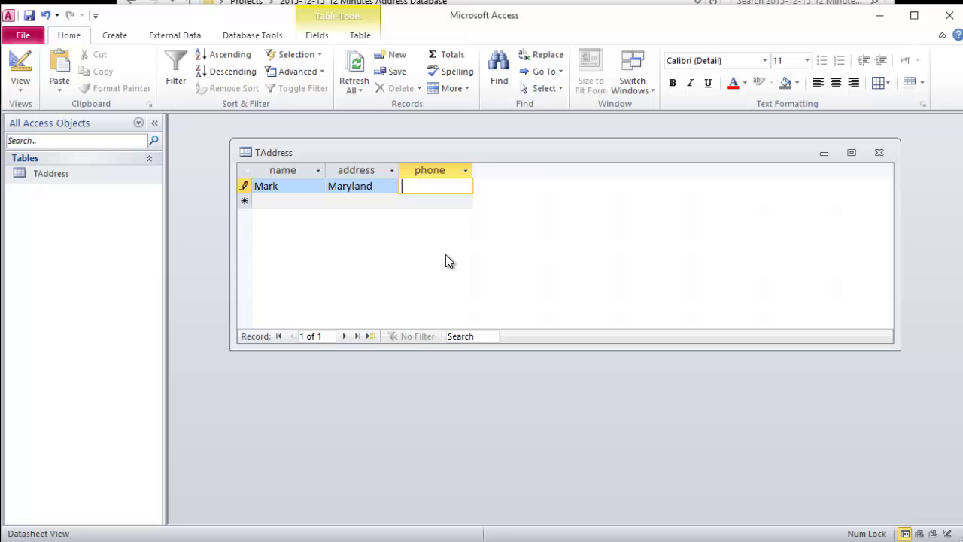
key("Tab")
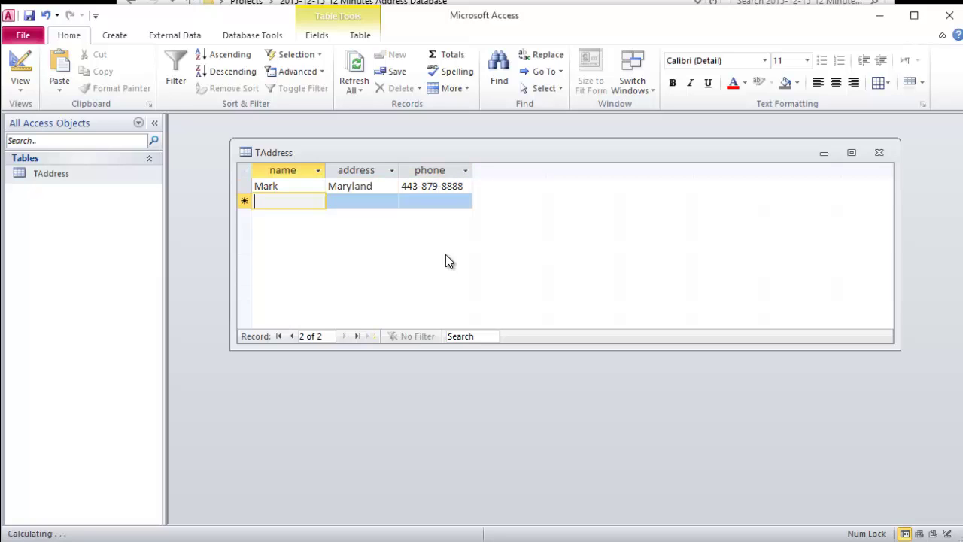
Step: Enter the second record: a person's name, address New York, and a phone number
type("Mike")
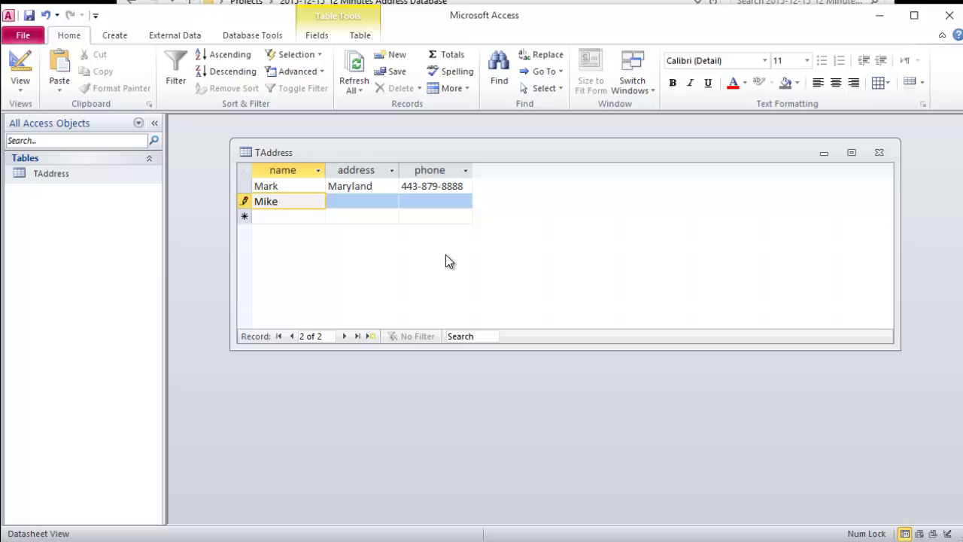
key("Tab")
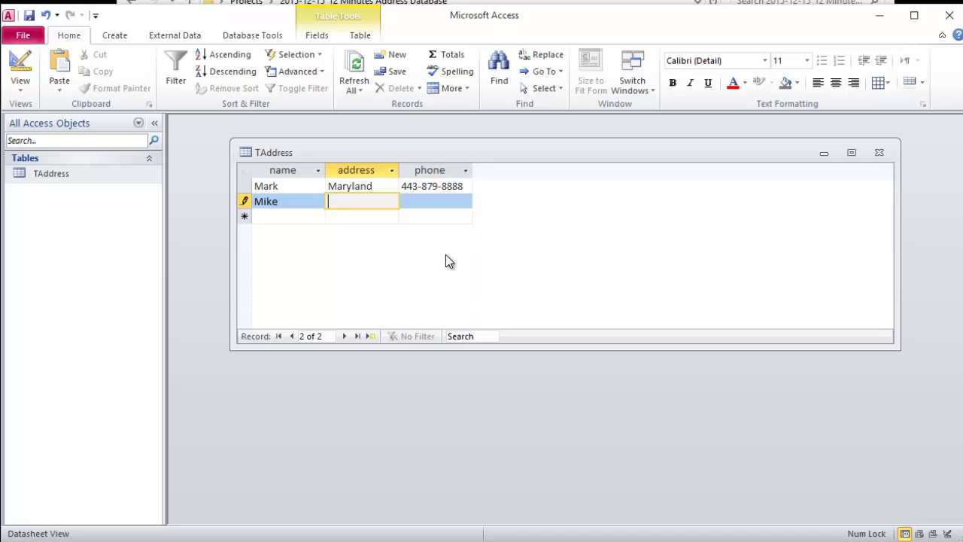
type("New York")
key("Tab")
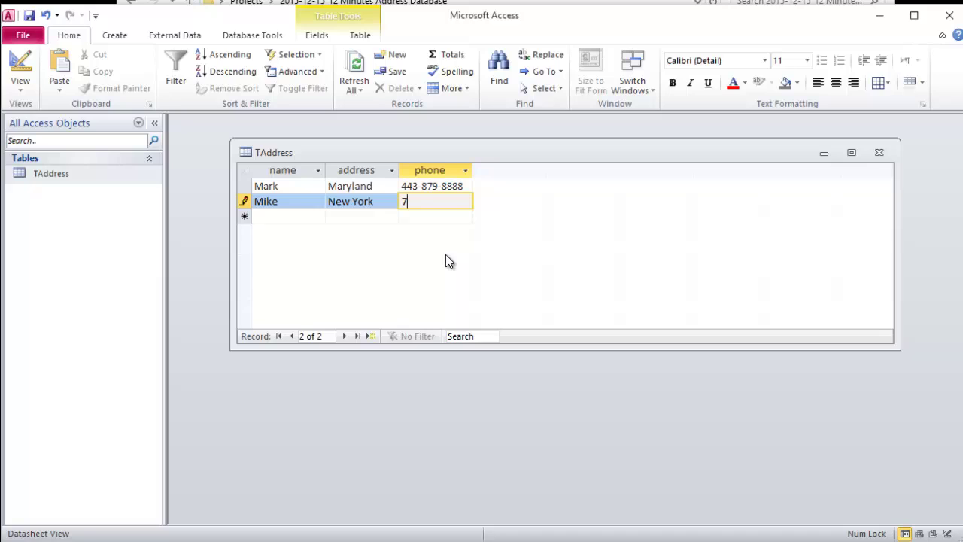
key("Tab")
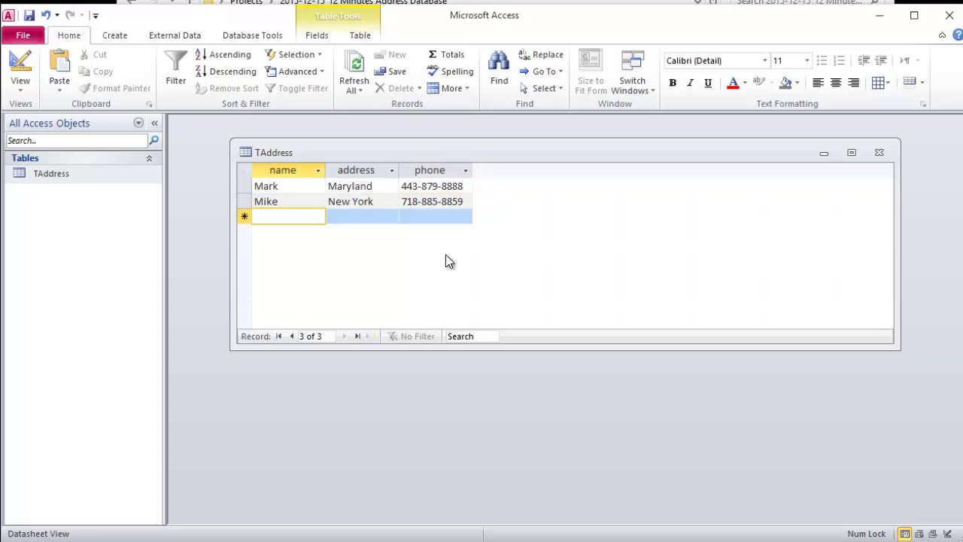
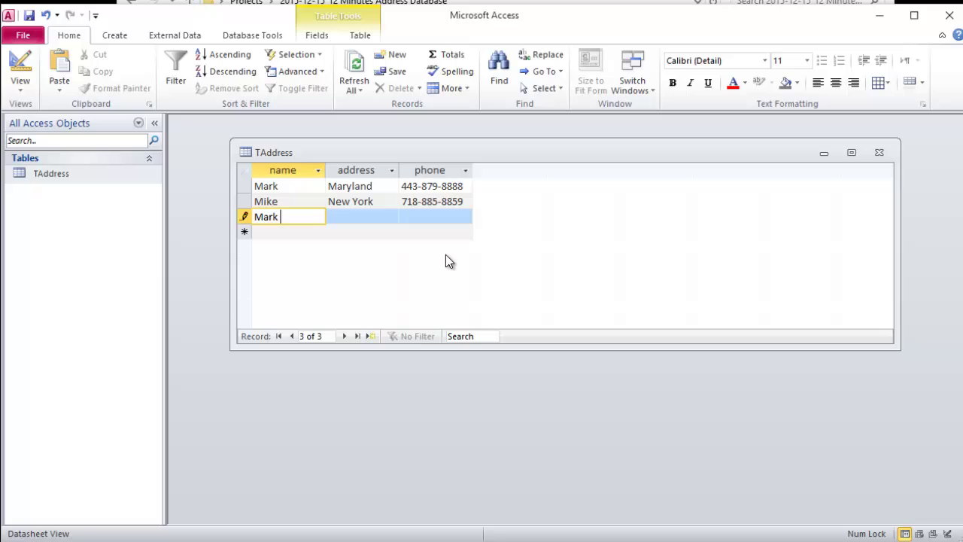
Step: Enter the third record: a person's name, address NJ, and a phone number
key("Tab")
type("N")
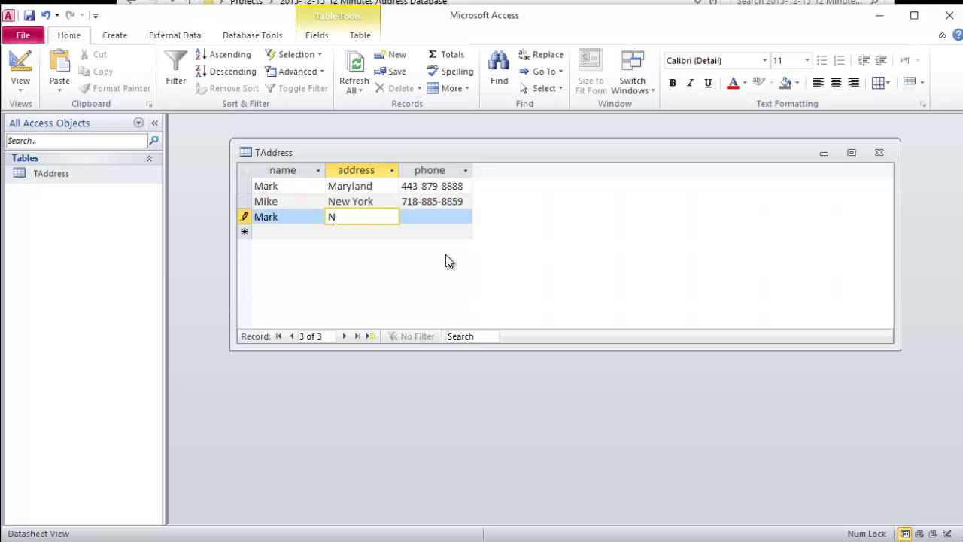
type("J")
key("Tab")
type("2")
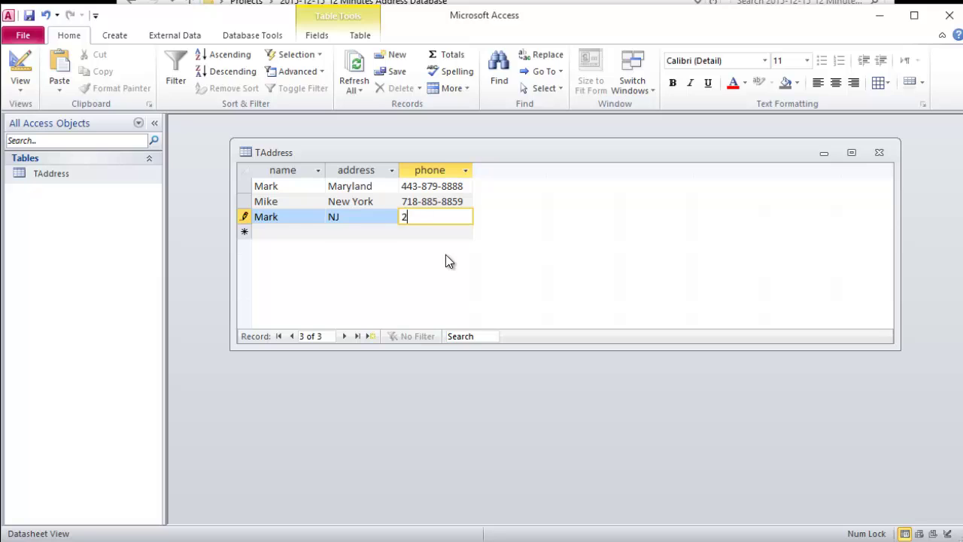
type("15-555-5888")
key("Tab")
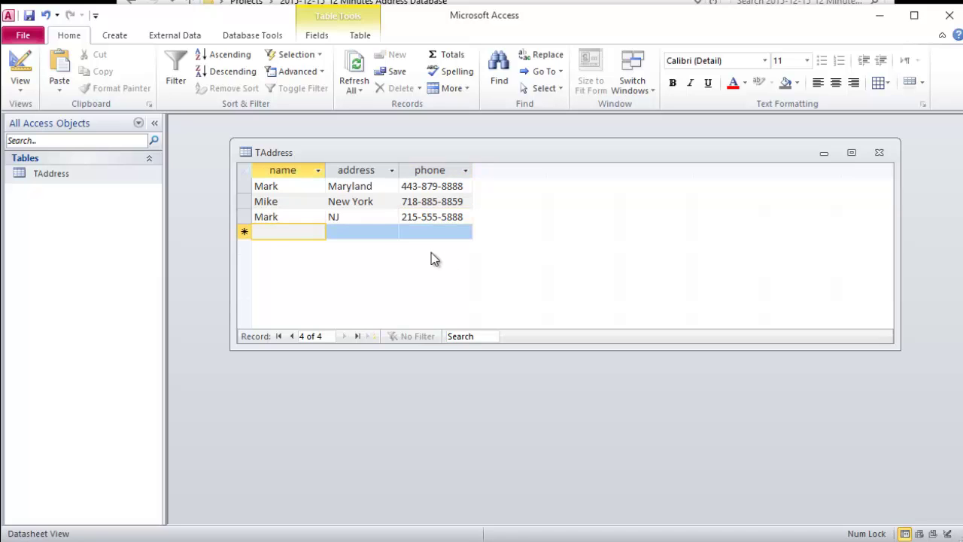
Step: Close the TAddress table window and show the Create ribbon commands
left_click(288, 215)
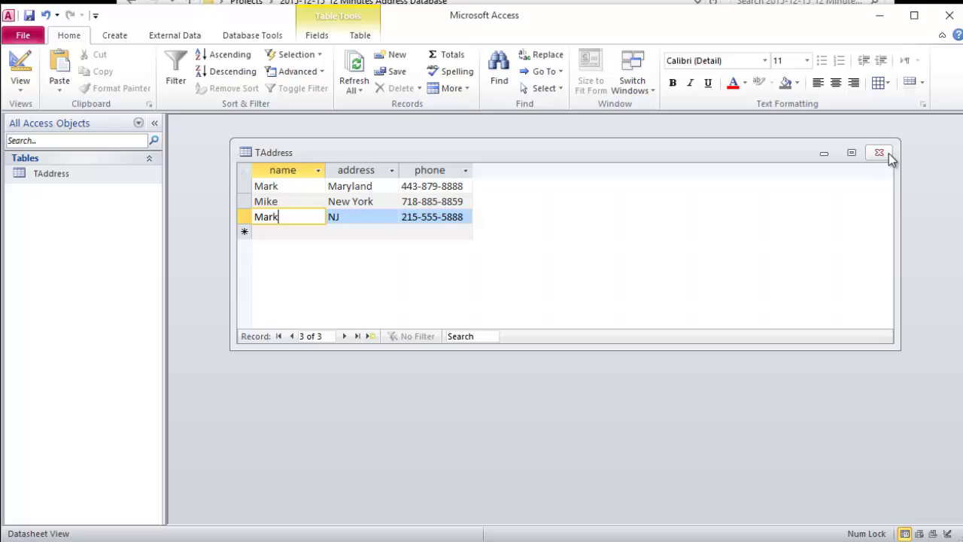
left_click(889, 153)
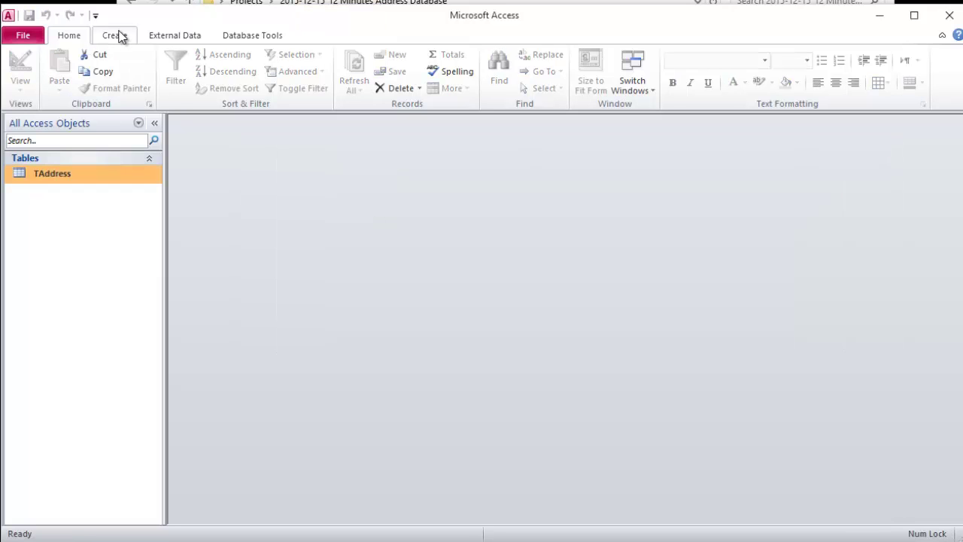
left_click(120, 34)
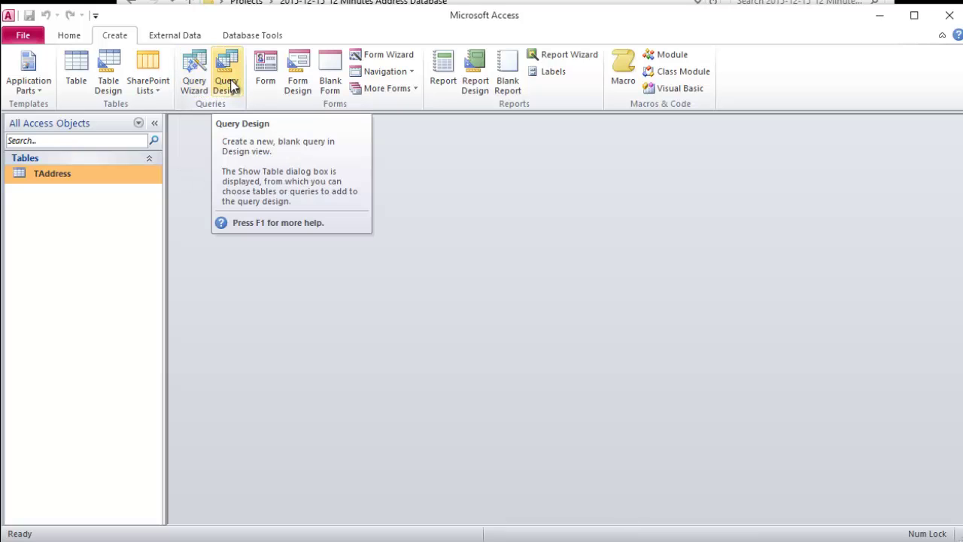
Step: Start a new query design and add the TAddress table from the Show Table dialog
left_click(230, 84)
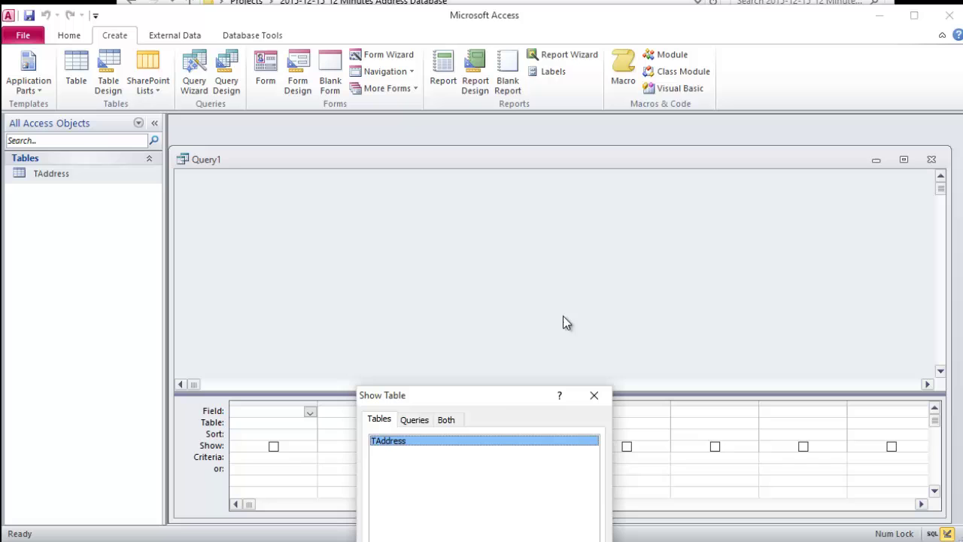
left_click_drag(510, 405, 508, 138)
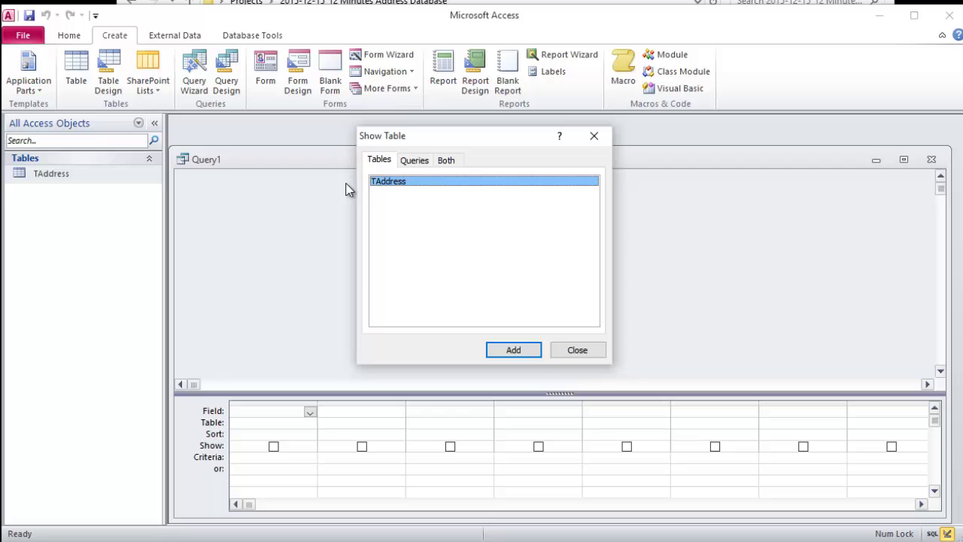
left_click(416, 162)
left_click(380, 161)
left_click_drag(431, 135, 453, 141)
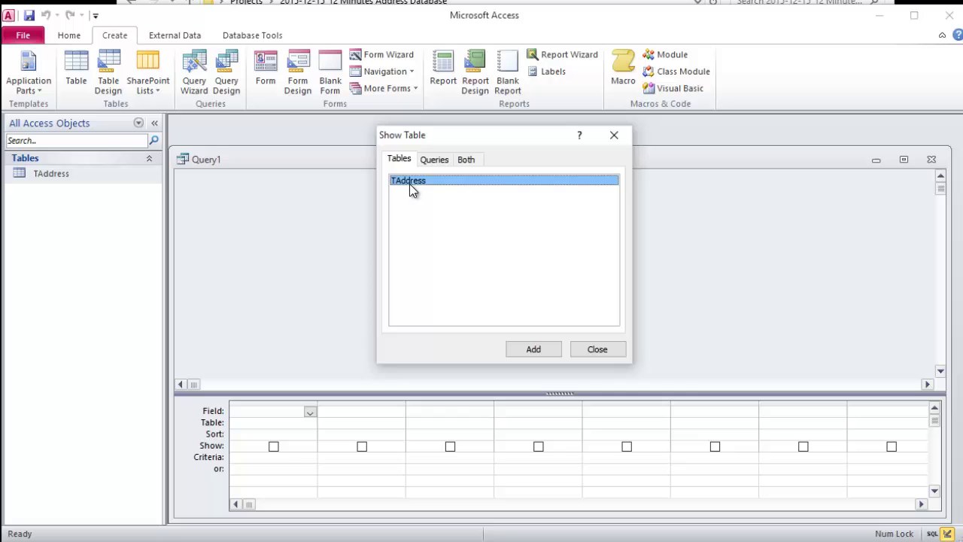
left_click(535, 351)
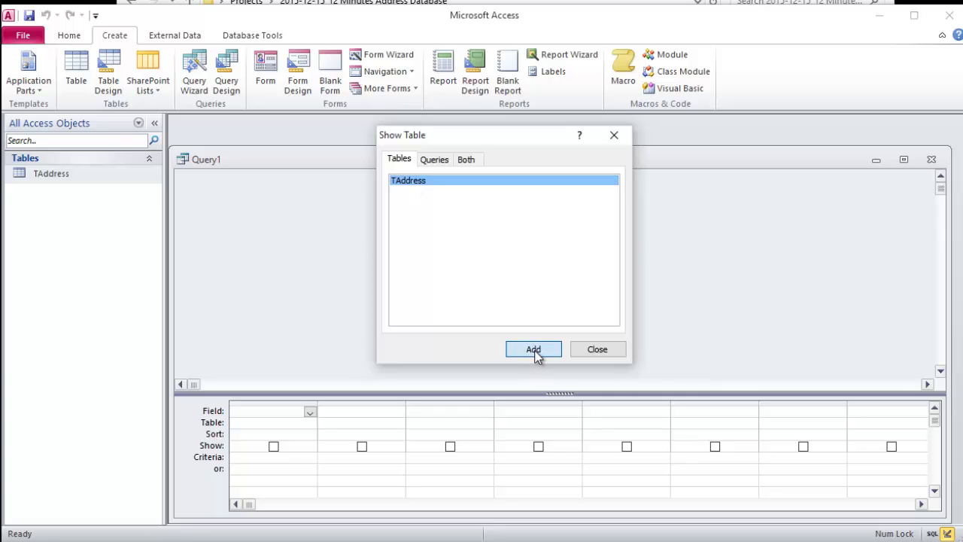
left_click(597, 350)
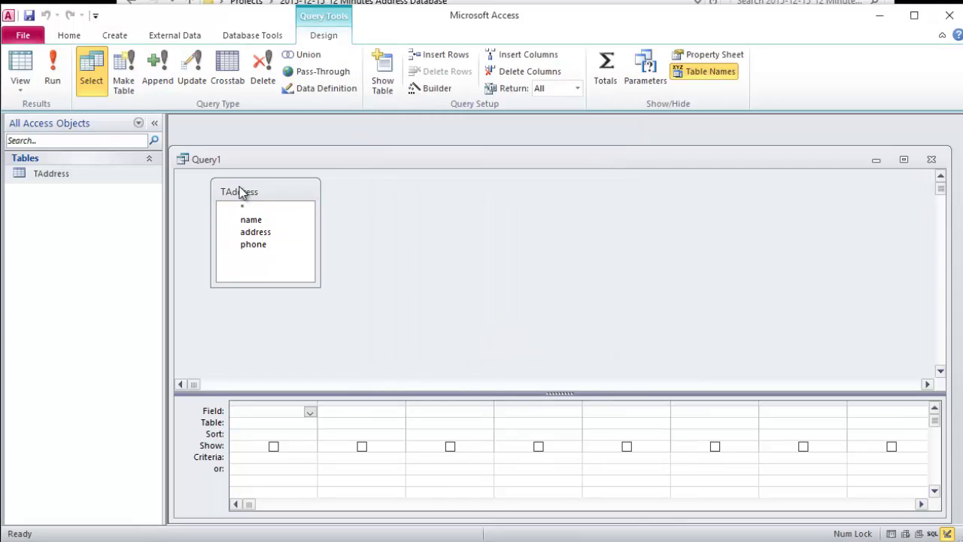
right_click(239, 189)
left_click(286, 197)
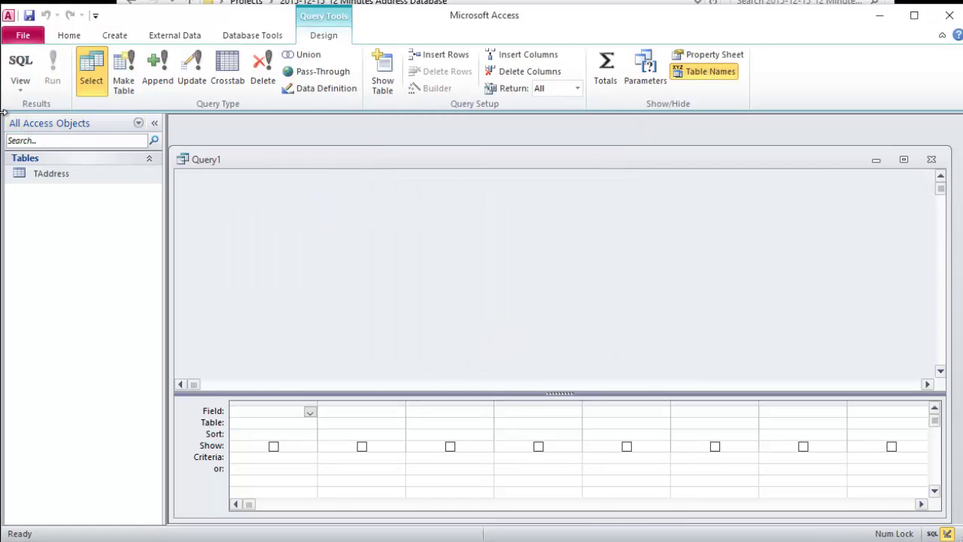
left_click_drag(51, 175, 307, 204)
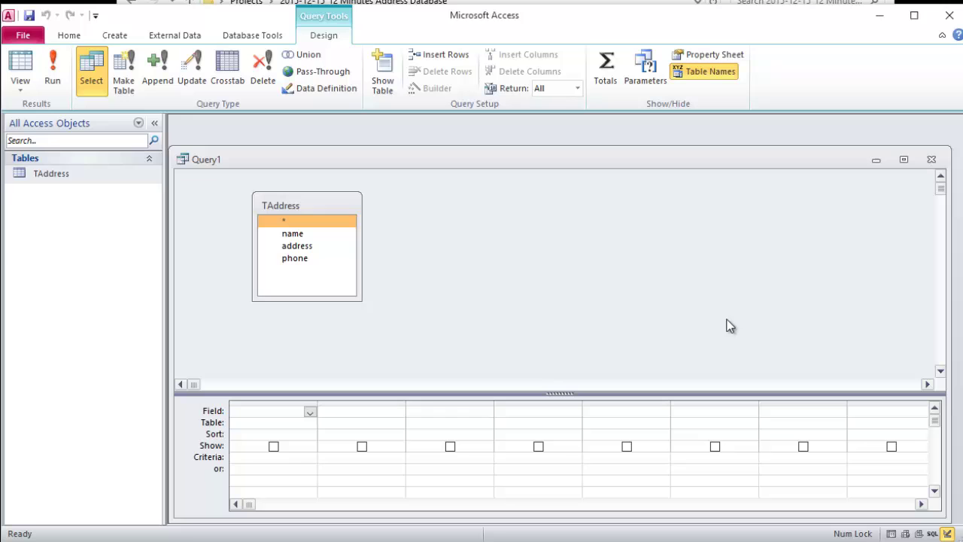
left_click(382, 71)
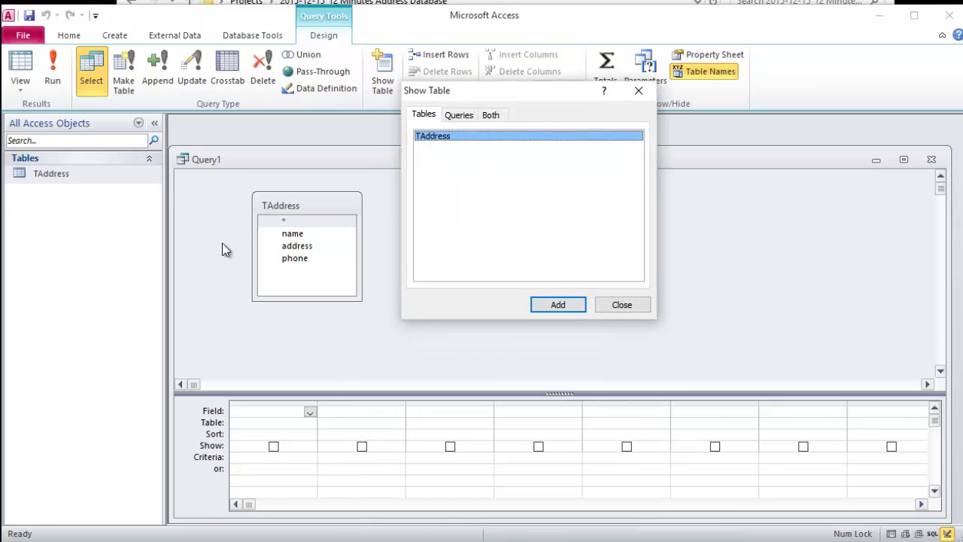
left_click(622, 310)
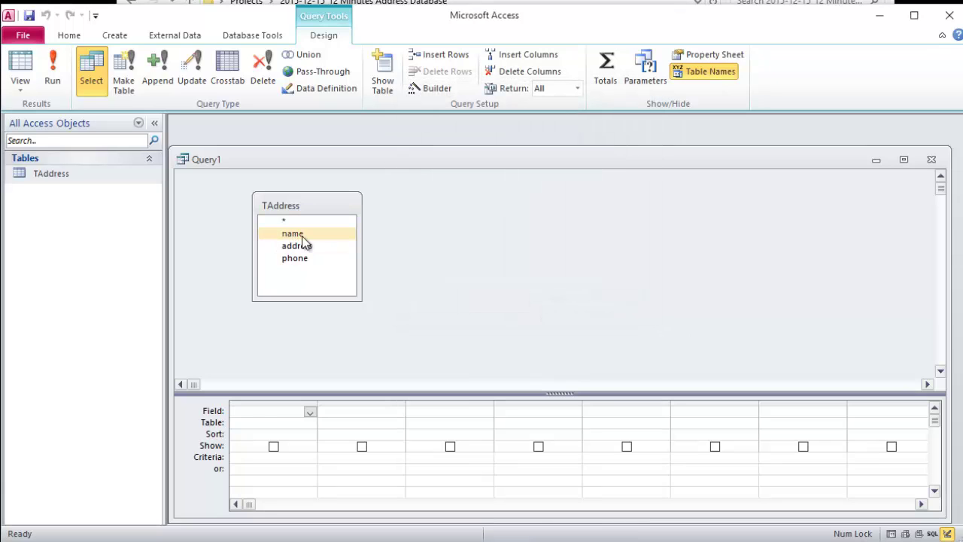
Step: Drag TAddress's name, address and phone fields into the query grid and enlarge the grid
left_click(302, 235)
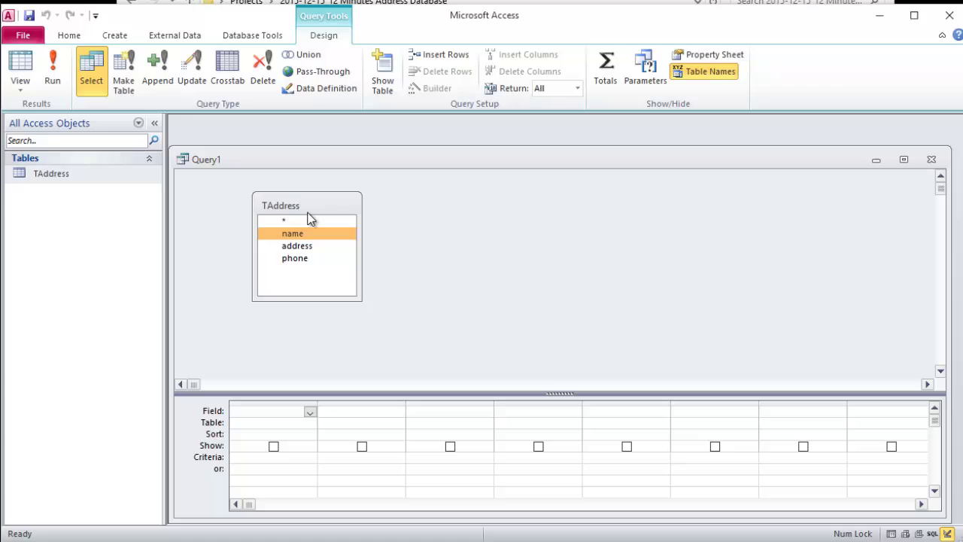
left_click_drag(310, 205, 309, 184)
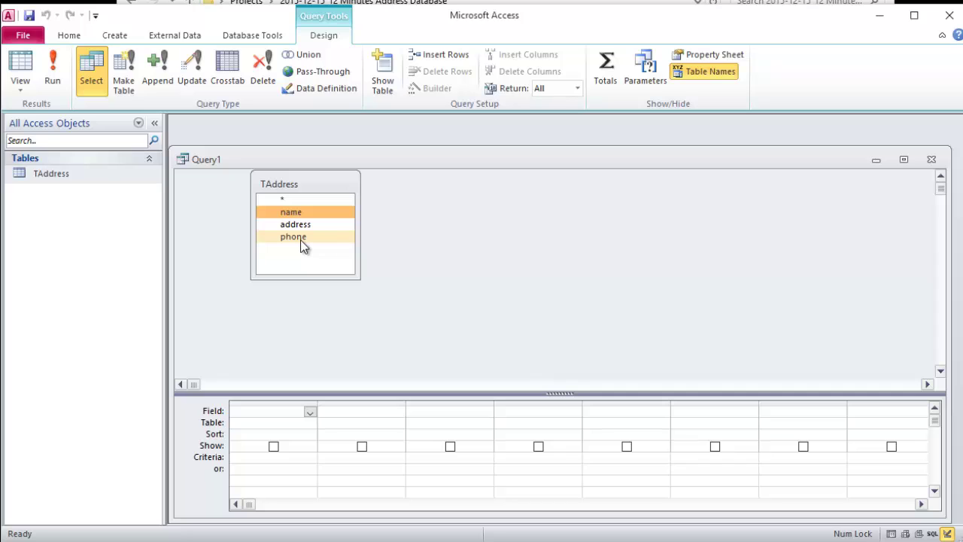
left_click_drag(300, 240, 290, 214)
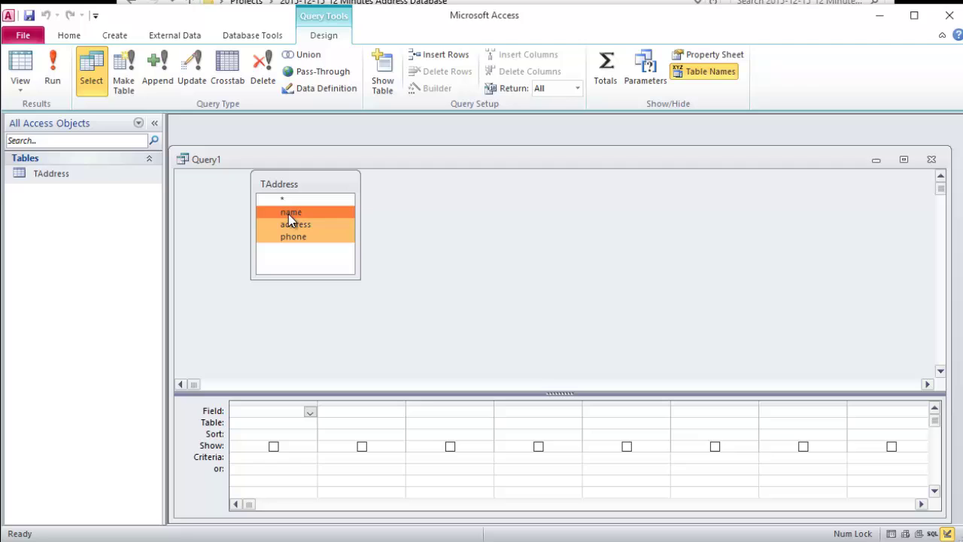
left_click_drag(288, 219, 251, 415)
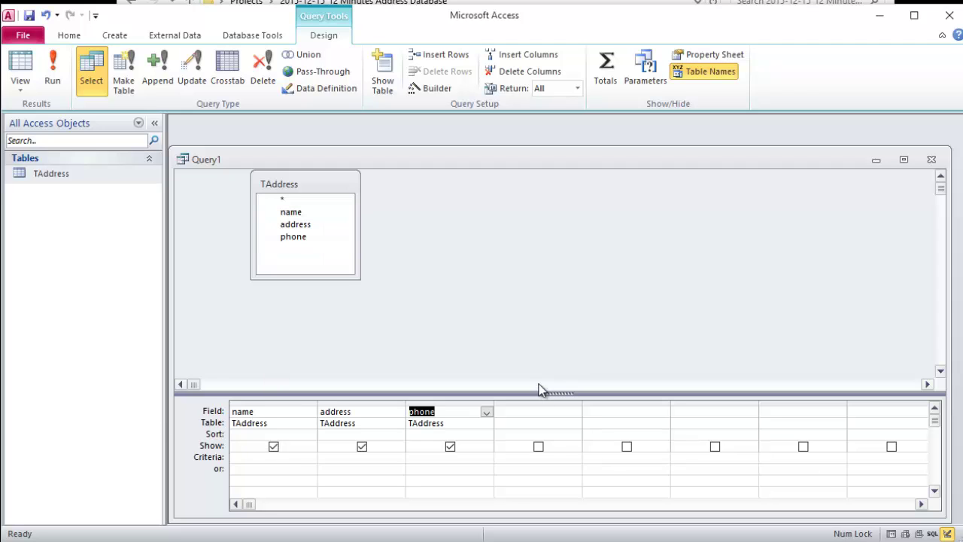
left_click_drag(539, 394, 531, 322)
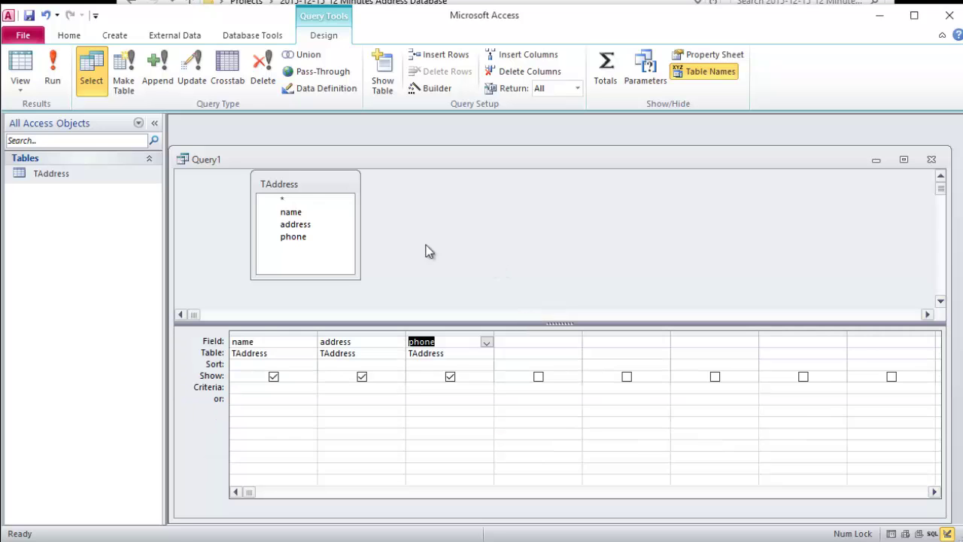
Step: Save the new query as QLookup and run it to show the three address records
left_click(34, 20)
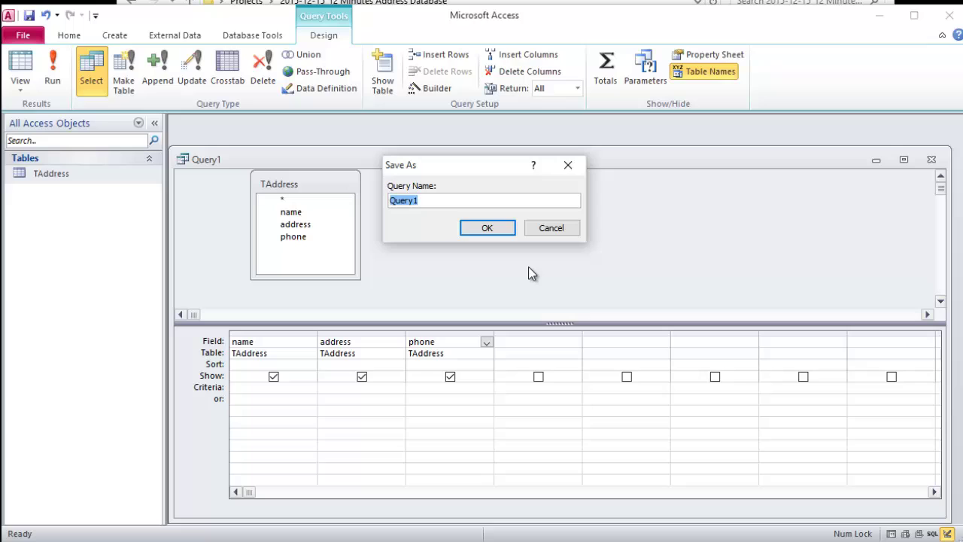
key("BackSpace")
type("QLookup")
key("Return")
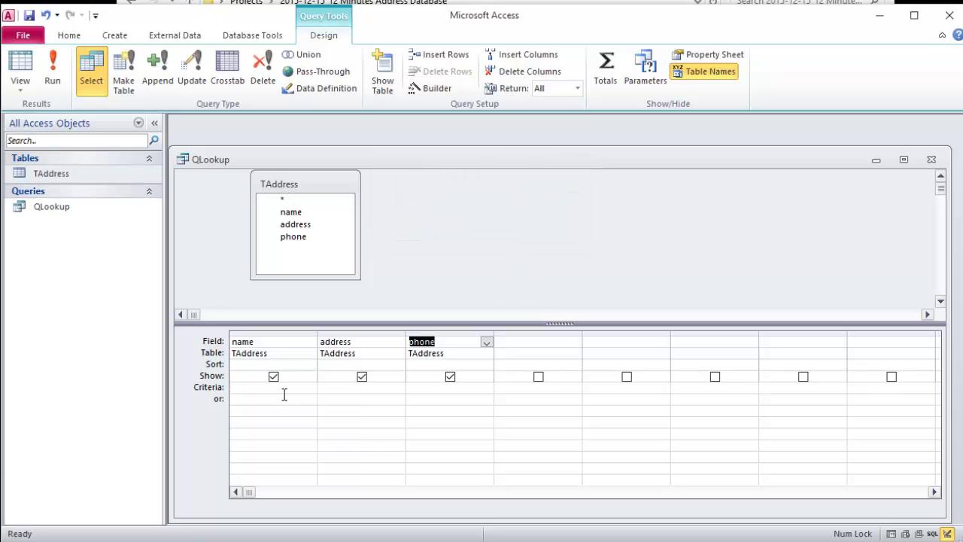
left_click(51, 72)
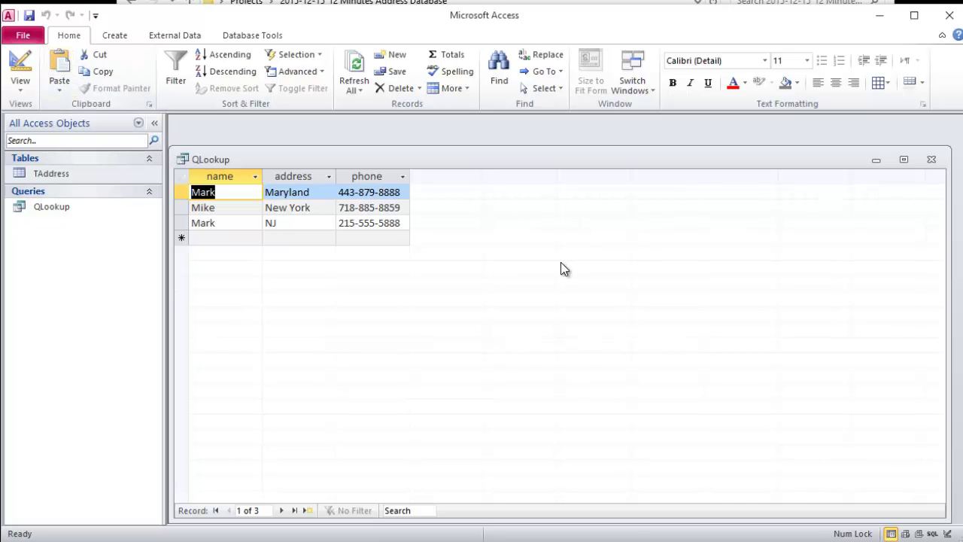
Step: Open TAddress beside the QLookup results to compare them, then close it and enlarge QLookup
left_click_drag(940, 518, 447, 359)
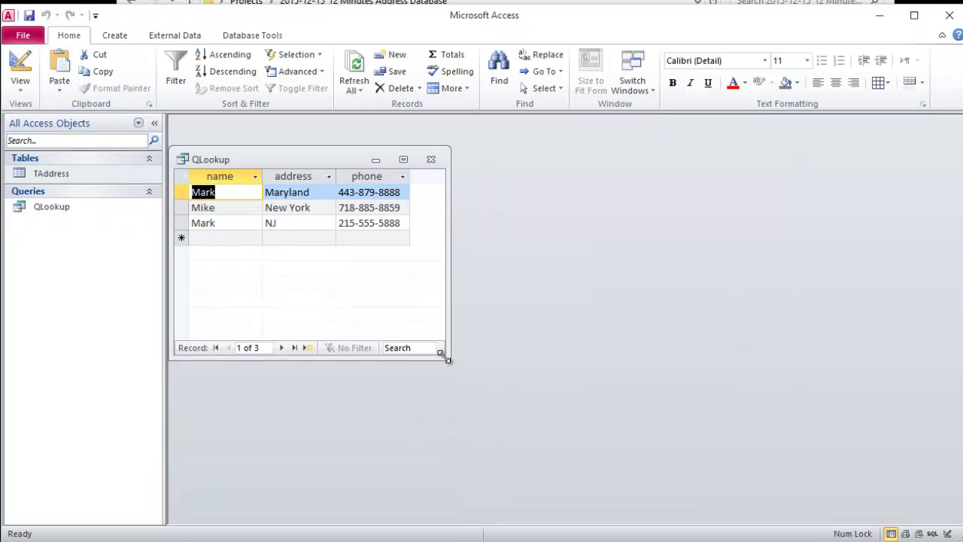
double_click(29, 175)
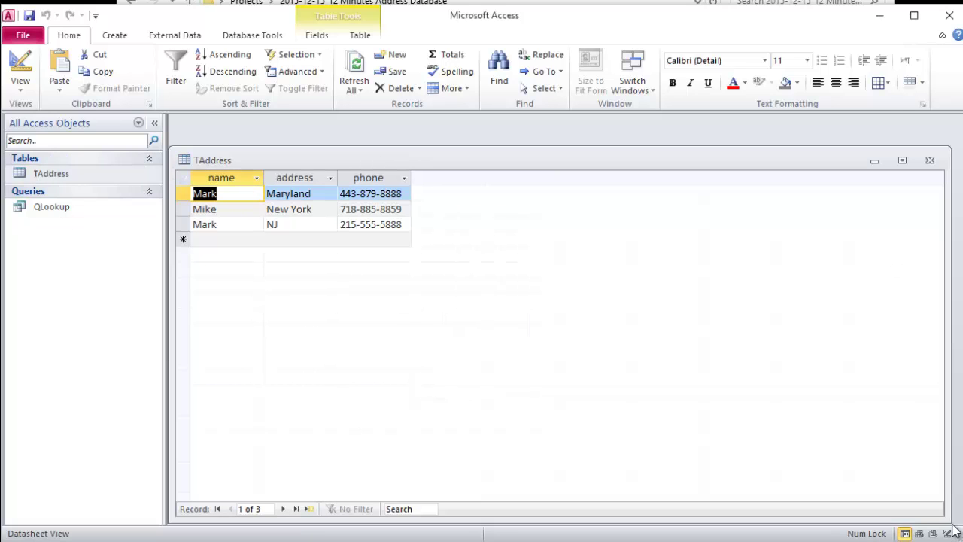
left_click_drag(944, 520, 468, 383)
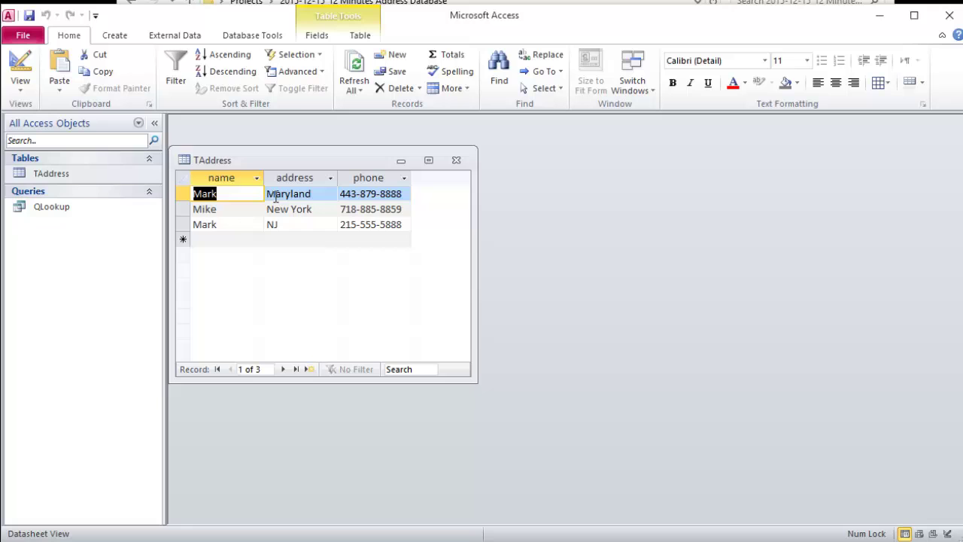
left_click_drag(264, 163, 580, 159)
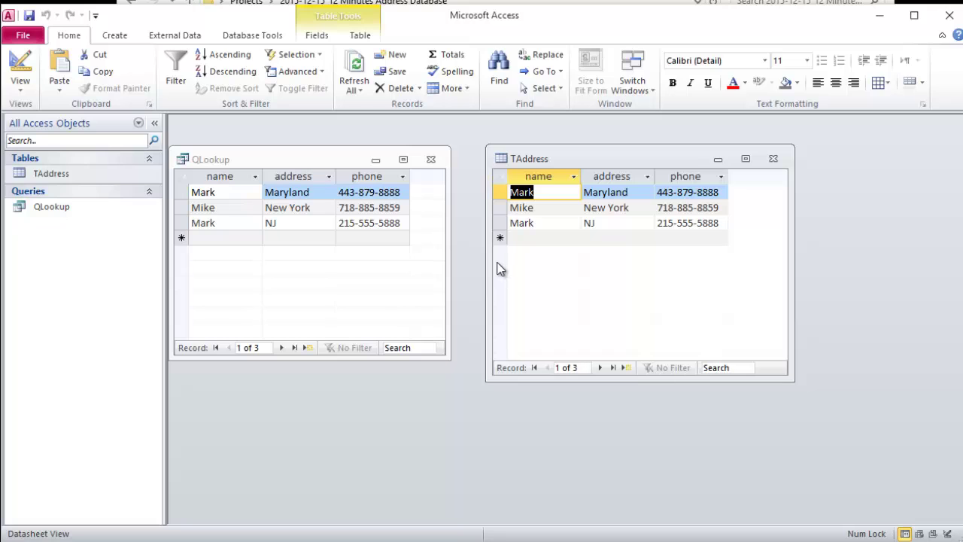
left_click(775, 160)
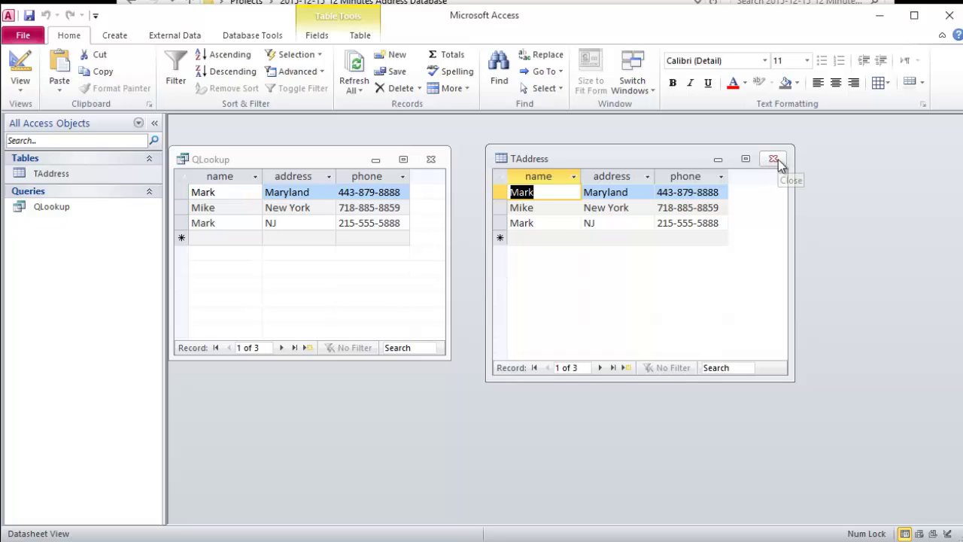
left_click_drag(449, 361, 849, 444)
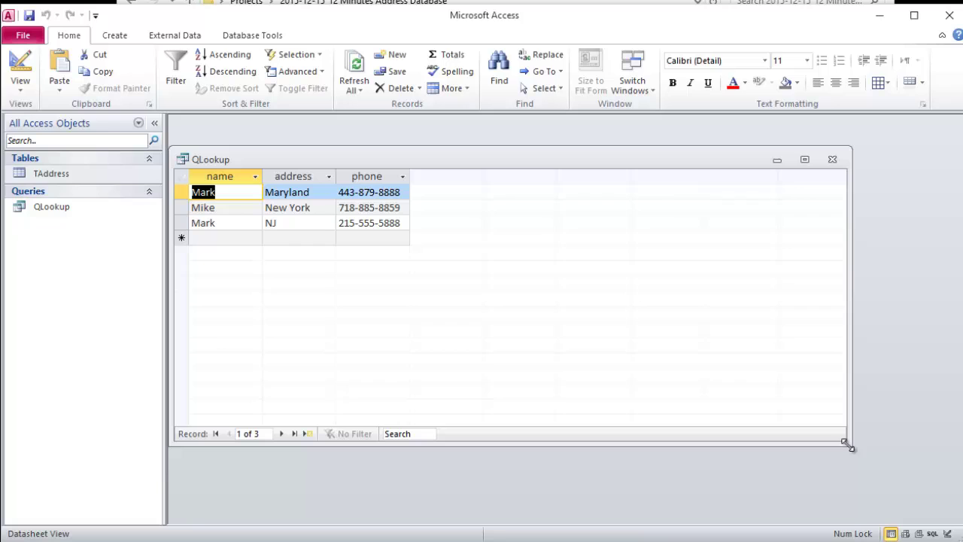
Step: Return QLookup to design view with a taller grid and the TAddress list moved left, then open Start
left_click(28, 68)
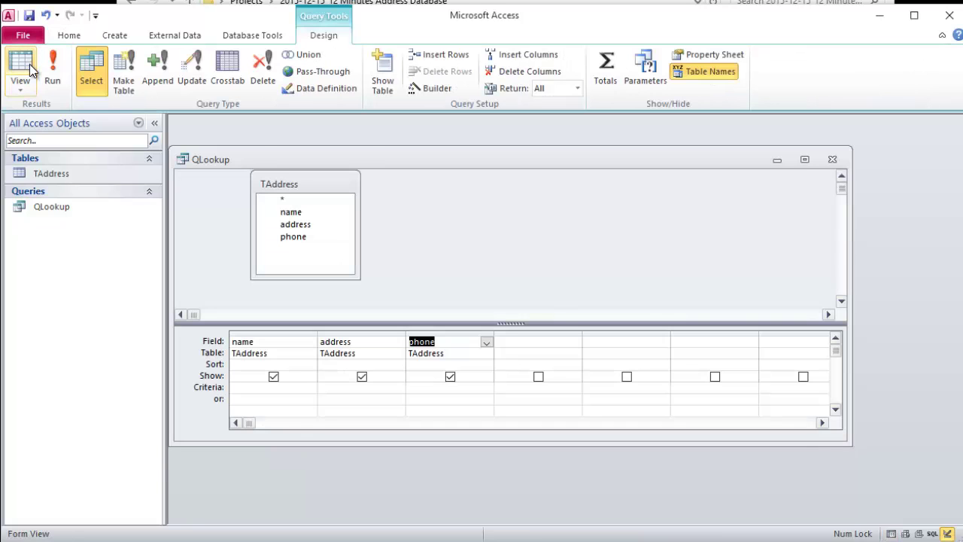
left_click(261, 388)
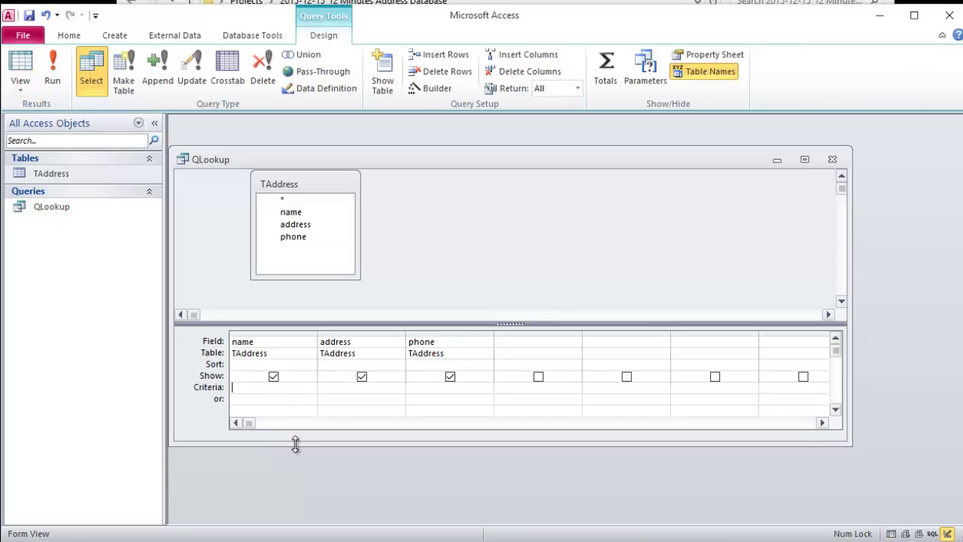
left_click_drag(294, 445, 300, 490)
left_click_drag(342, 322, 339, 306)
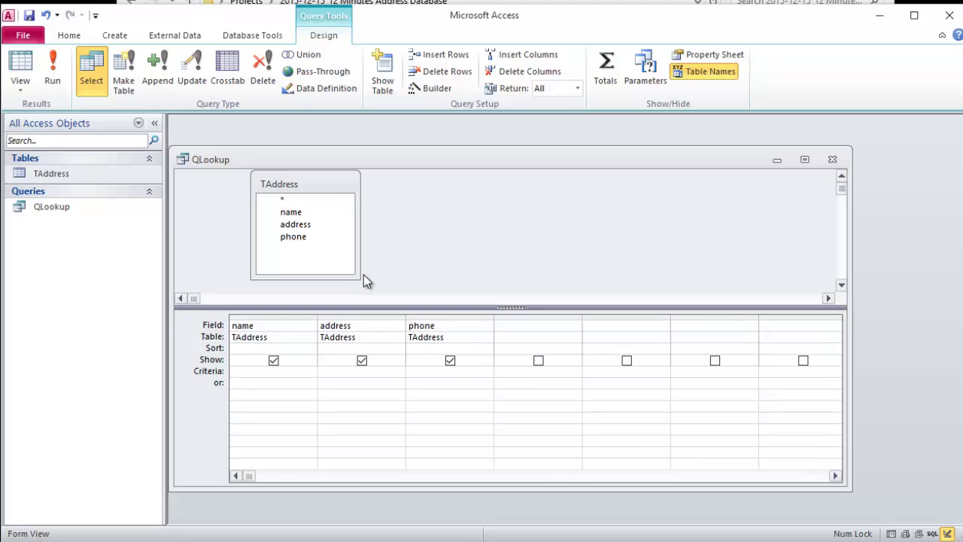
left_click_drag(319, 181, 268, 184)
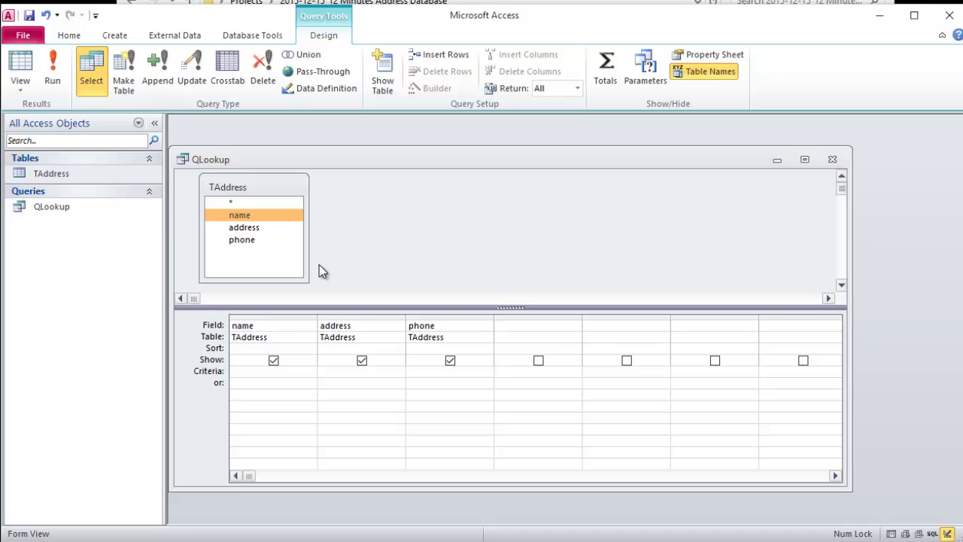
left_click(431, 199)
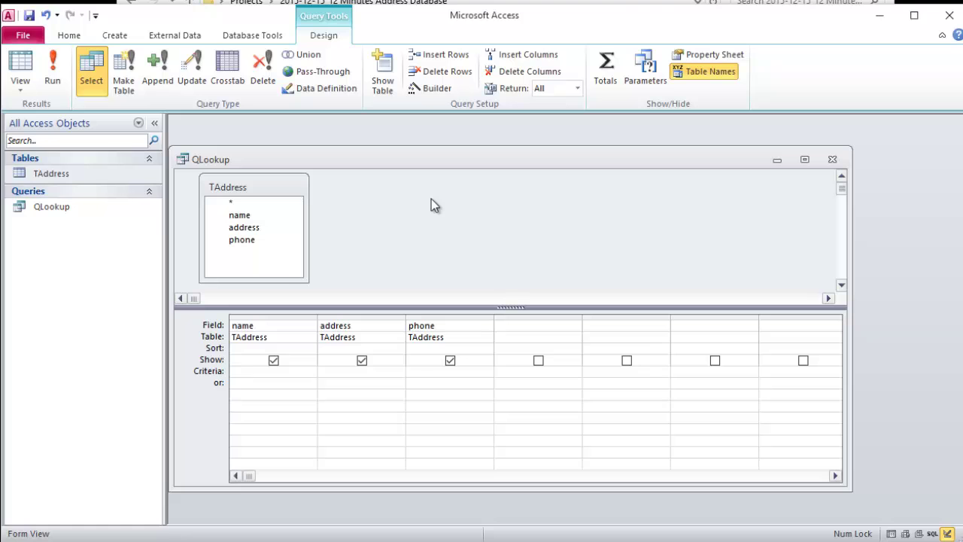
key("super")
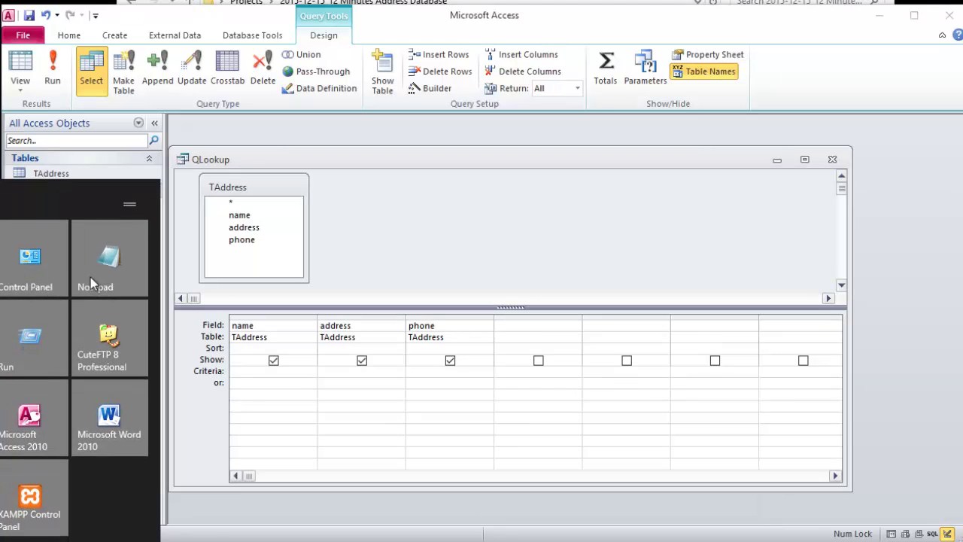
Step: Launch Notepad, enlarge its window, and set the font size to 20
left_click(101, 269)
left_click_drag(674, 249, 269, 56)
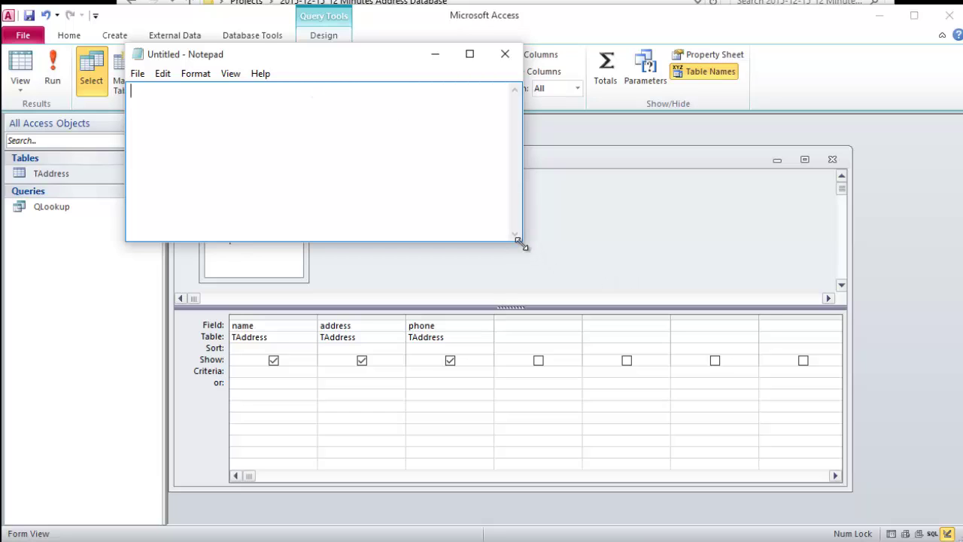
left_click_drag(522, 241, 856, 423)
left_click(197, 75)
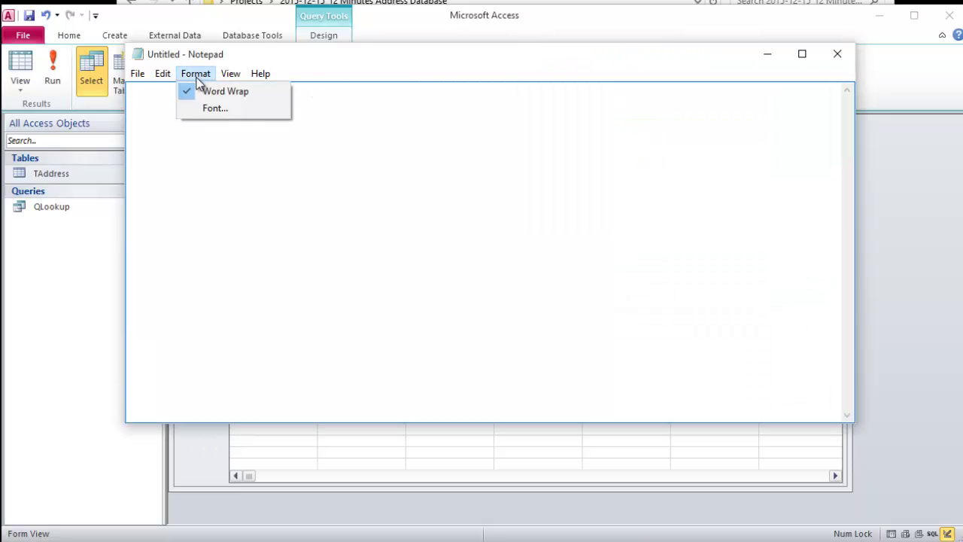
left_click(206, 110)
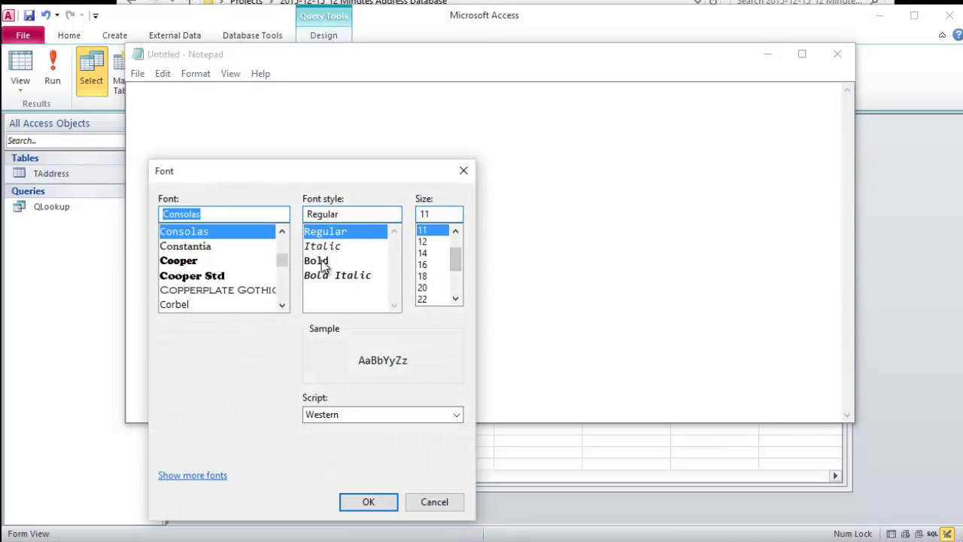
left_click(430, 286)
left_click(368, 501)
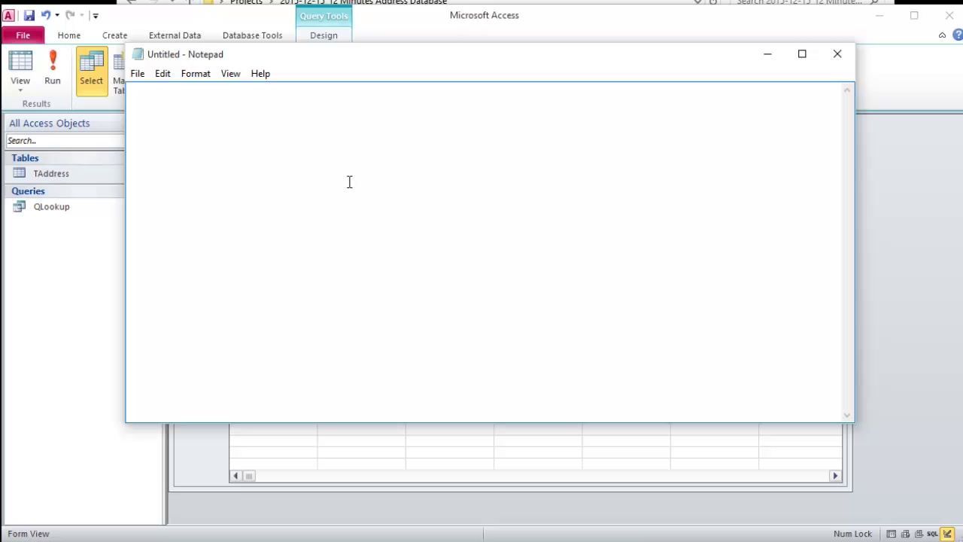
Step: Type the prompt [Please Enter Name ] in Notepad, select the line, and minimize Notepad
type("[")
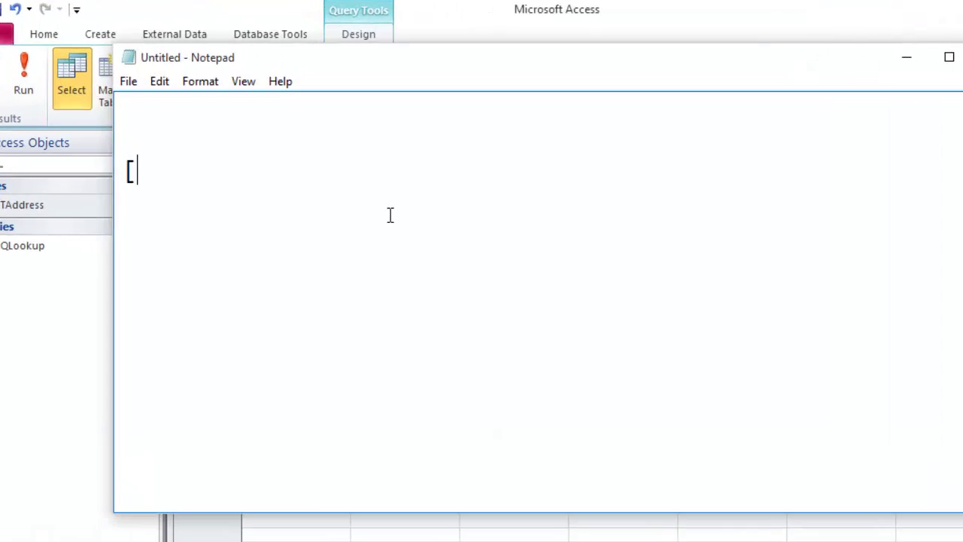
type("]")
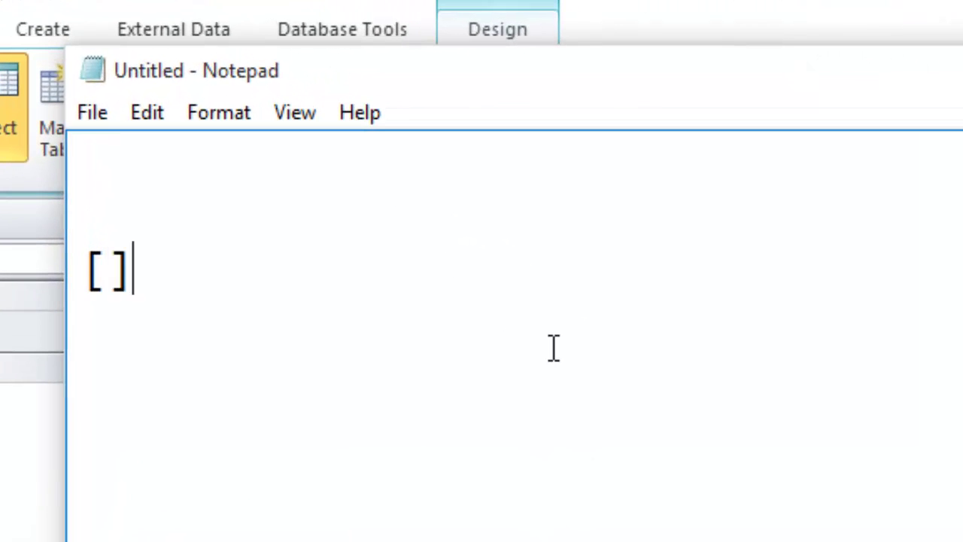
key("Left")
key("Left")
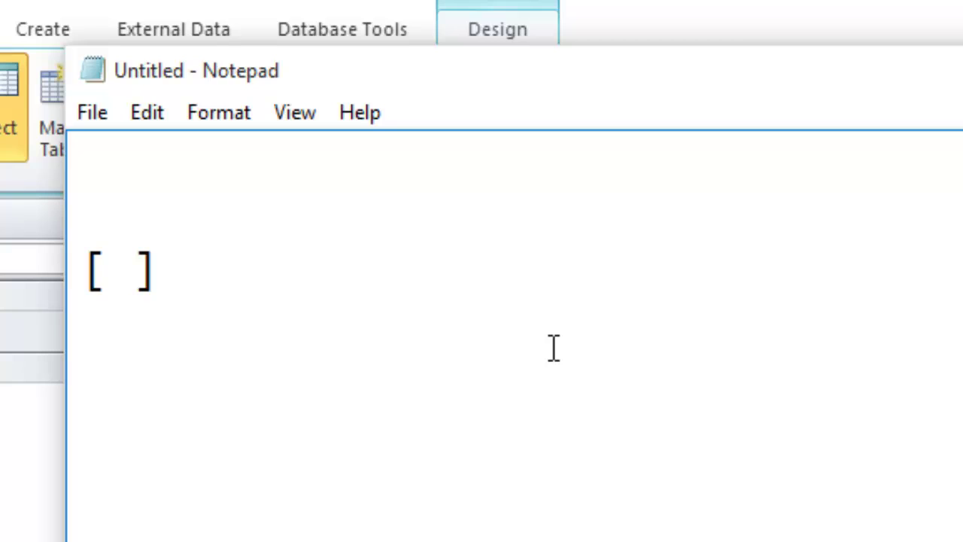
type("Ples")
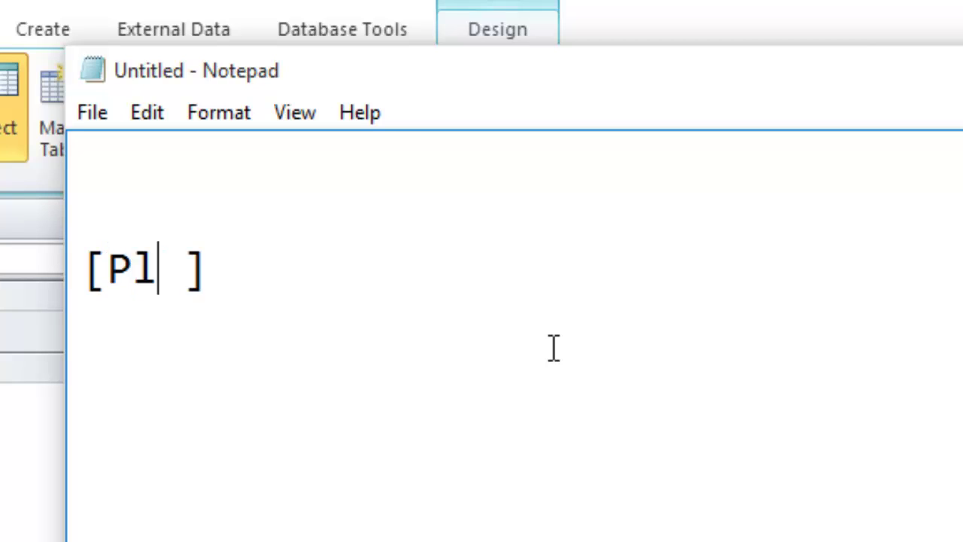
key("BackSpace")
key("BackSpace")
key("BackSpace")
key("BackSpace")
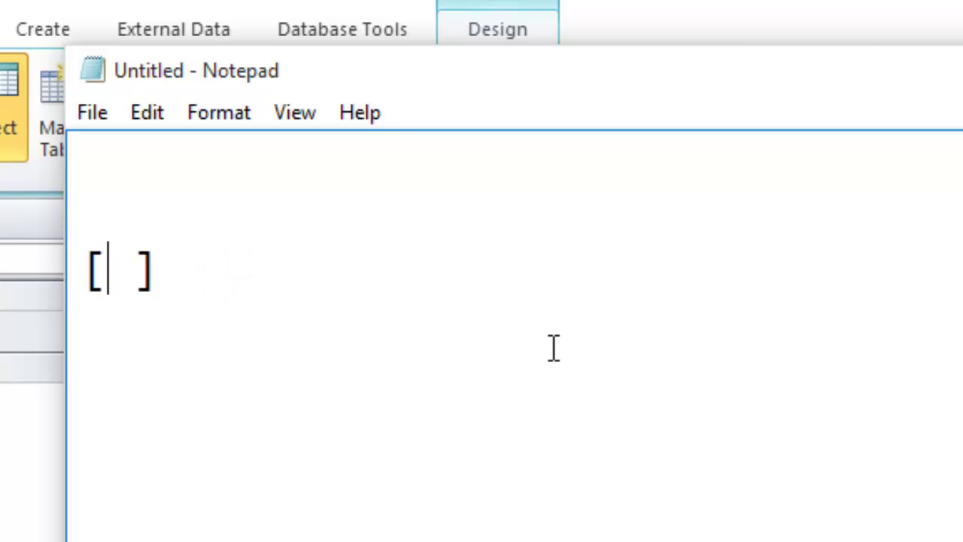
type("Please")
type(" Enter Na")
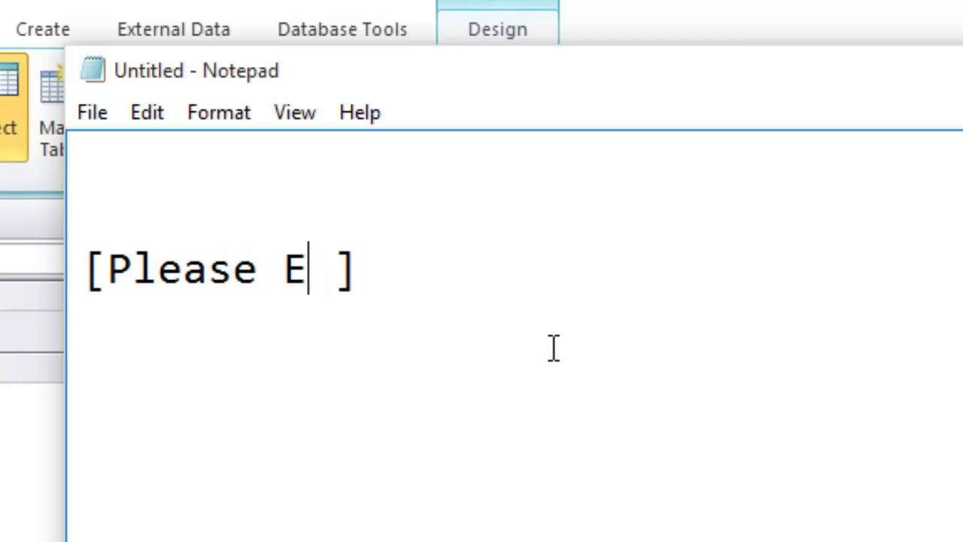
type("me")
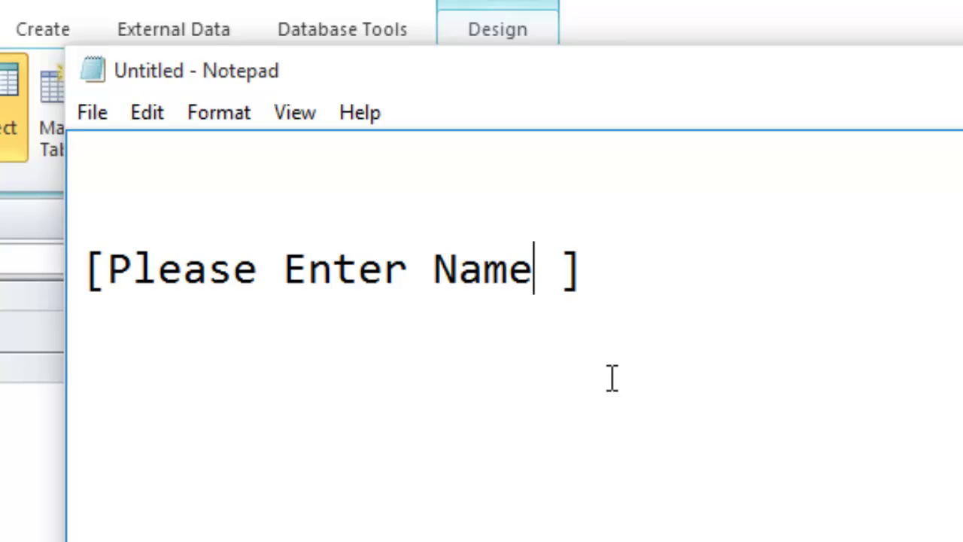
left_click_drag(600, 276, 75, 248)
key("ctrl+c")
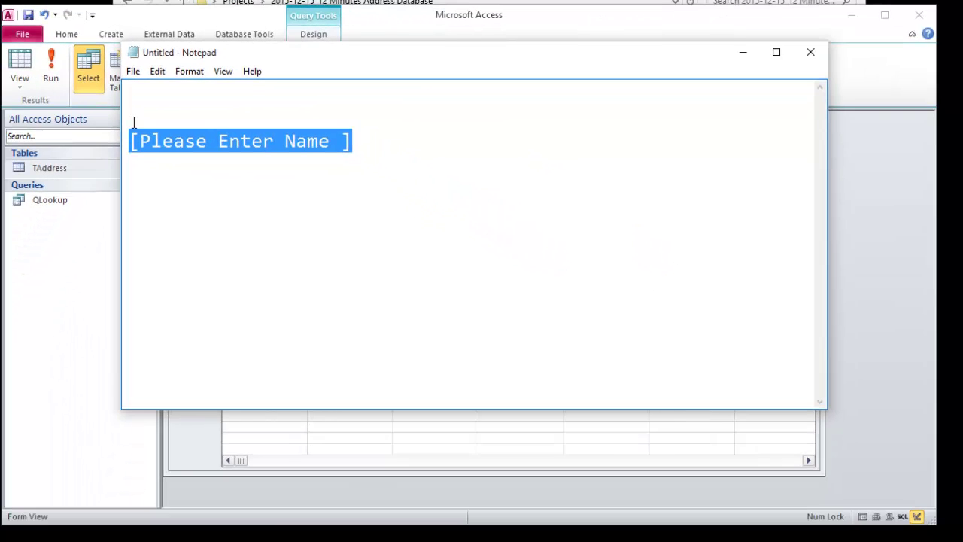
left_click(260, 531)
Step: Paste [Please Enter Name ] into the name field's Criteria cell
left_click(240, 362)
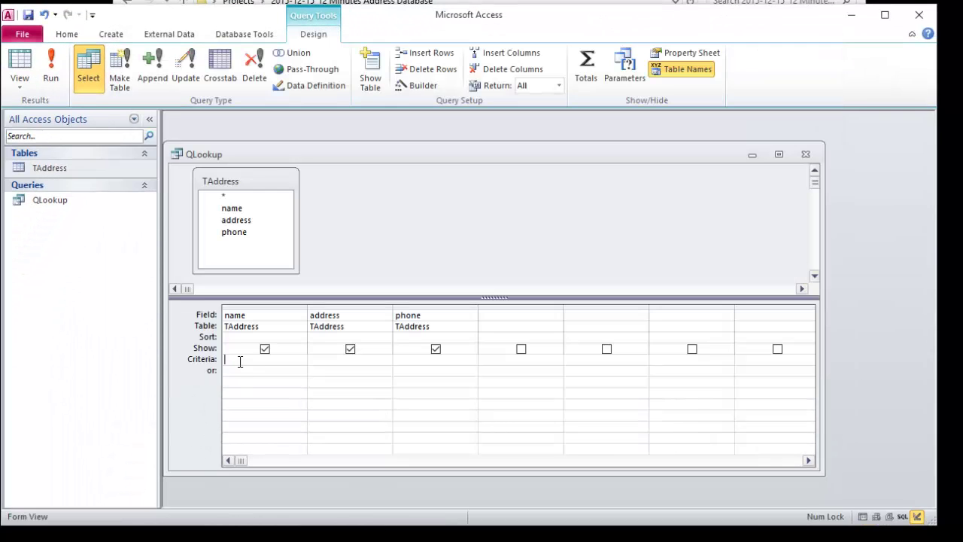
key("ctrl+v")
left_click(356, 414)
Step: Run the parameter query, entering Mike as the name to look up
left_click(51, 72)
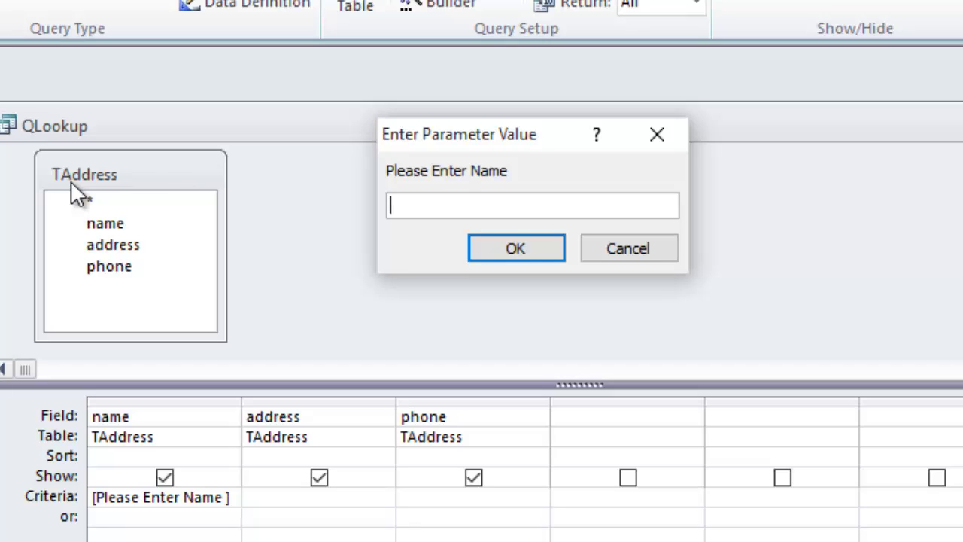
type("M")
key("BackSpace")
type("Mike")
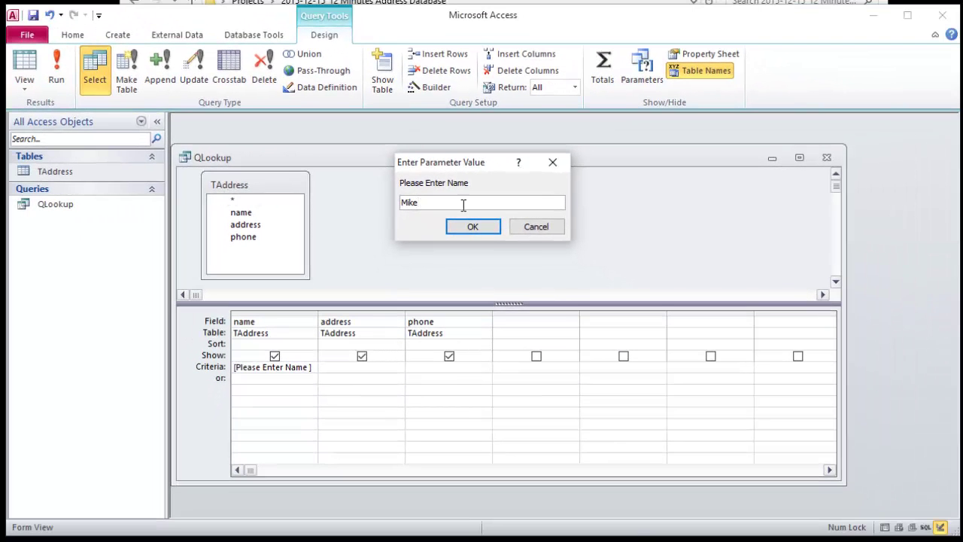
left_click(479, 227)
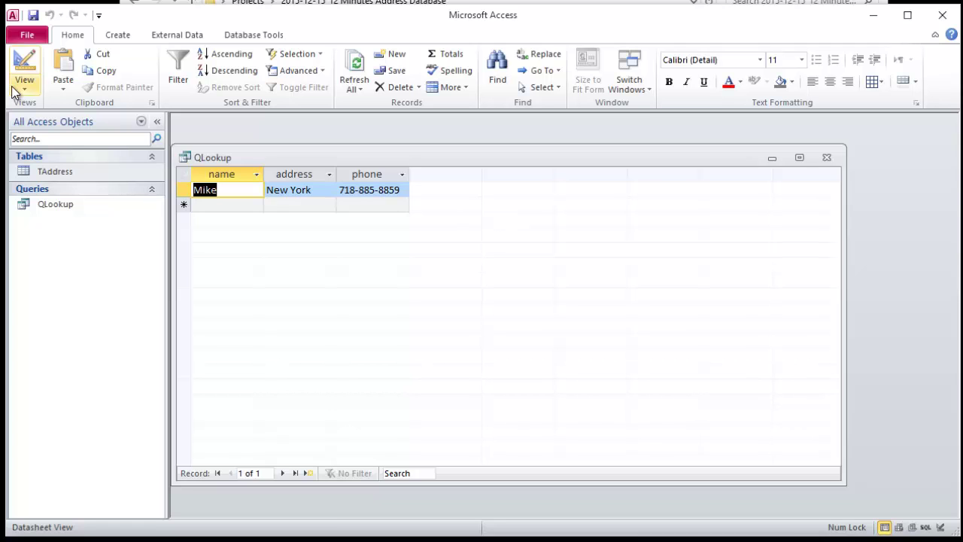
Step: Rerun QLookup from design view, entering Mark to get its two matching records
left_click(25, 65)
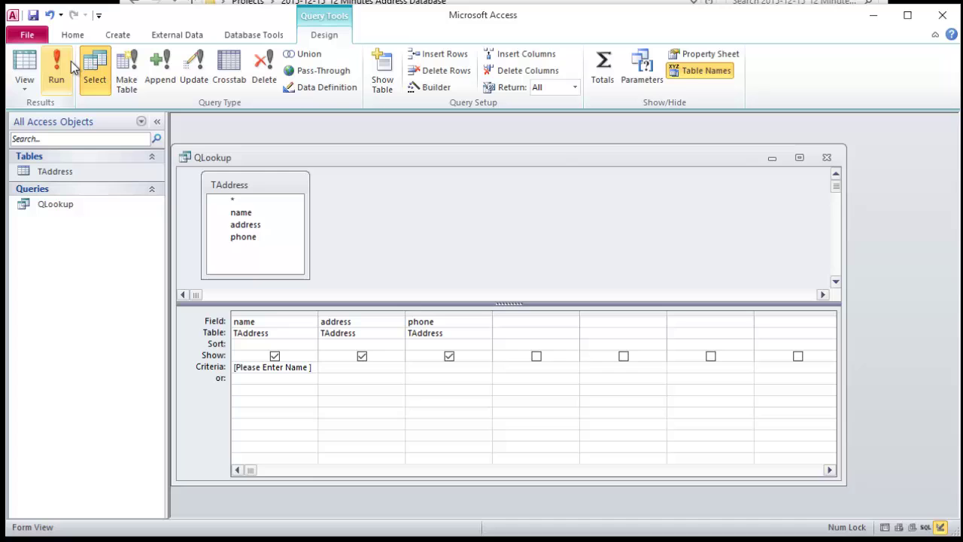
left_click(56, 67)
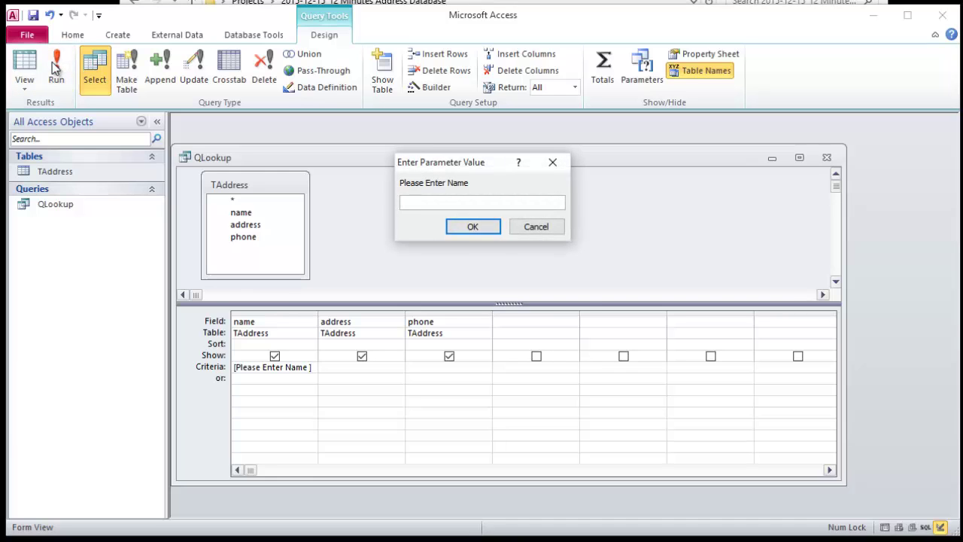
type("Mark")
key("Return")
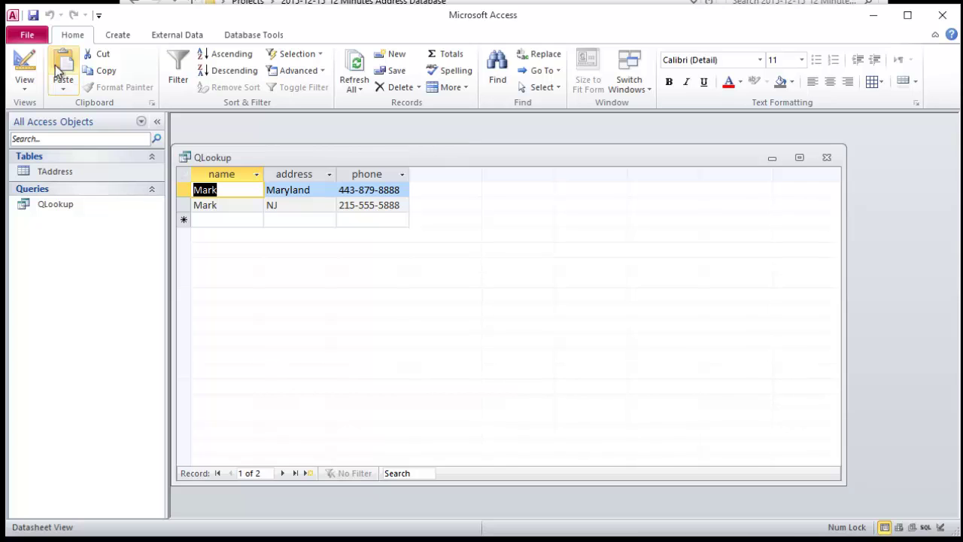
Step: Return QLookup to design view, check the [Please Enter Name ] criteria, and close the query
left_click(24, 66)
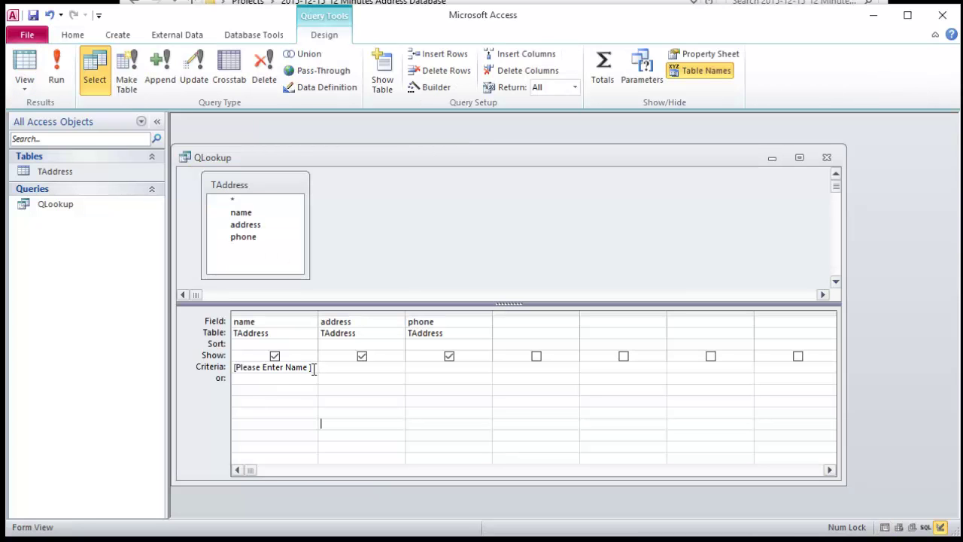
left_click_drag(313, 368, 231, 367)
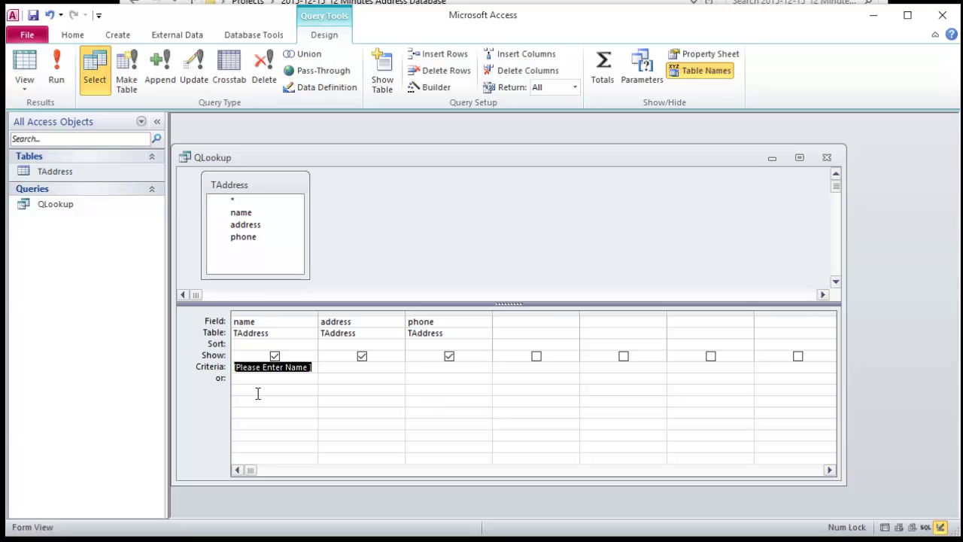
left_click(368, 369)
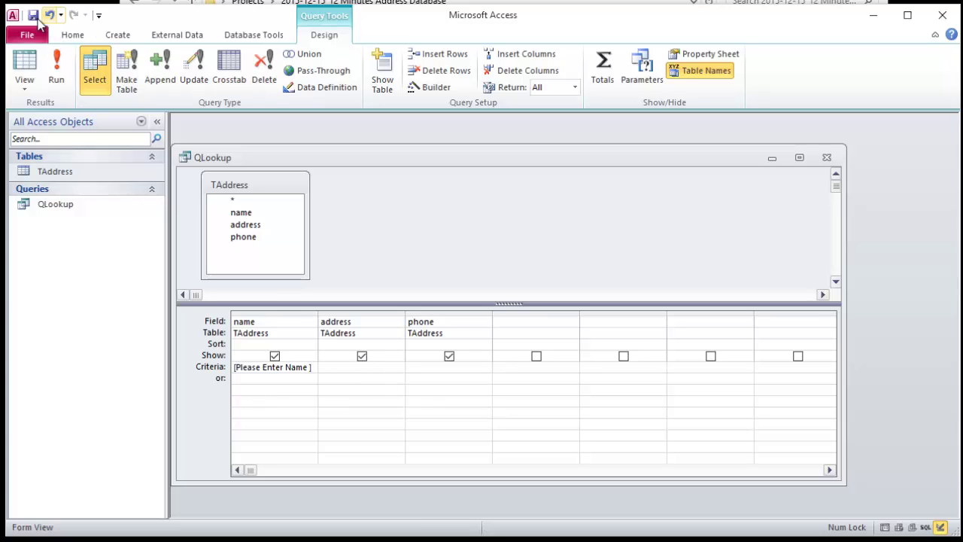
left_click(827, 159)
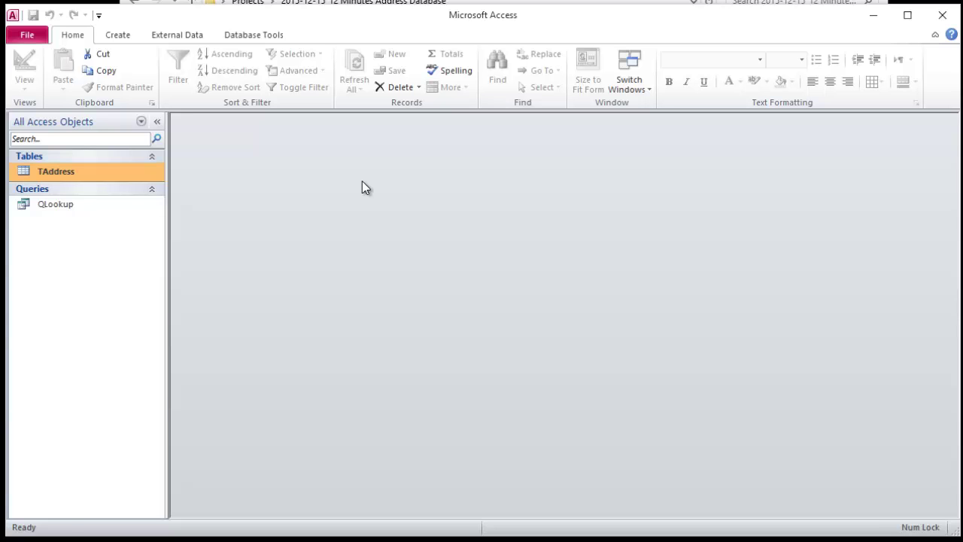
key("Return")
left_click(924, 158)
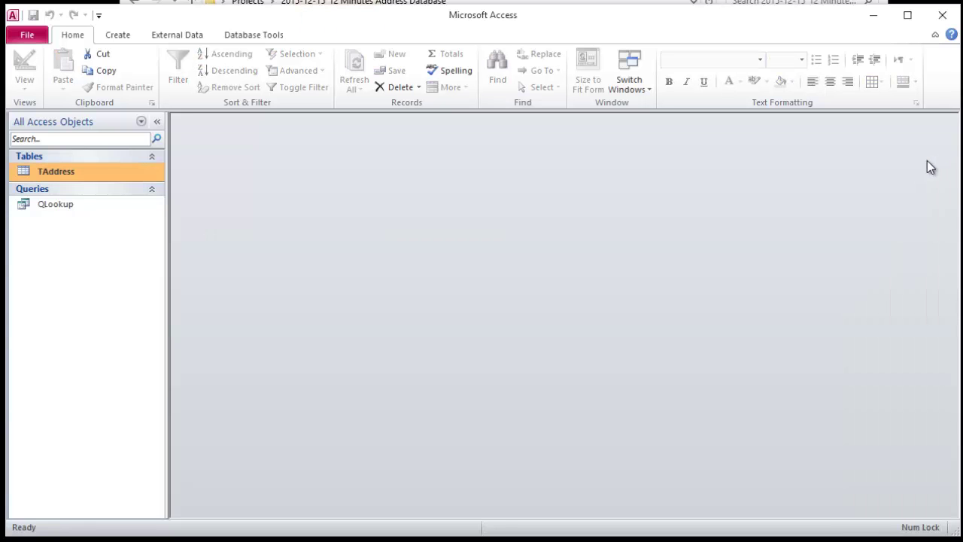
left_click(61, 204)
double_click(63, 207)
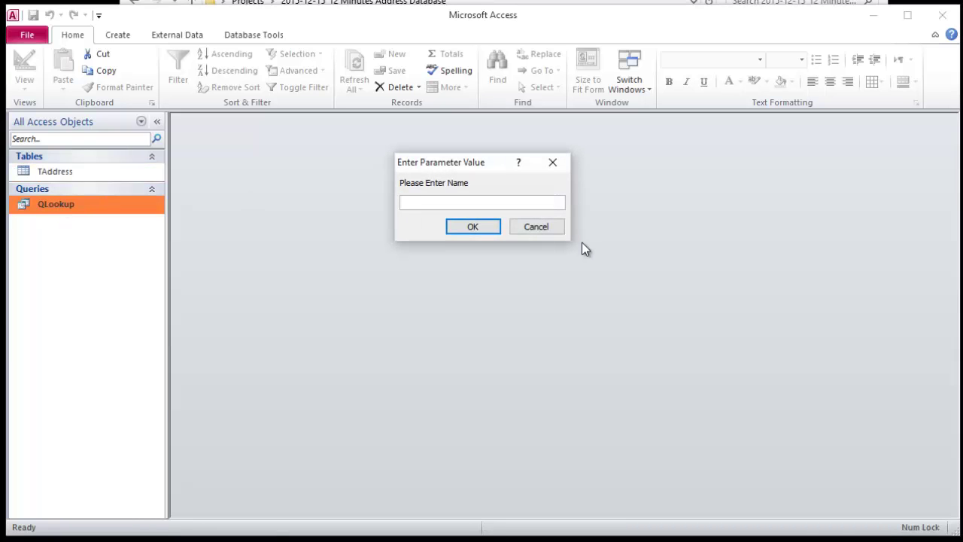
left_click(531, 231)
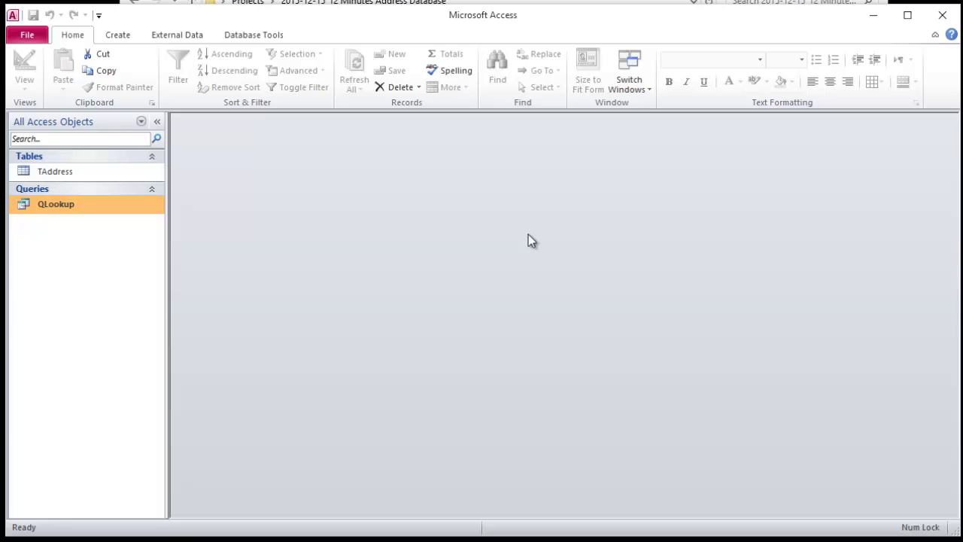
Step: Create a blank form with Form Design and shorten its Detail section to about two inches
left_click(120, 42)
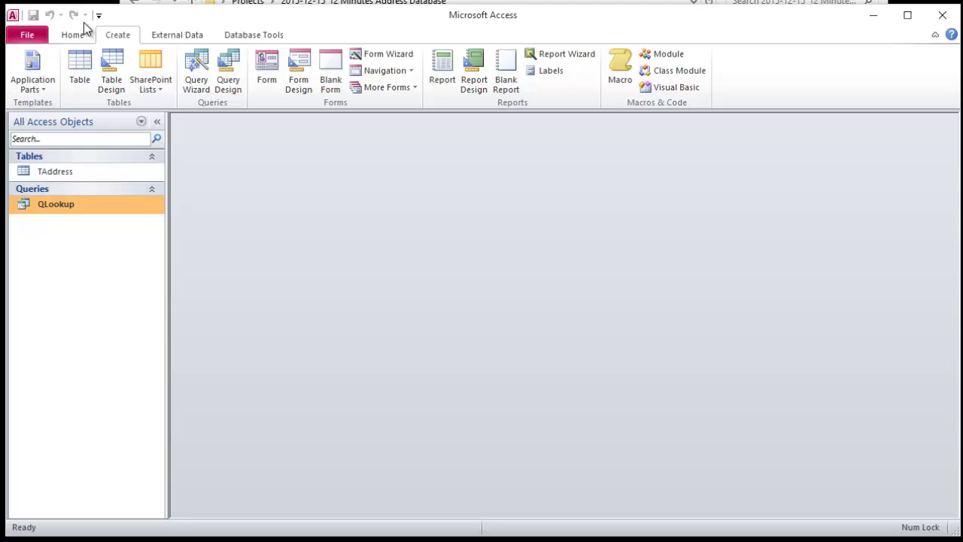
left_click(300, 86)
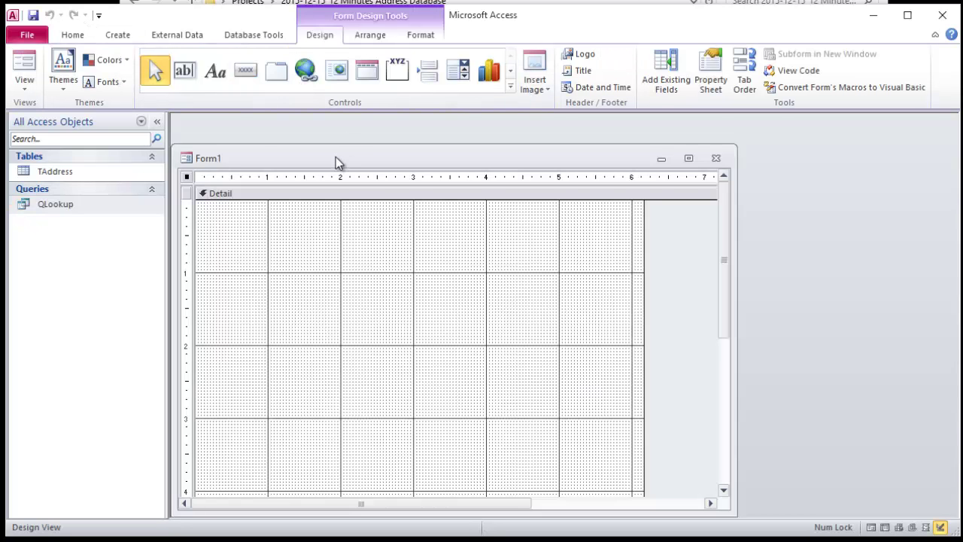
left_click_drag(336, 157, 358, 137)
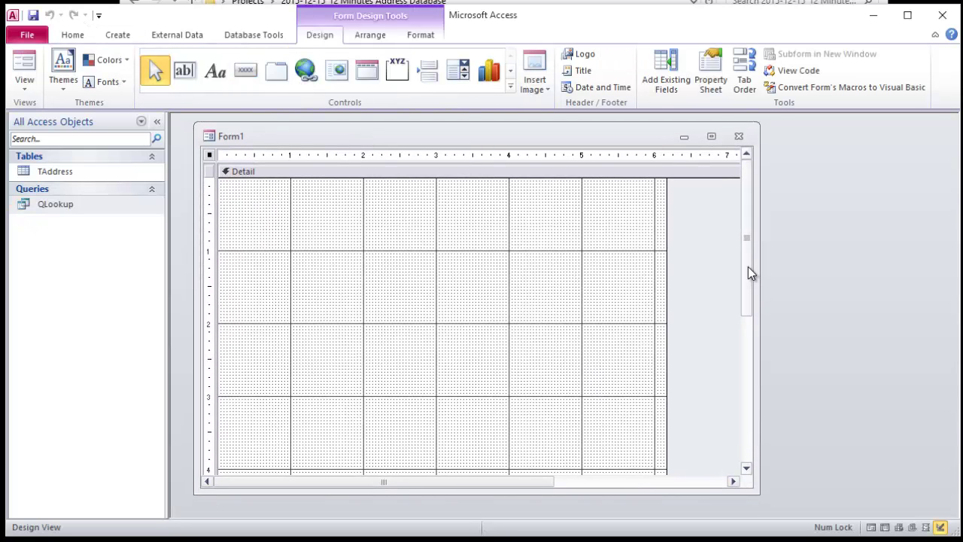
scroll(750, 271, "down", 3)
left_click_drag(667, 398, 434, 228)
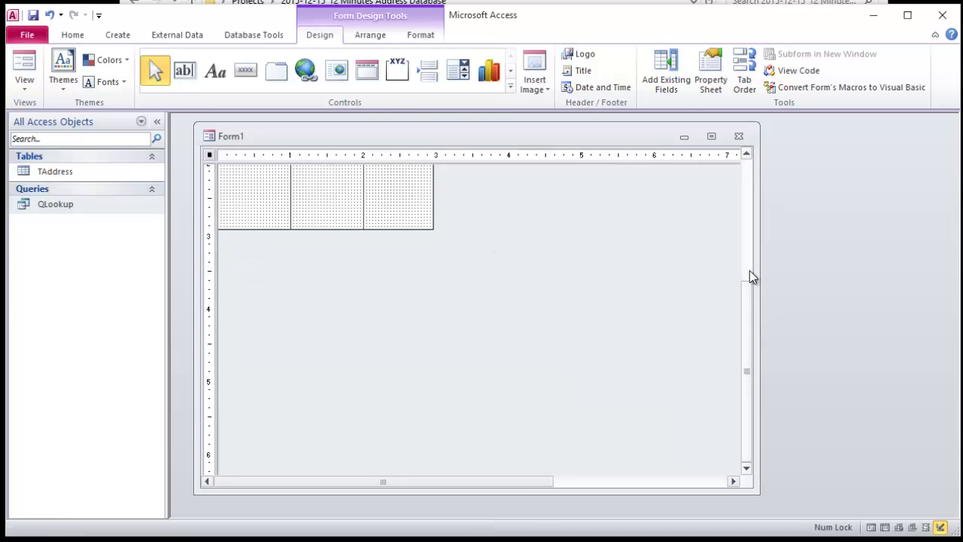
left_click_drag(749, 273, 754, 179)
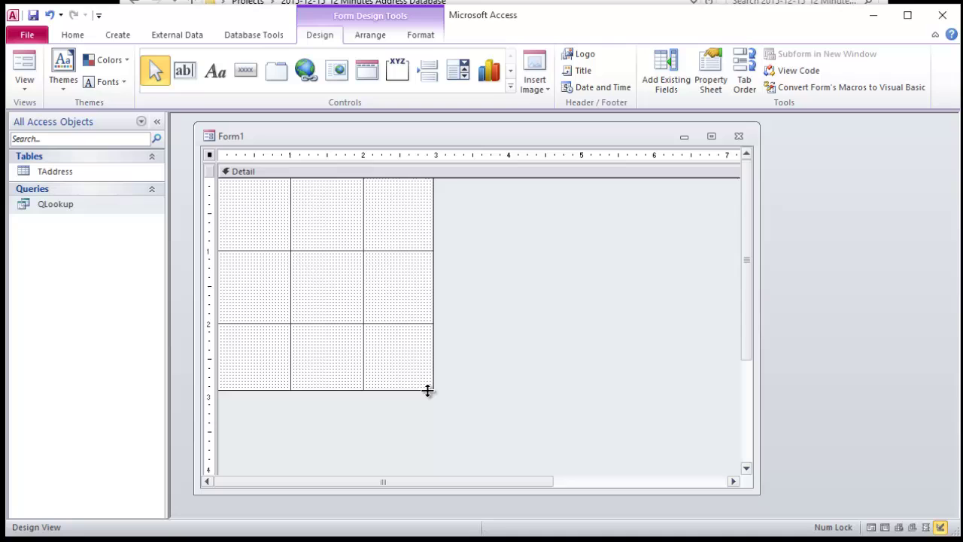
left_click_drag(434, 389, 436, 325)
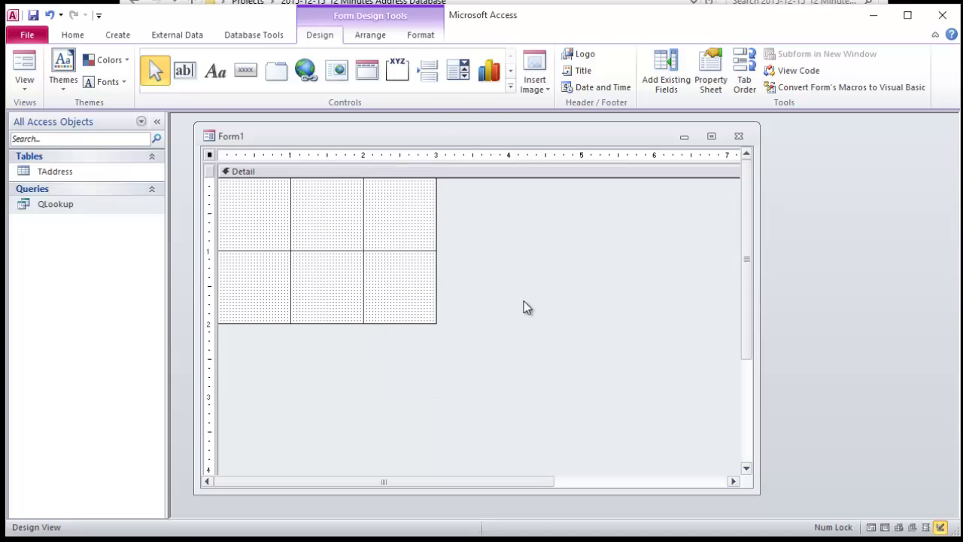
left_click(245, 75)
Step: Add a command button captioned Enter Address, skipping the wizard, and widen the Detail area slightly
left_click(251, 209)
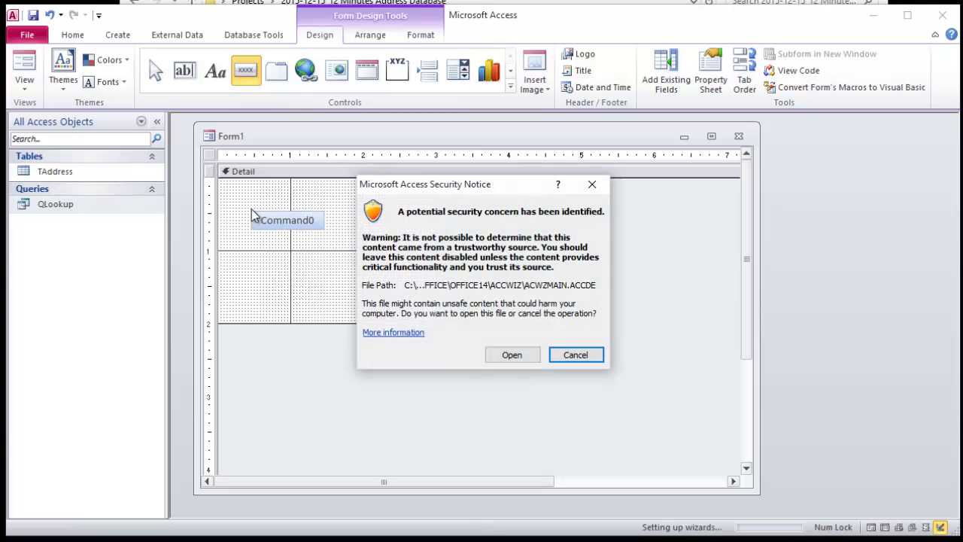
left_click(511, 355)
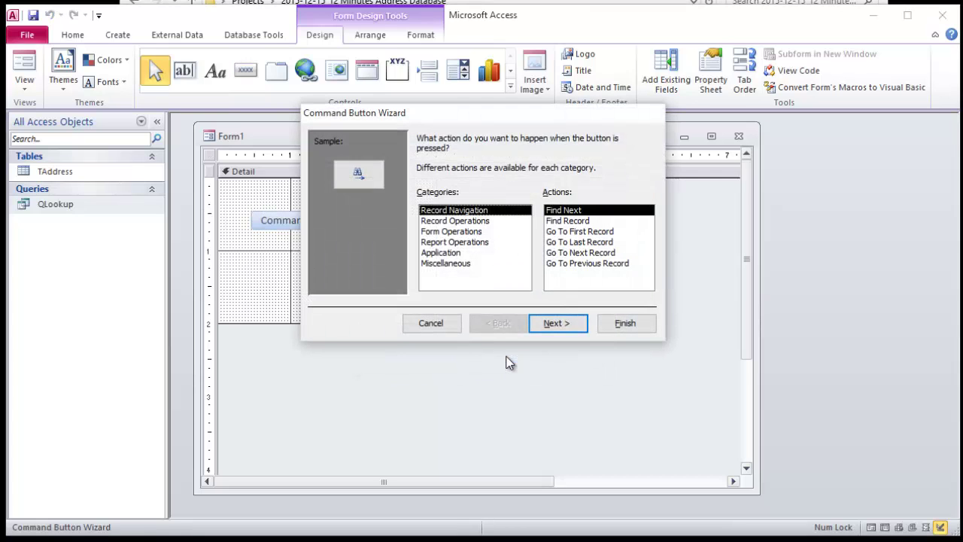
left_click(443, 325)
left_click(312, 219)
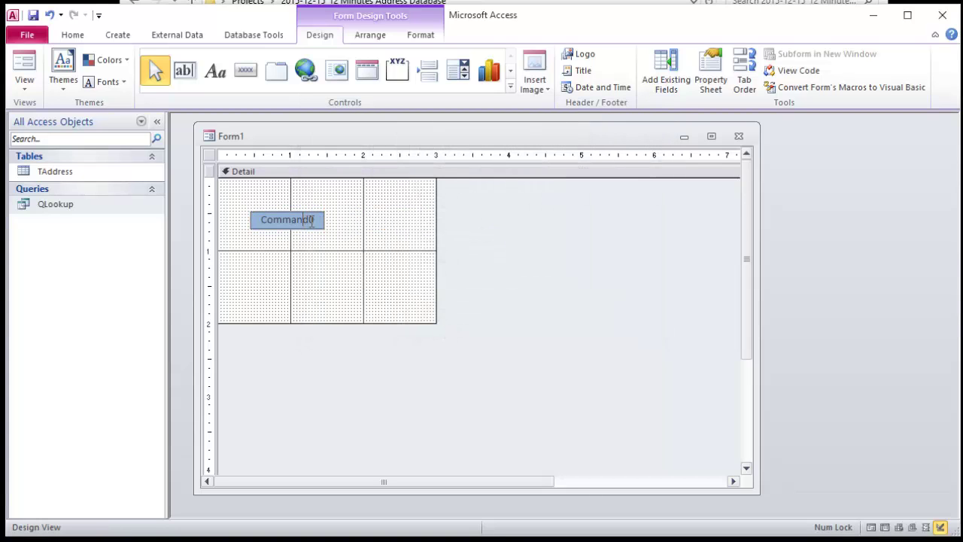
key("shift+Left")
key("shift+Left")
key("shift+Left")
key("shift+Left")
key("shift+Left")
key("shift+Left")
key("shift+Left")
key("shift+Left")
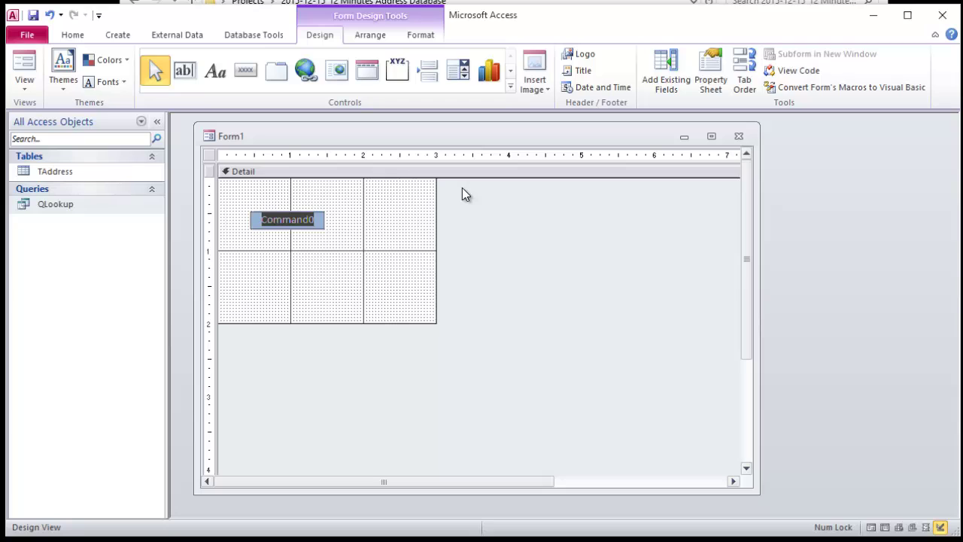
key("BackSpace")
type("Enter")
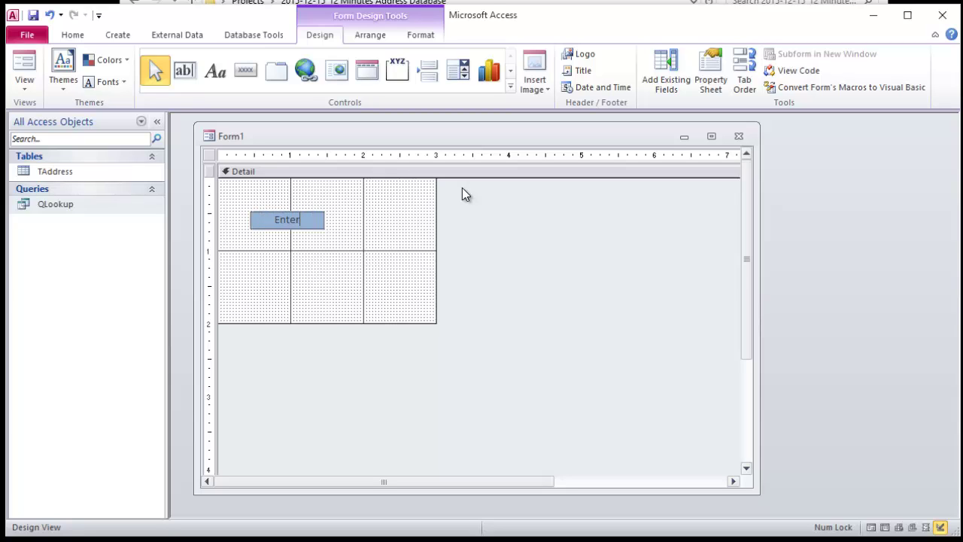
type(" Address")
key("Return")
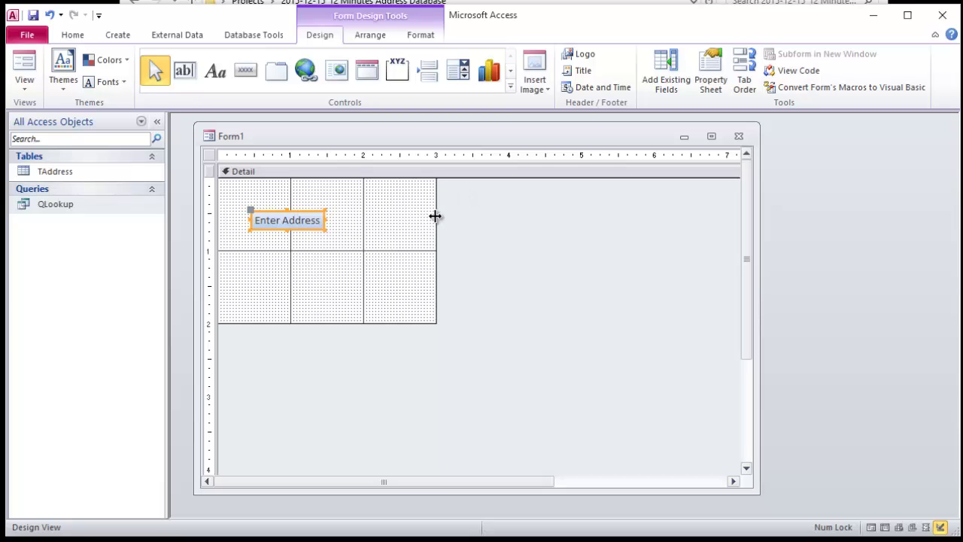
left_click_drag(435, 216, 487, 218)
Step: Add a second command button beside it captioned Lookup Address, skipping the wizard
left_click(247, 71)
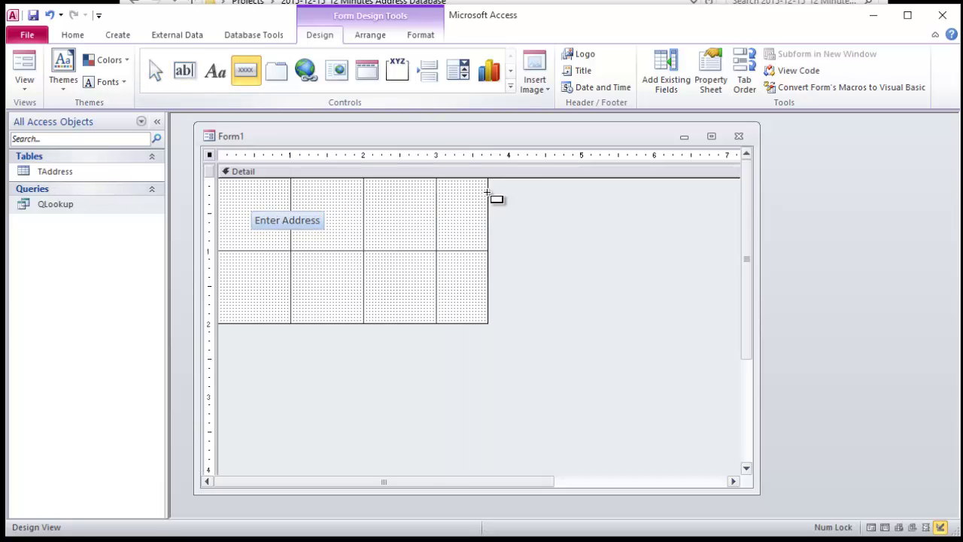
left_click(415, 219)
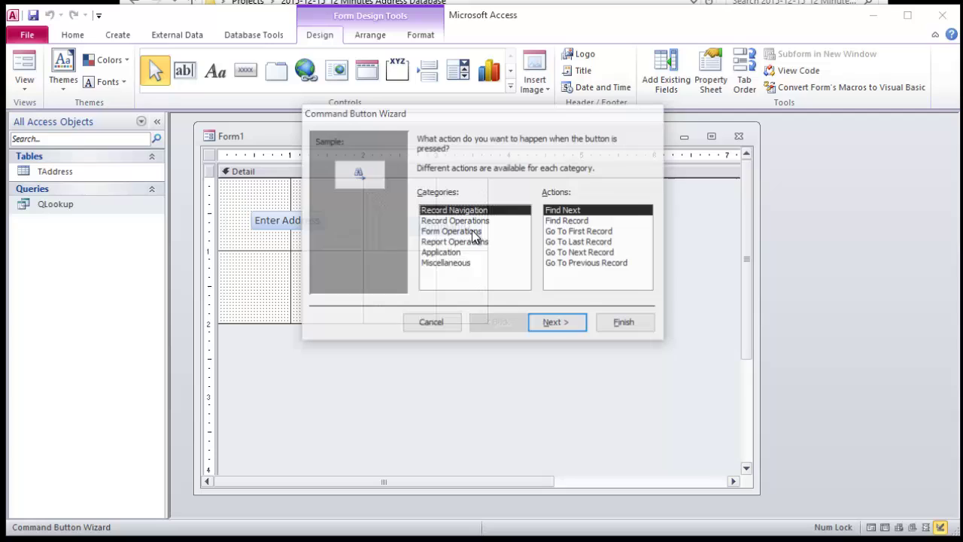
left_click(435, 322)
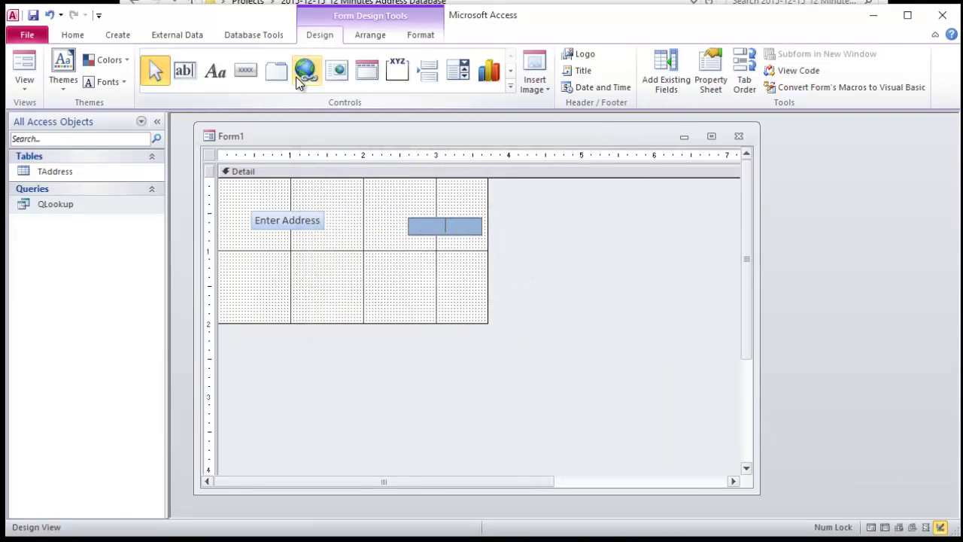
type("Lookup Address")
key("Return")
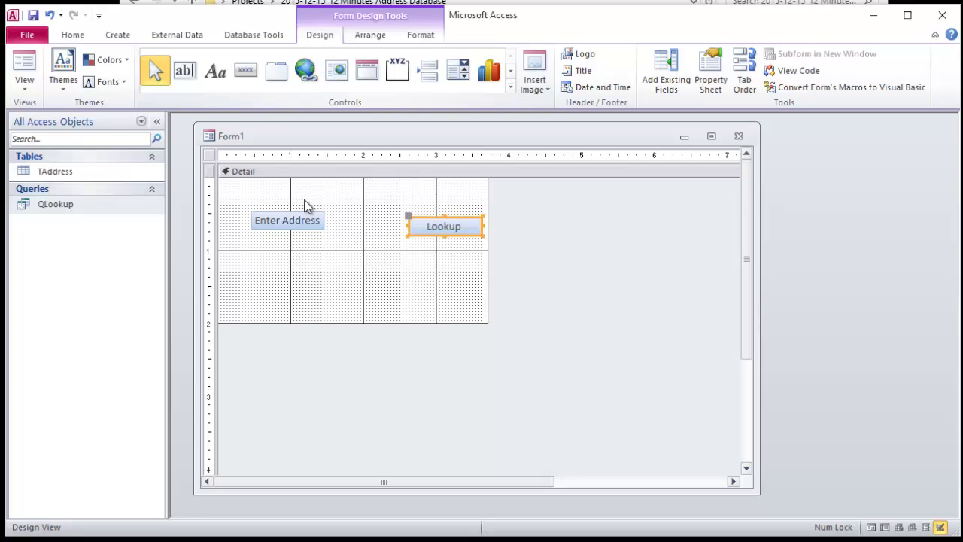
Step: Test the Lookup button in Form view, then switch Form1 to Design View
left_click(304, 220)
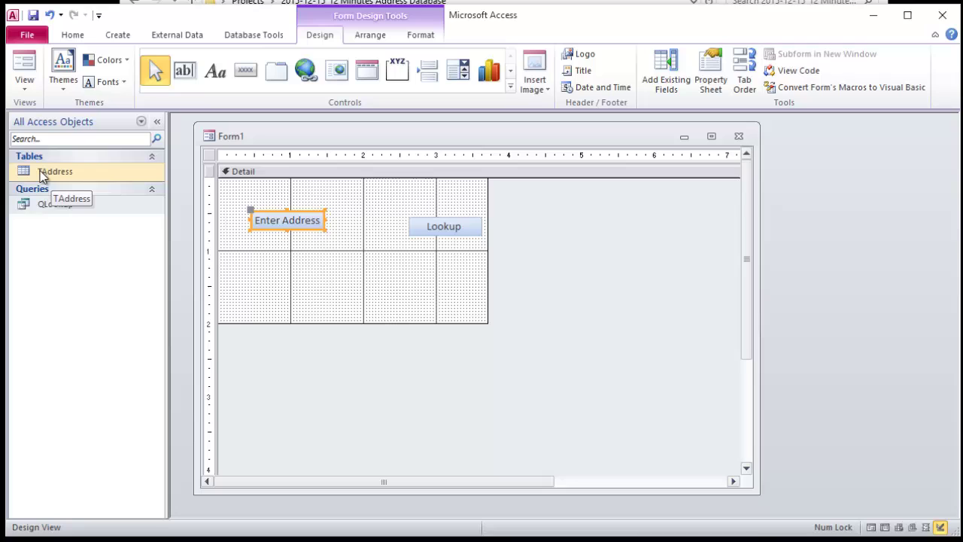
left_click(443, 229)
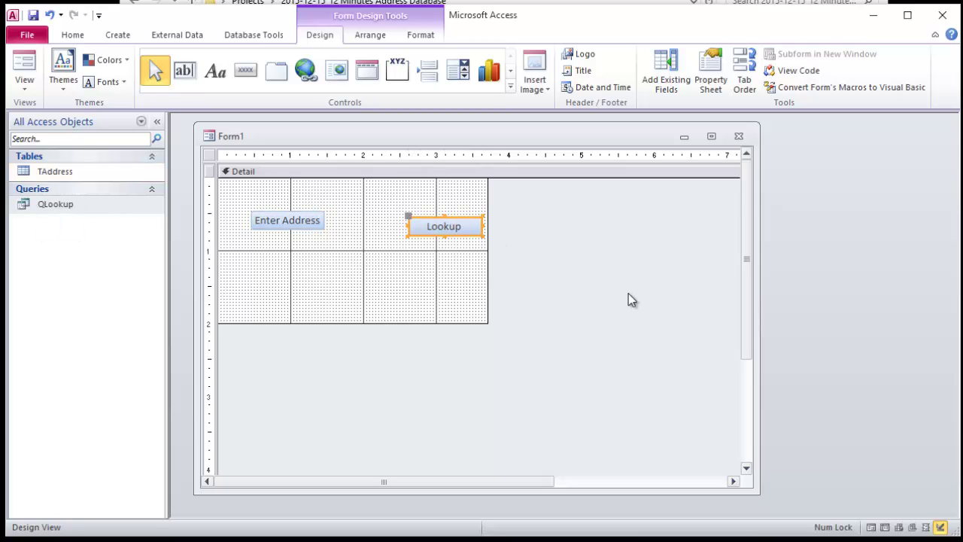
left_click(24, 67)
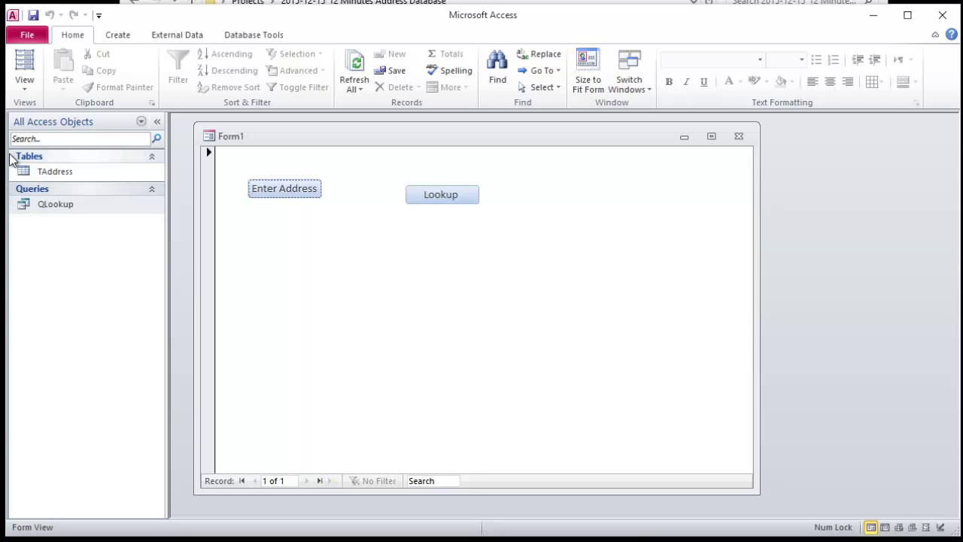
left_click(442, 197)
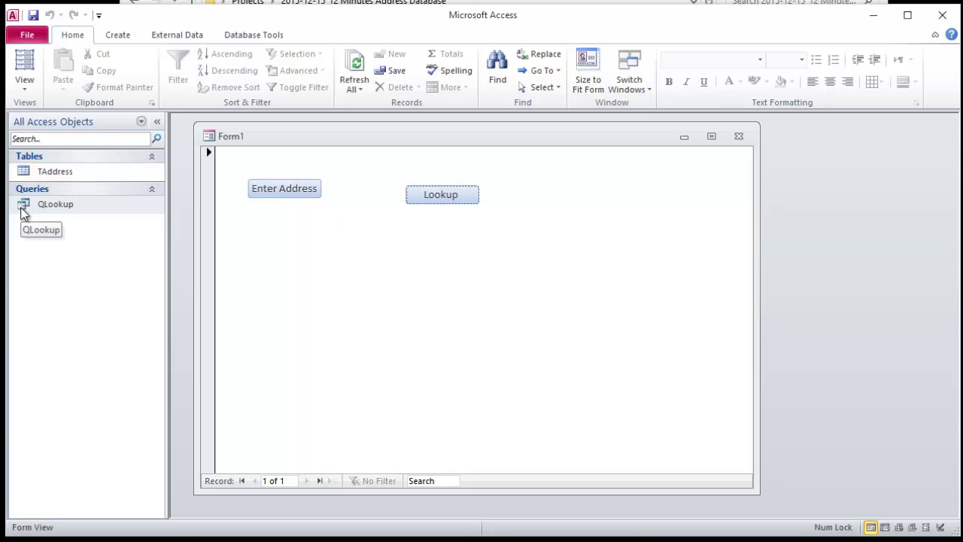
left_click(21, 69)
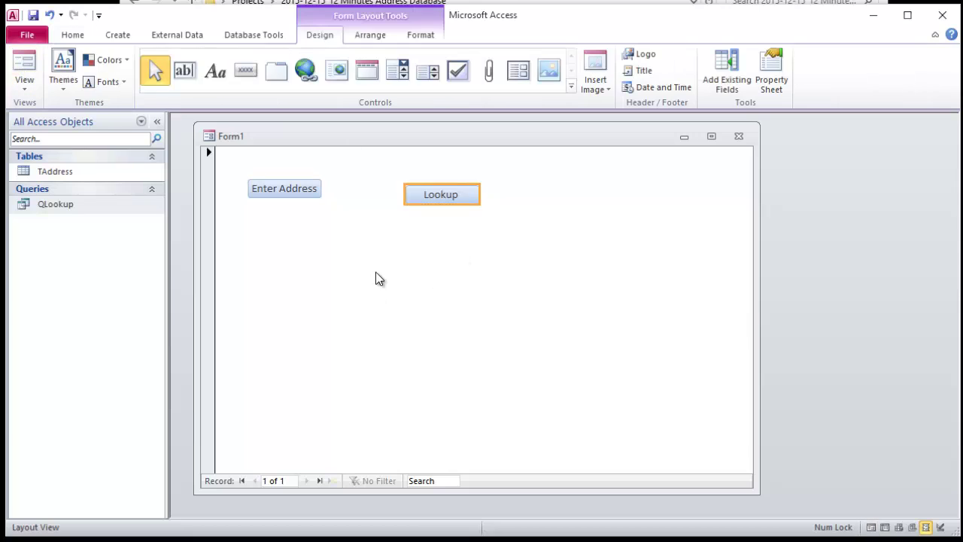
left_click(24, 85)
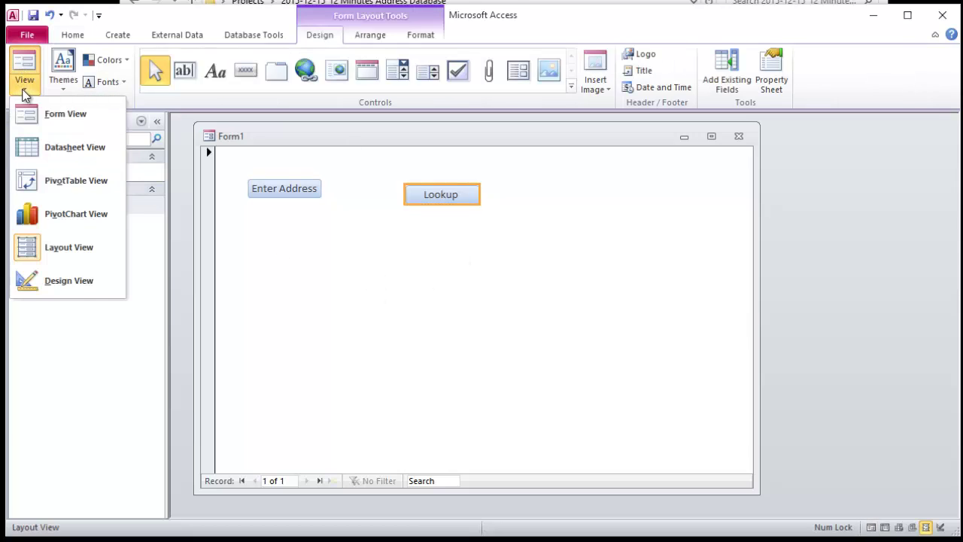
left_click(85, 280)
Step: Shorten the Detail section and align the Lookup button level with Enter Address
left_click(428, 298)
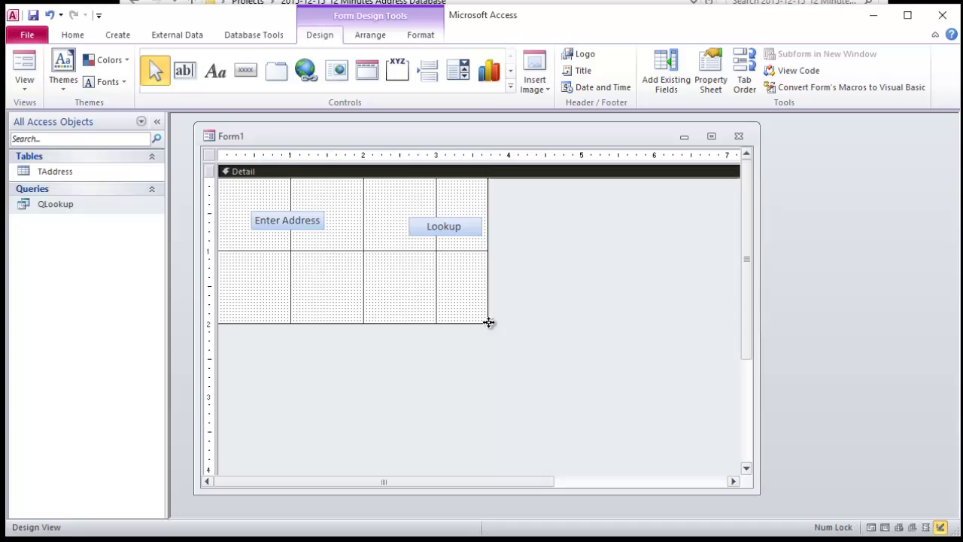
left_click_drag(490, 323, 491, 305)
left_click_drag(452, 224, 415, 222)
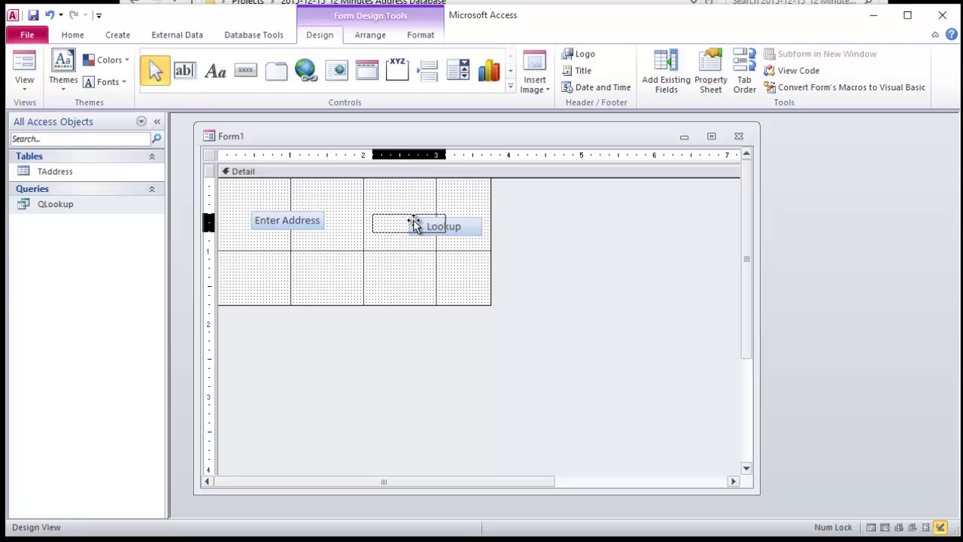
left_click_drag(414, 222, 415, 220)
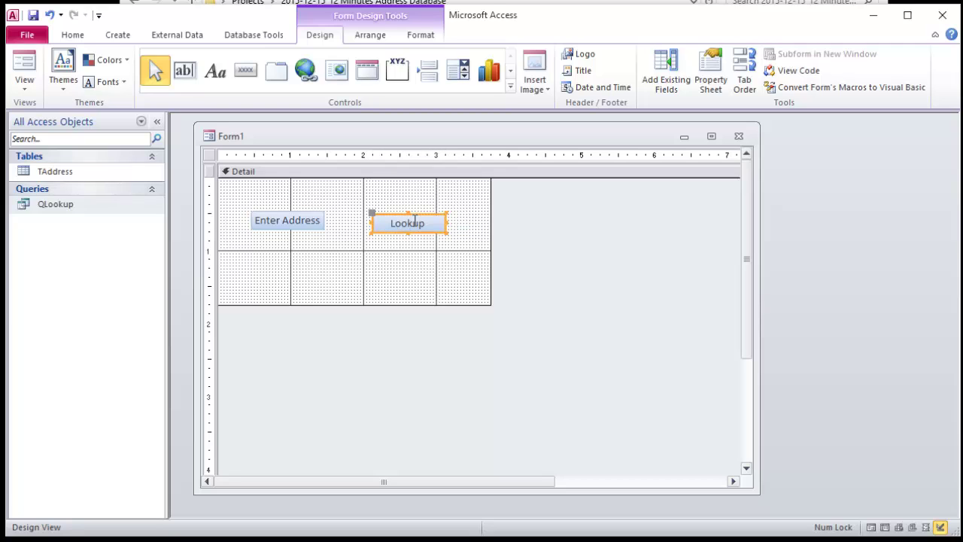
left_click(530, 228)
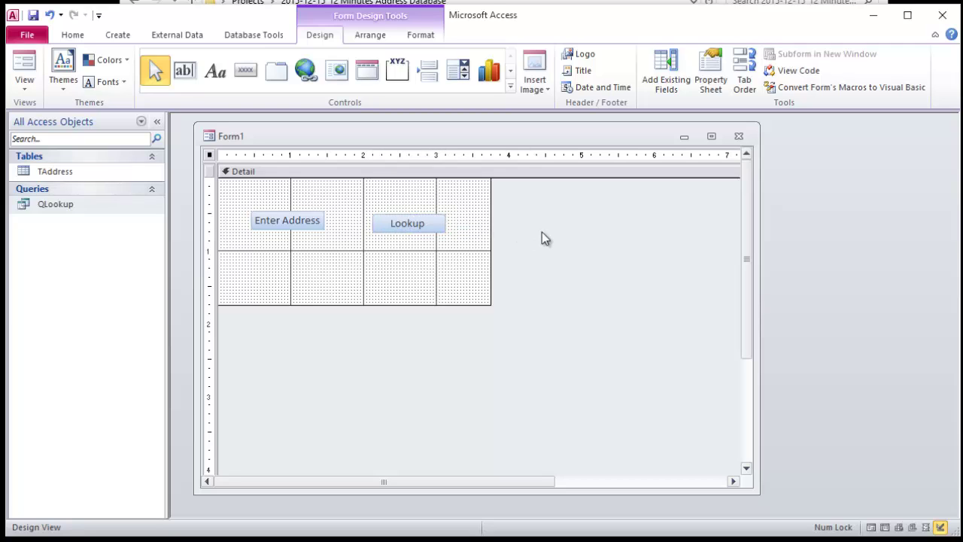
Step: Collapse the ribbon and shrink the Form1 window to make room for the property sheet
right_click(289, 224)
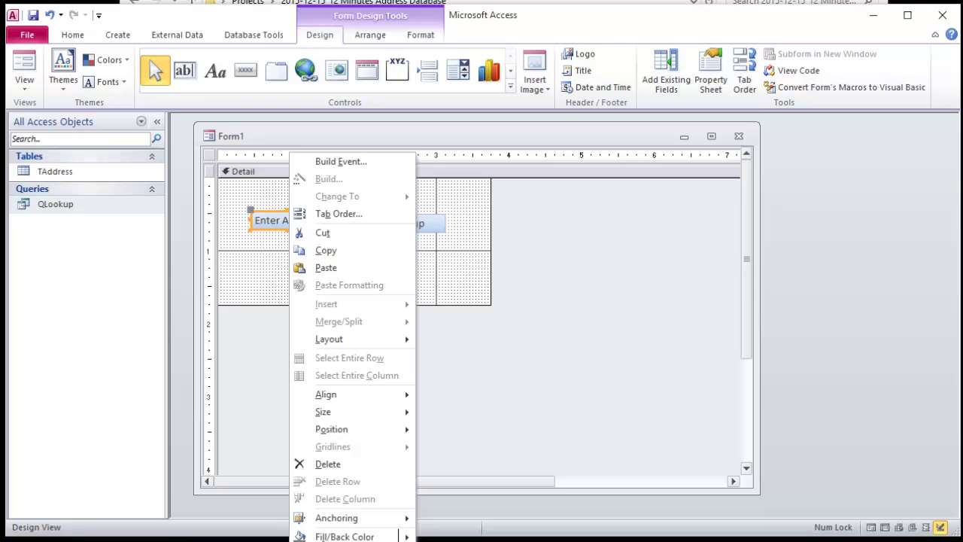
left_click(711, 79)
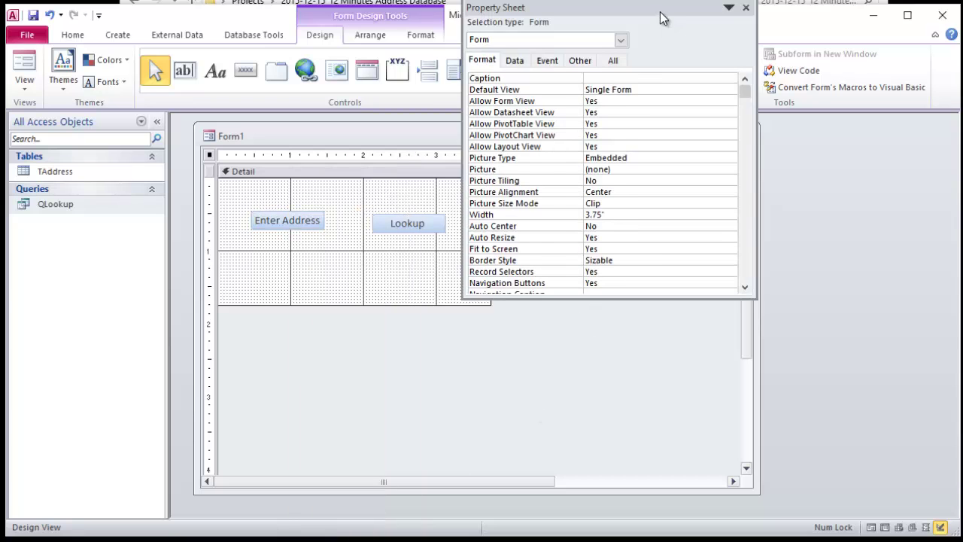
left_click_drag(660, 11, 720, 62)
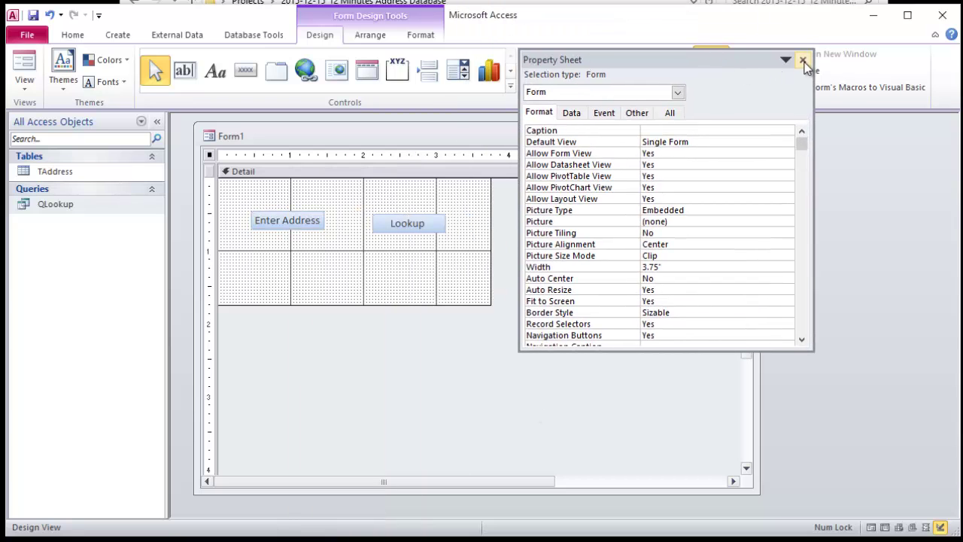
left_click(802, 59)
right_click(294, 221)
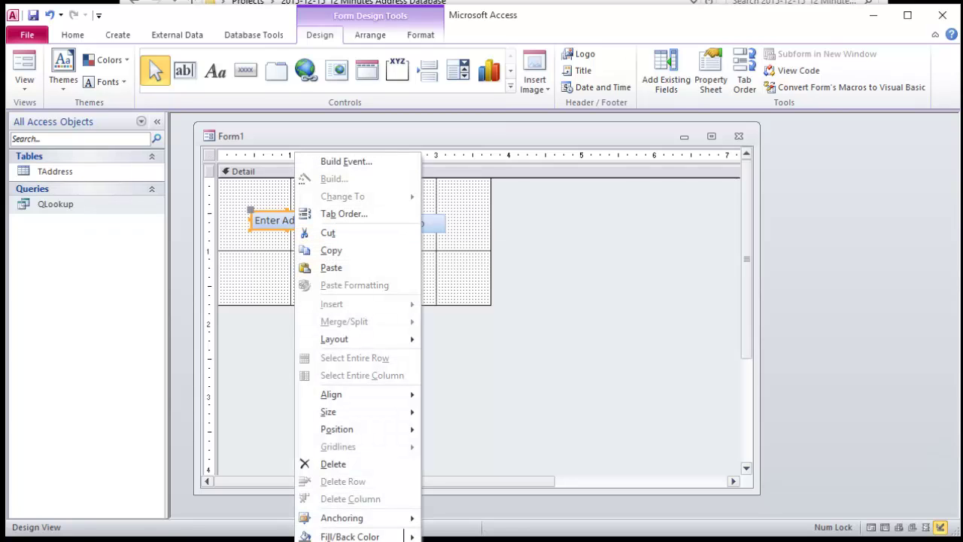
double_click(396, 446)
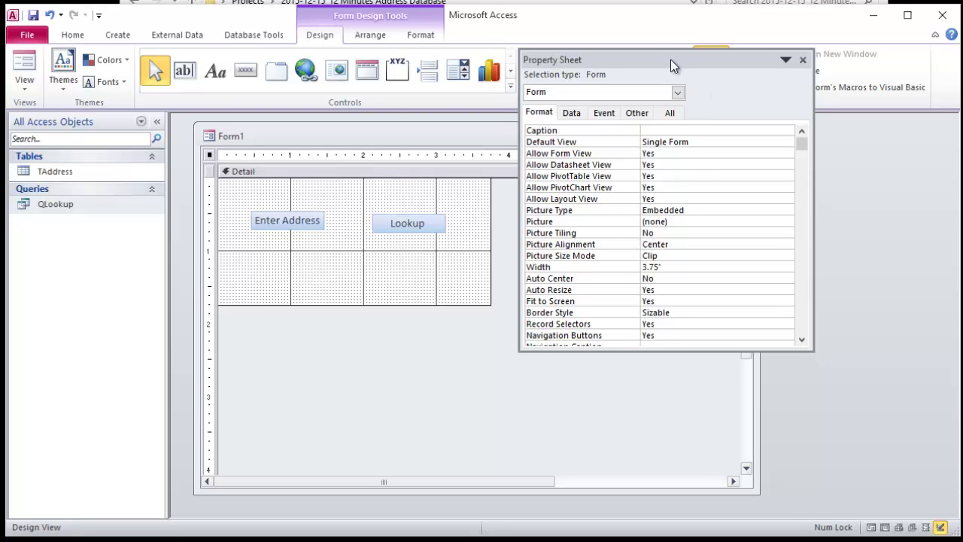
left_click_drag(671, 59, 677, 47)
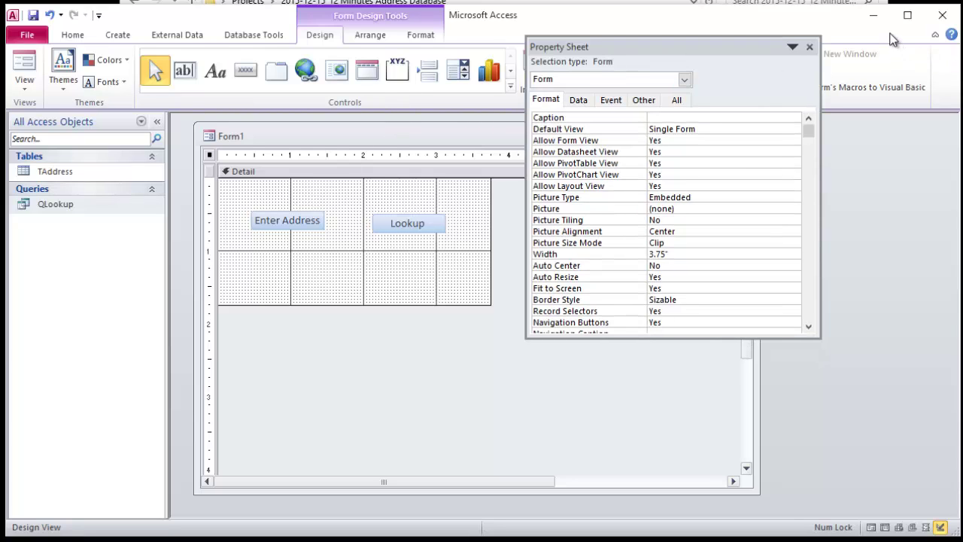
left_click(810, 46)
left_click(933, 36)
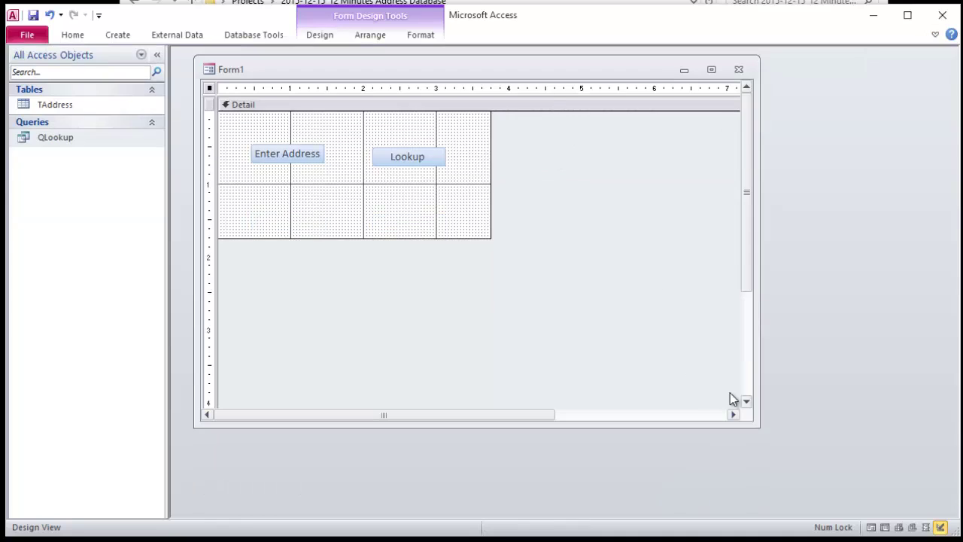
left_click_drag(754, 425, 486, 209)
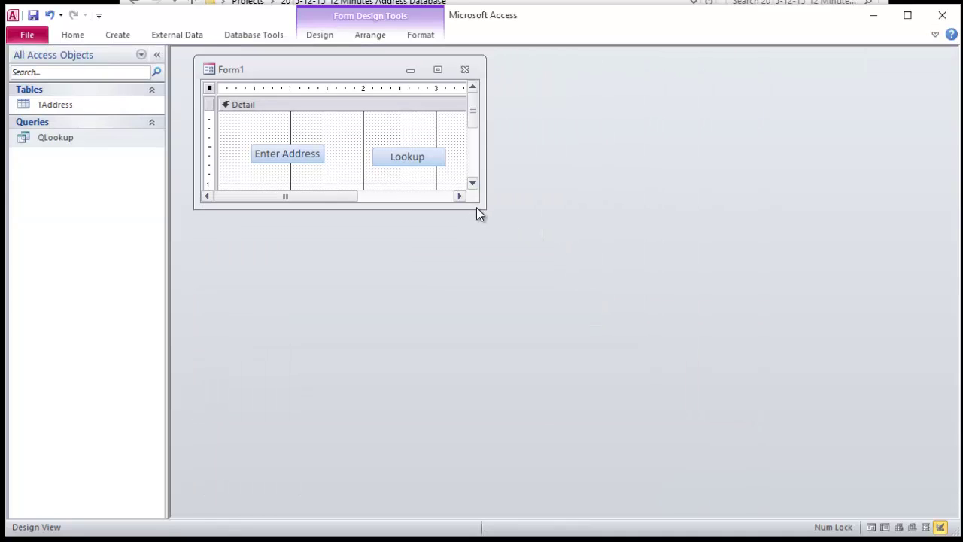
Step: Set the Enter Address button's On Click to [Event Procedure] and open its Command0_Click code
right_click(285, 155)
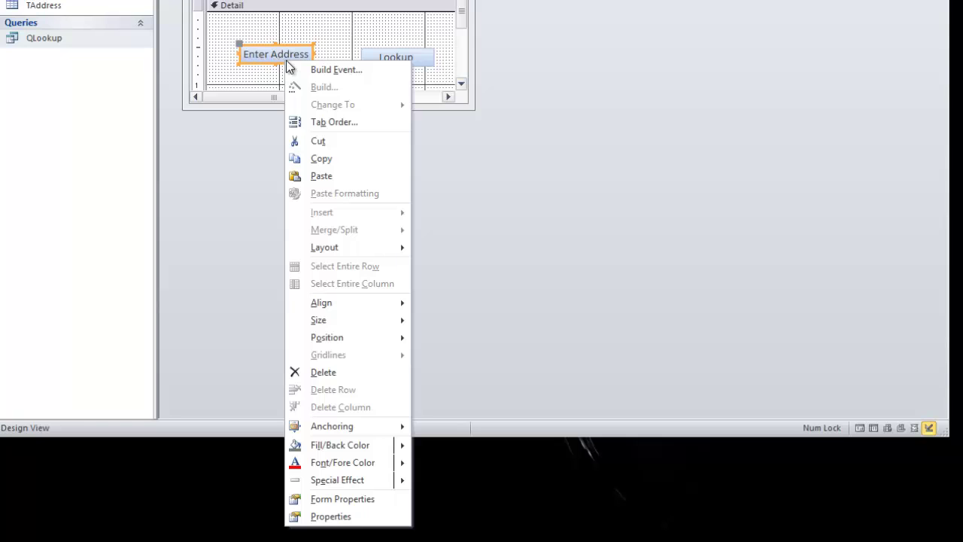
left_click(346, 499)
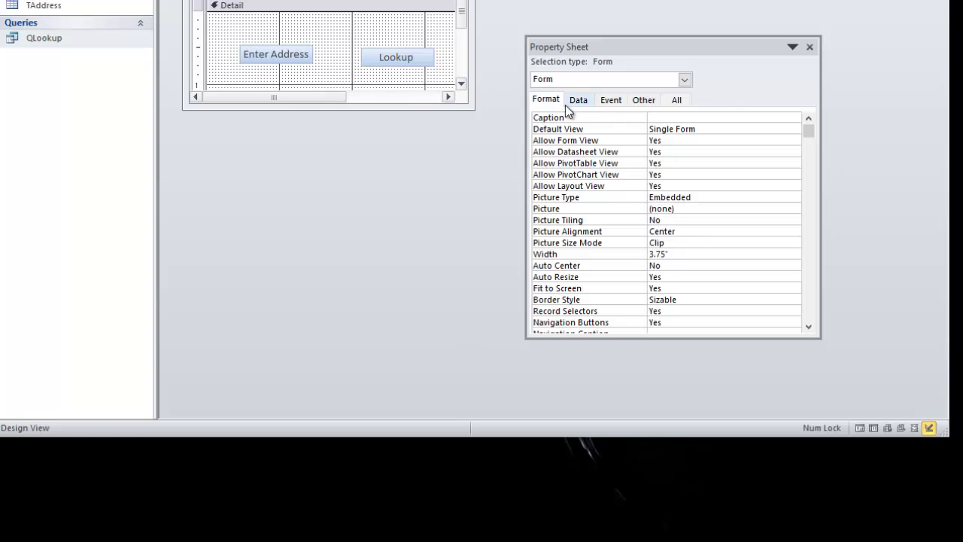
left_click(611, 101)
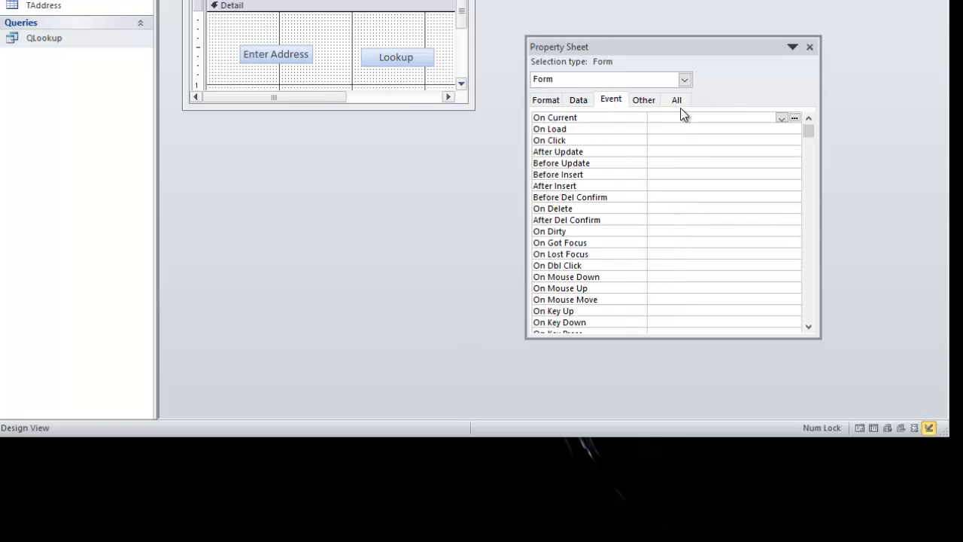
left_click(292, 61)
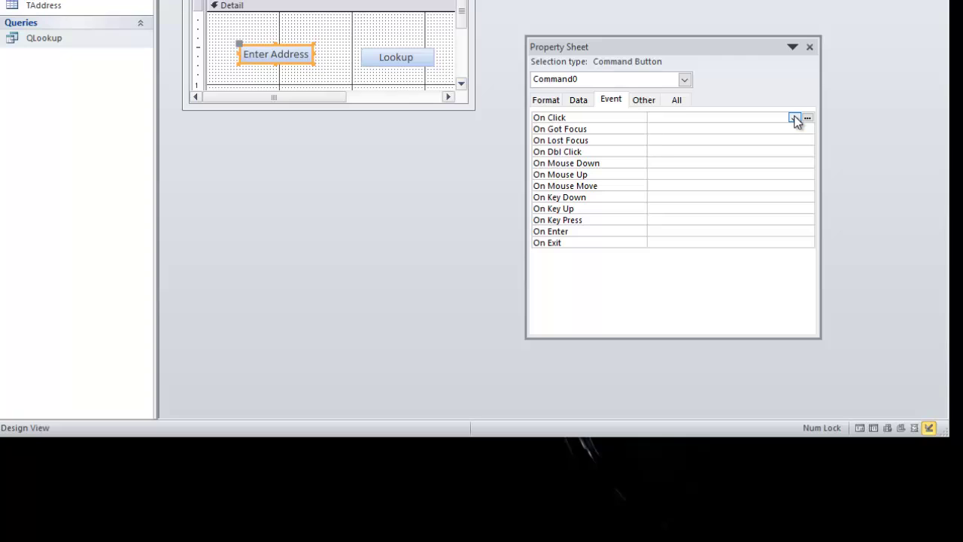
left_click(795, 118)
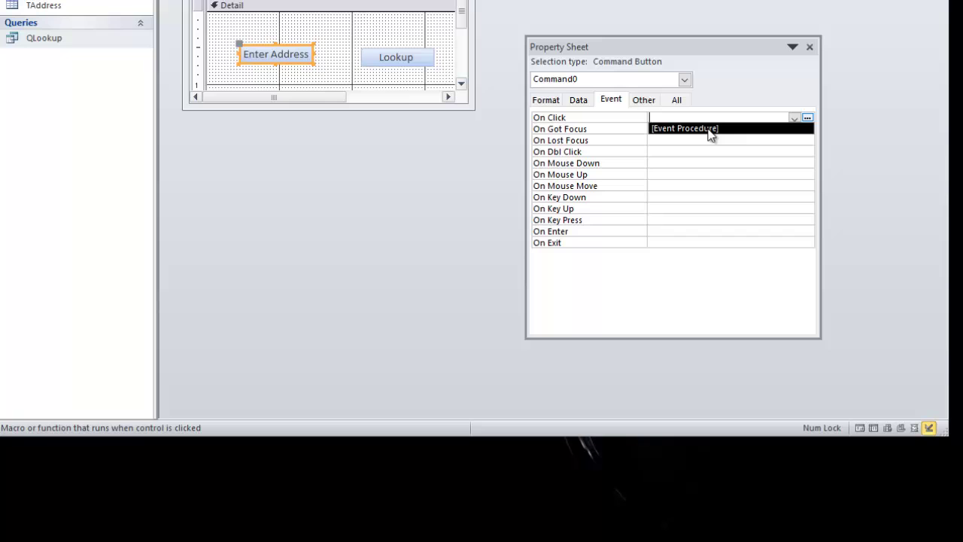
left_click(707, 129)
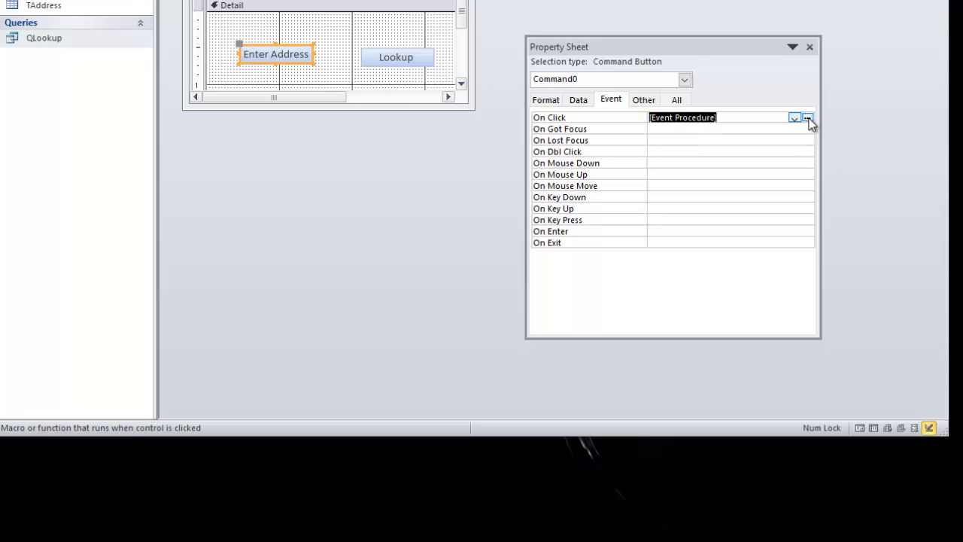
left_click(807, 118)
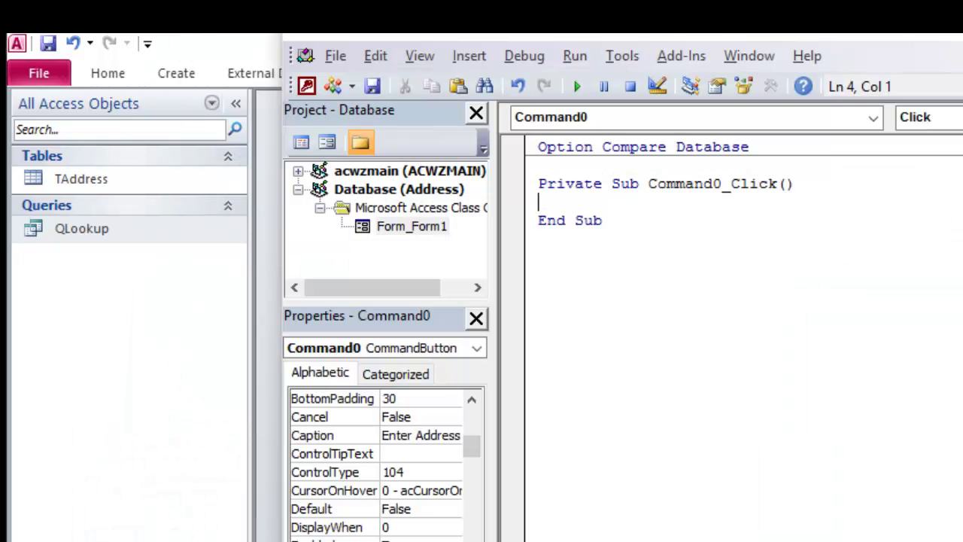
Step: Start a DoCmd statement on a new line in Command0_Click using code completion
key("Return")
key("Return")
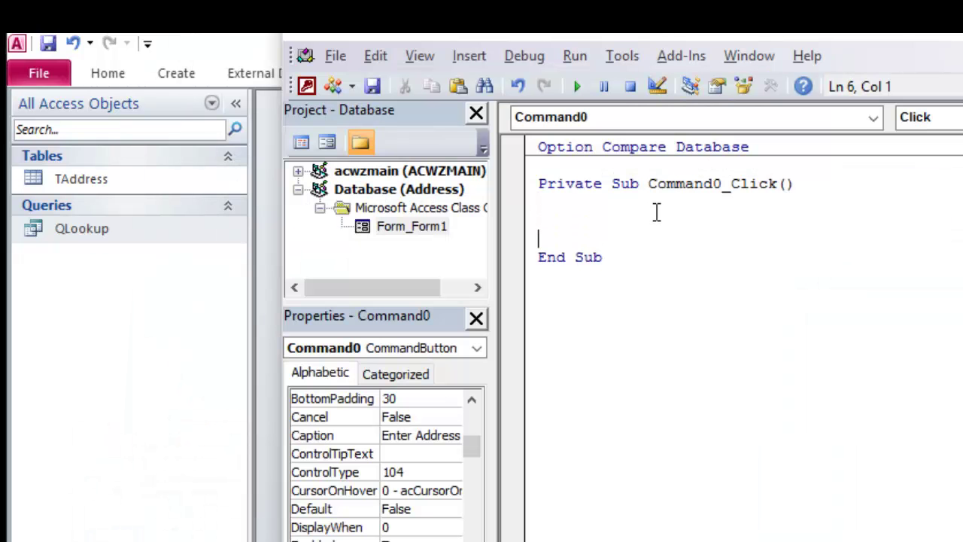
key("Up")
key("ctrl+space")
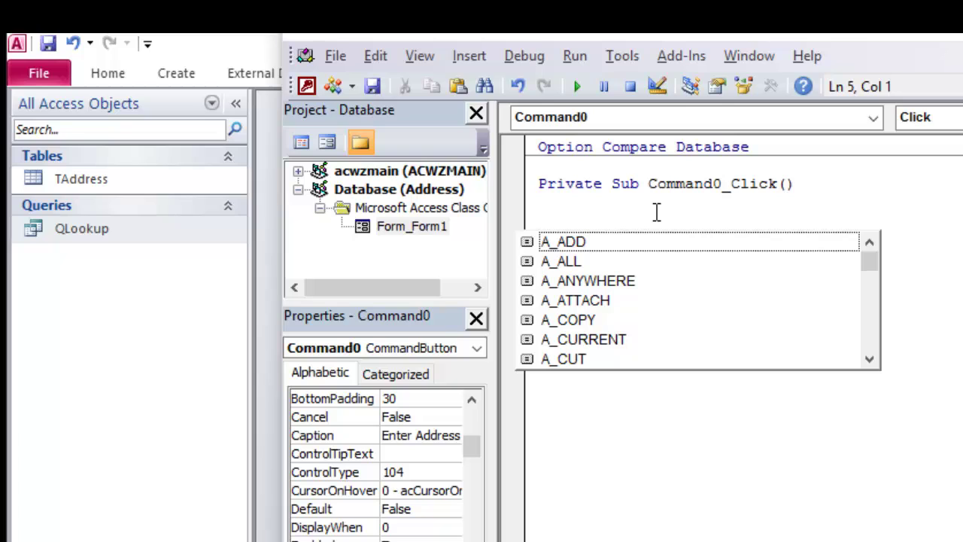
type("doc")
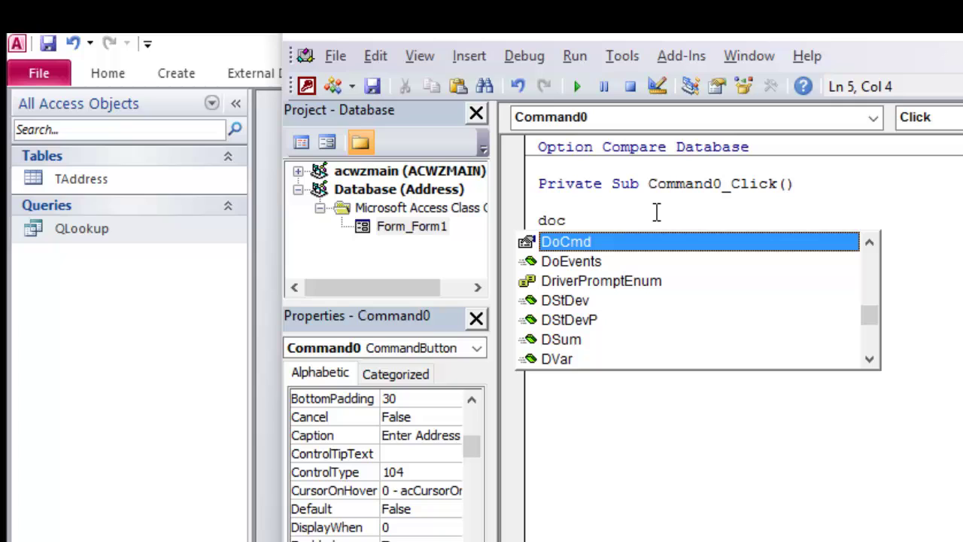
type("md.openf")
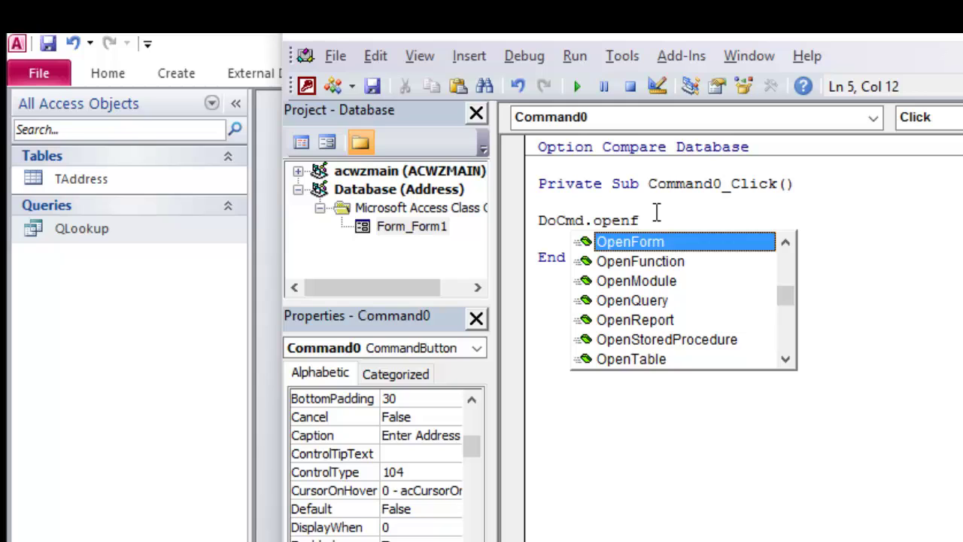
key("Tab")
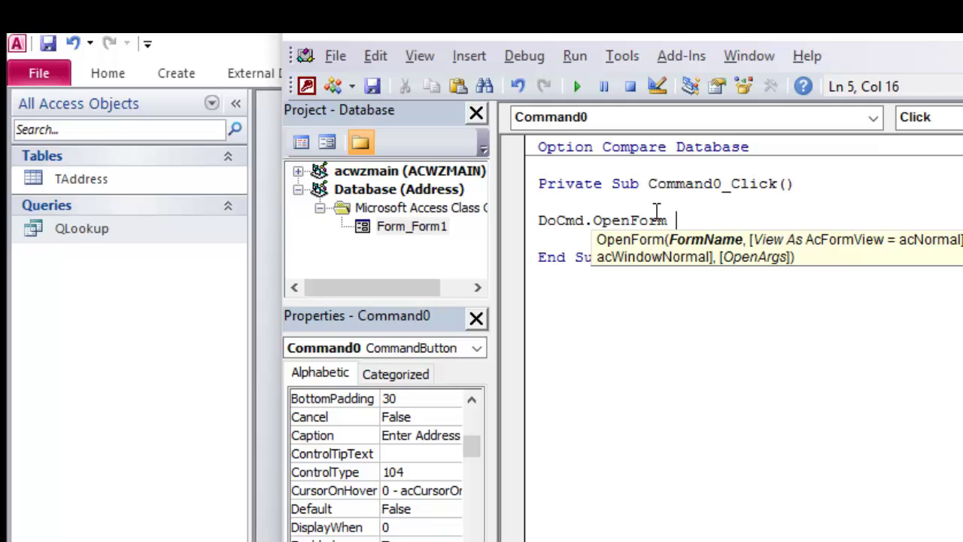
key("BackSpace")
key("BackSpace")
key("BackSpace")
key("BackSpace")
key("BackSpace")
key("BackSpace")
key("BackSpace")
key("BackSpace")
key("BackSpace")
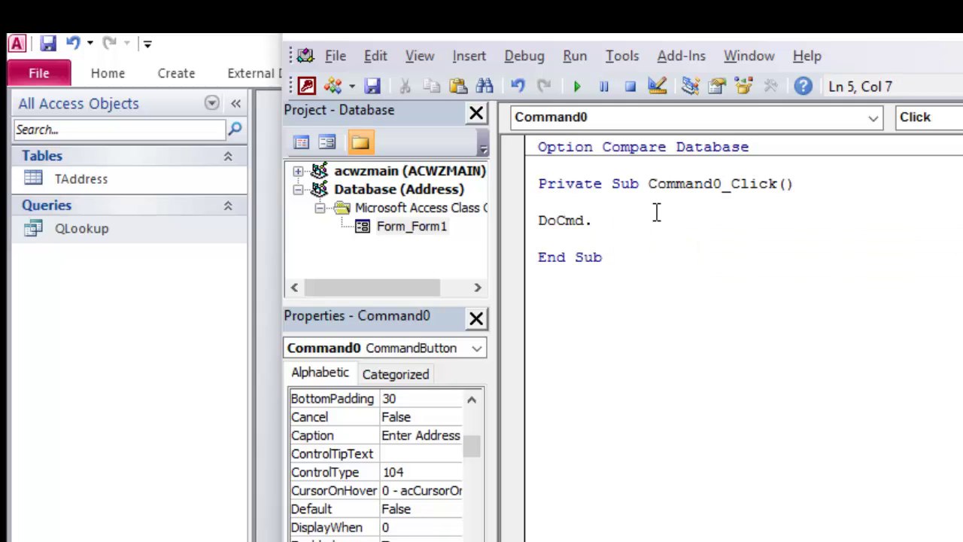
key("BackSpace")
Step: Complete the line as DoCmd.OpenTable "TAddress" and start a new line
type(".open")
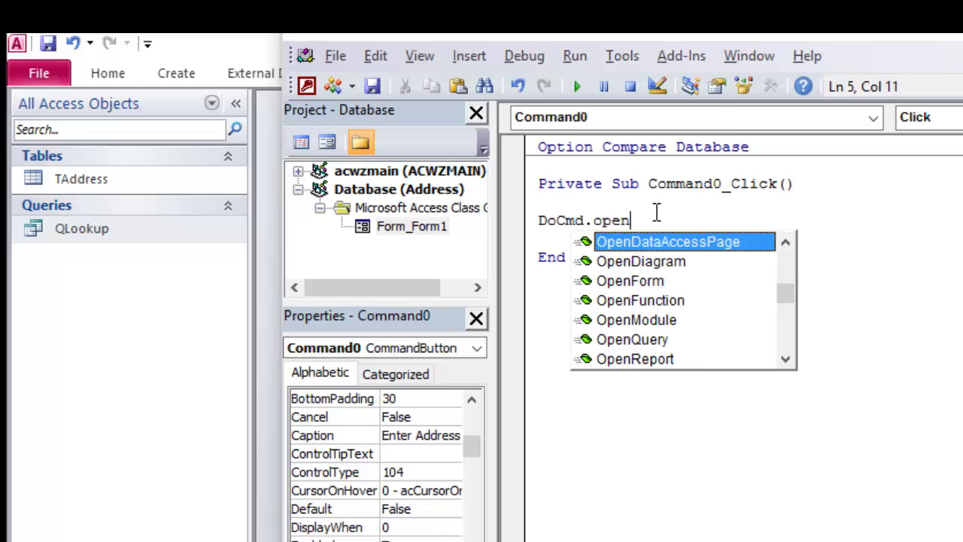
type("t")
key("Tab")
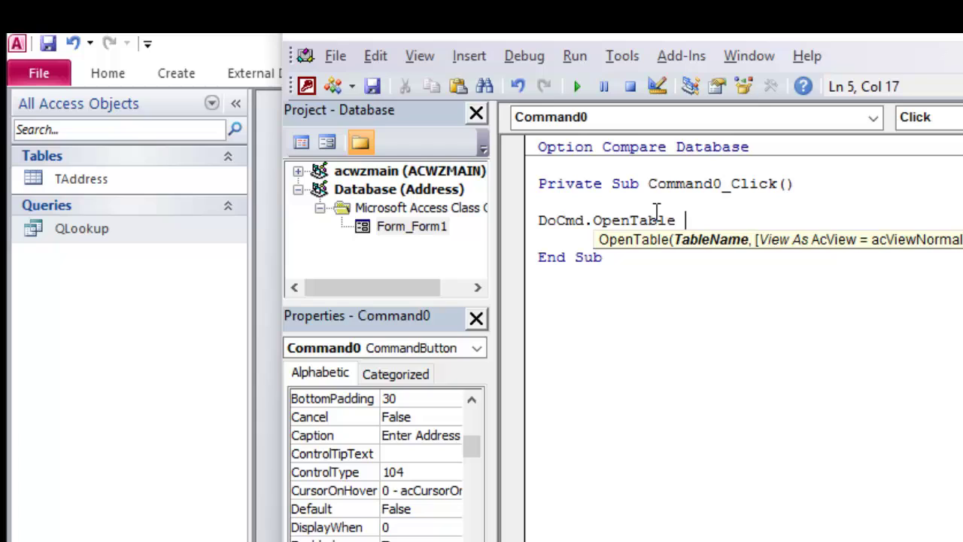
type("\"\"")
key("Left")
type("TAddress")
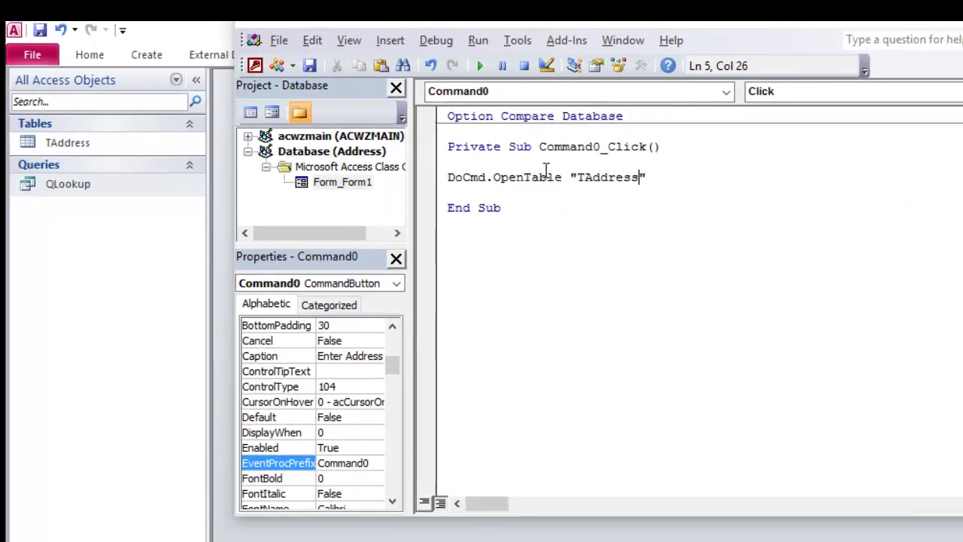
key("Right")
key("Return")
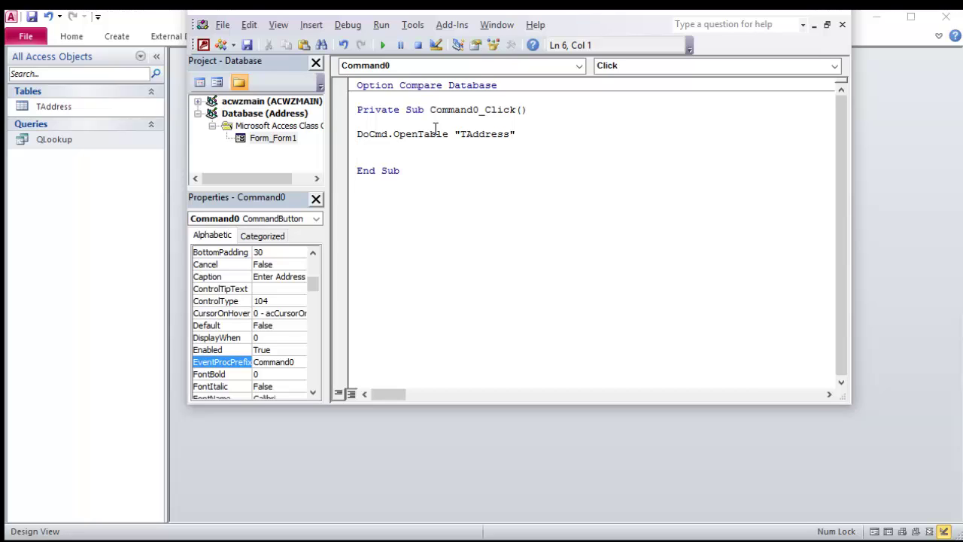
Step: Save the click-event code and name the new form FMain
left_click(246, 45)
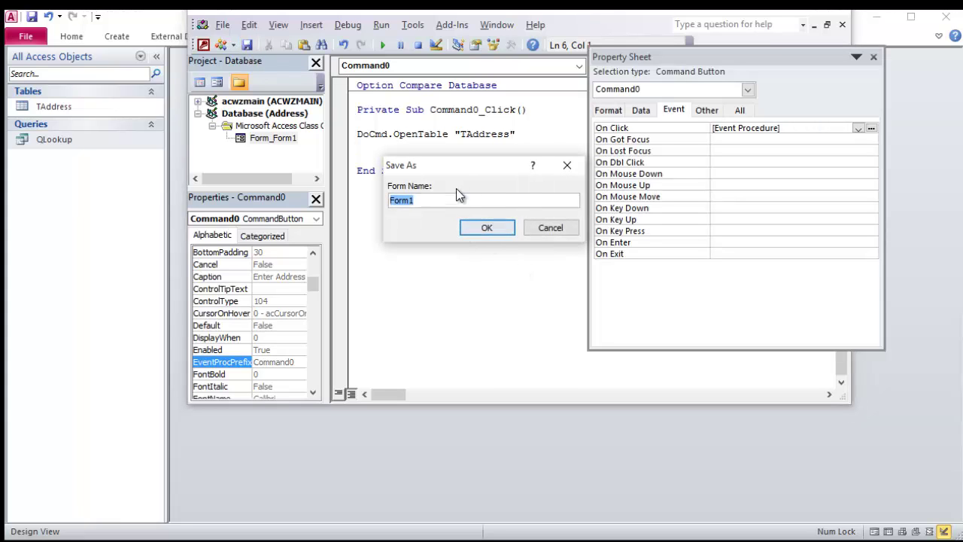
left_click(403, 201)
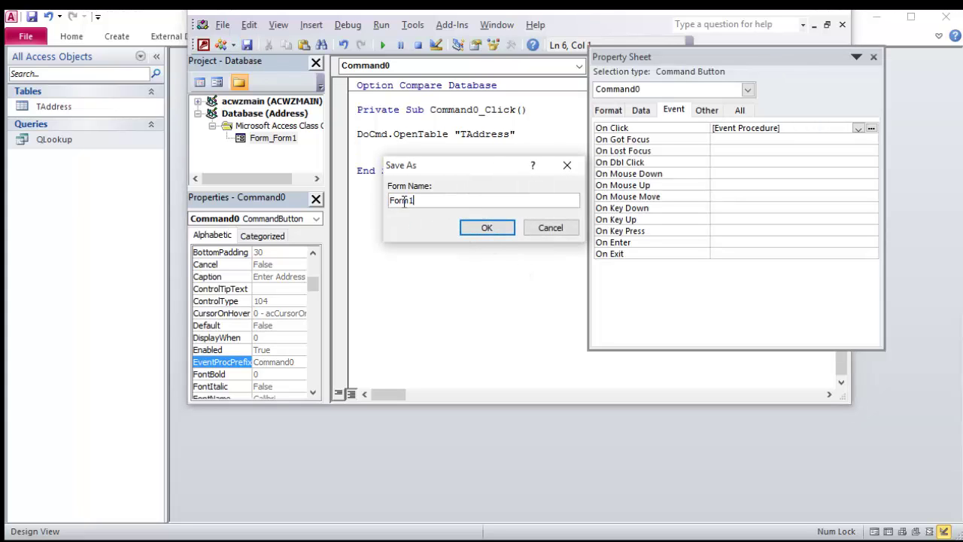
double_click(397, 201)
type("FMaiFMain")
key("Return")
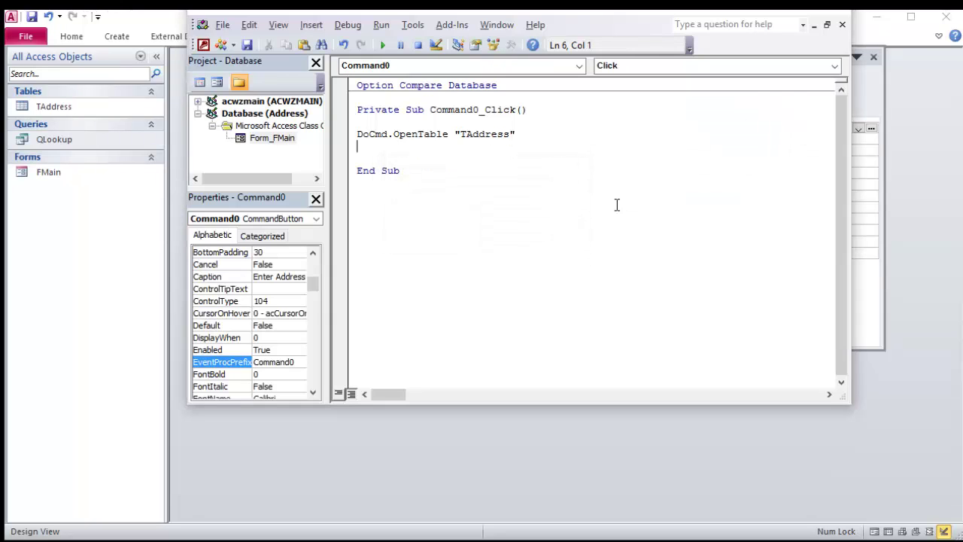
Step: In Form View, confirm Enter Address opens TAddress, close it, and try the still-inactive Lookup button
left_click(835, 10)
left_click_drag(320, 76, 330, 115)
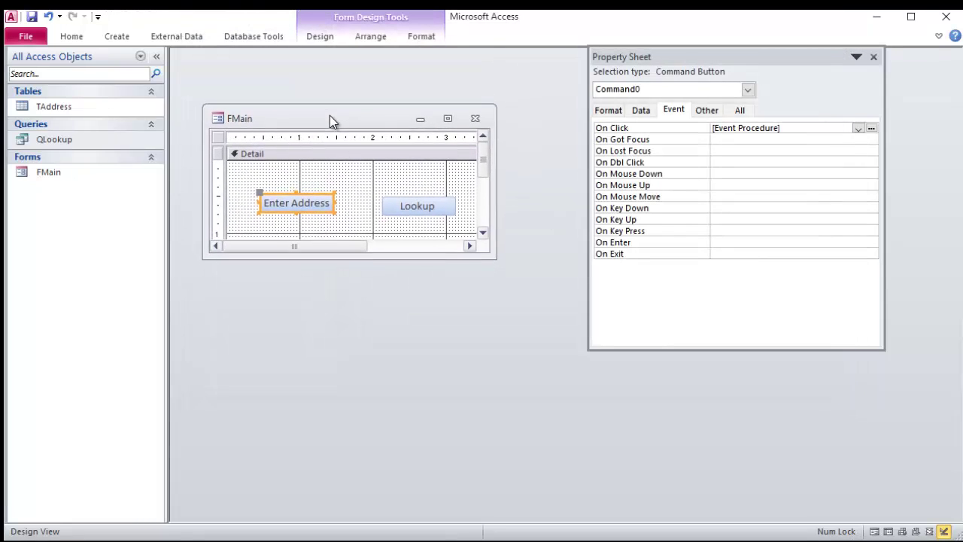
left_click(939, 36)
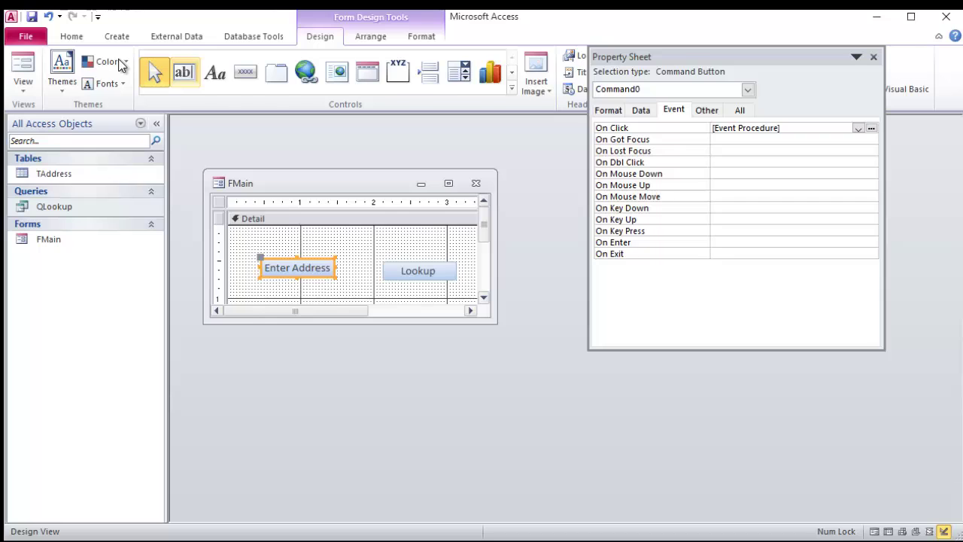
key("F5")
left_click(296, 236)
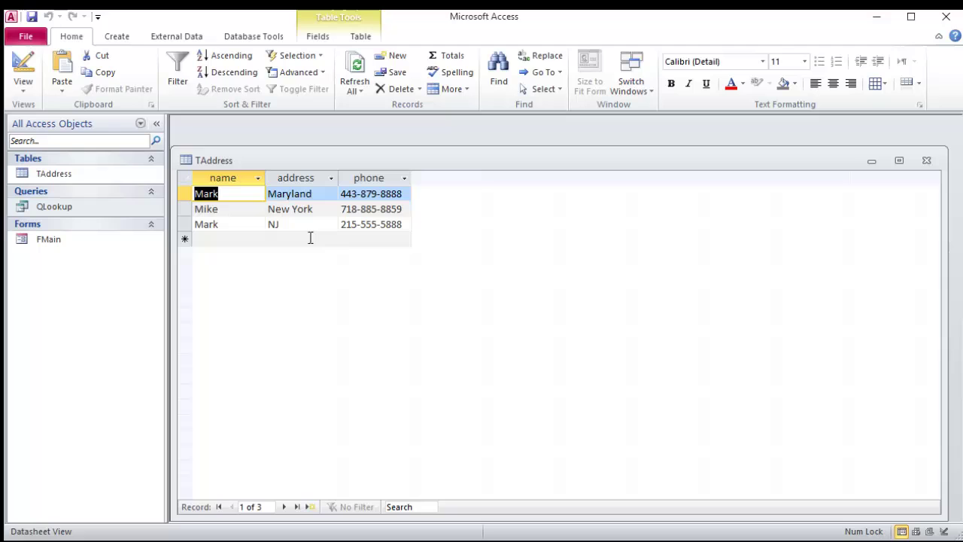
left_click_drag(948, 519, 540, 304)
left_click(216, 238)
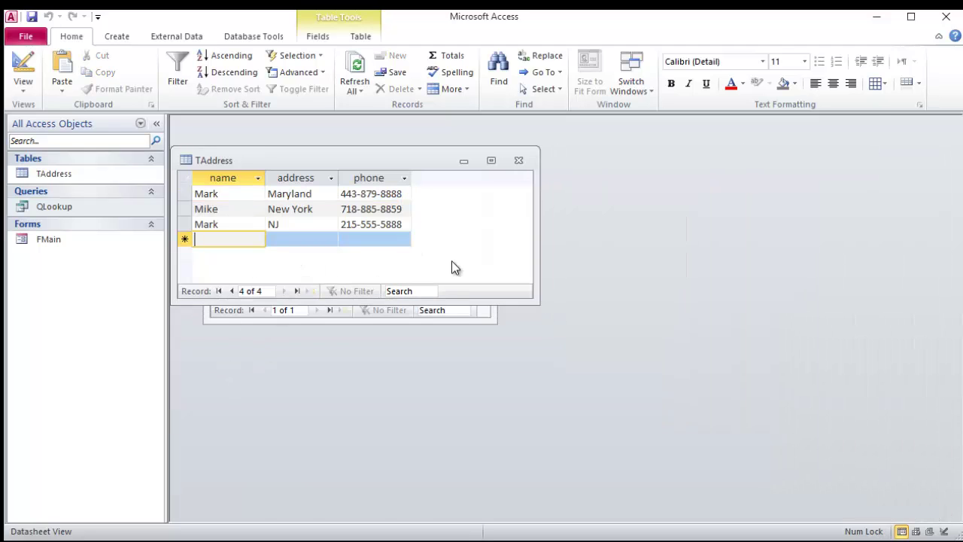
left_click(519, 161)
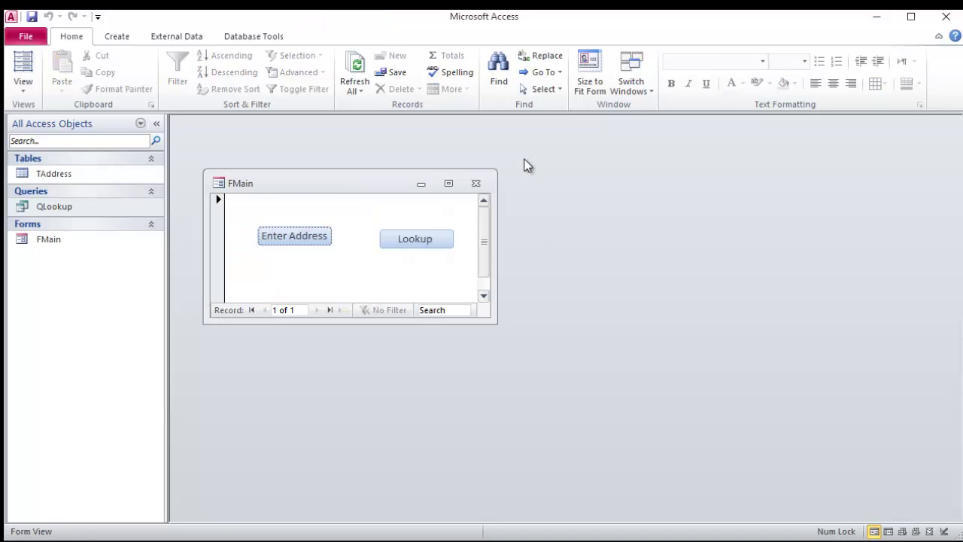
left_click_drag(321, 181, 322, 172)
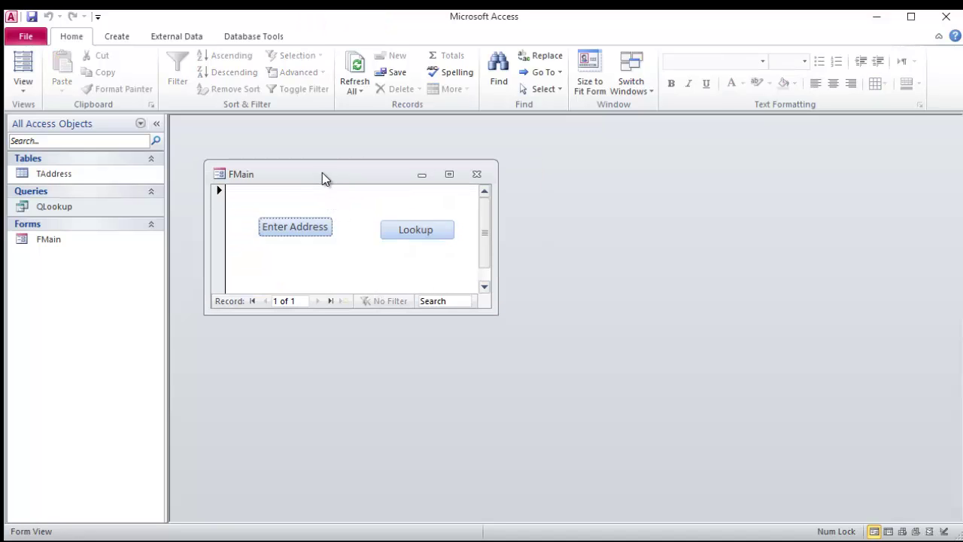
left_click(426, 235)
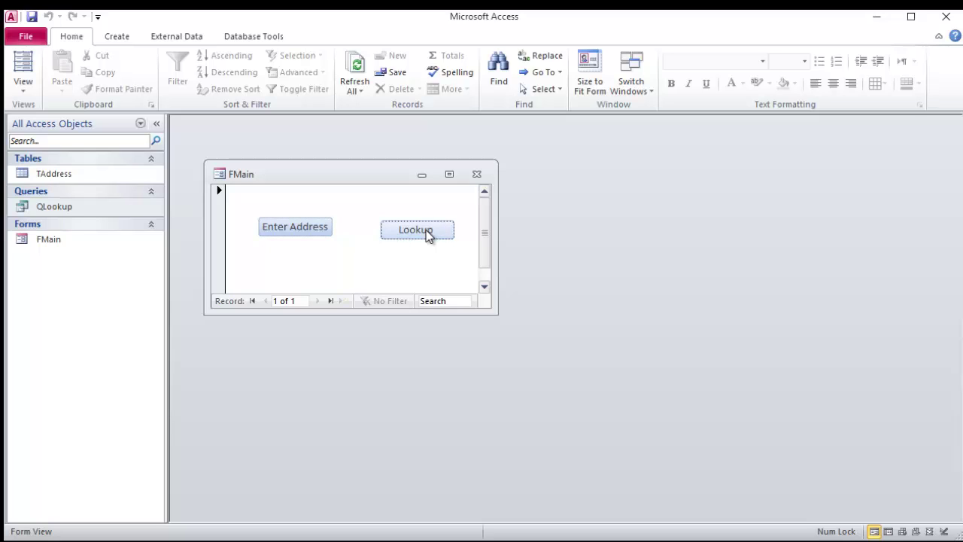
Step: In Design View, set the Lookup button's On Click to [Event Procedure] and open its code
left_click(22, 95)
left_click(42, 284)
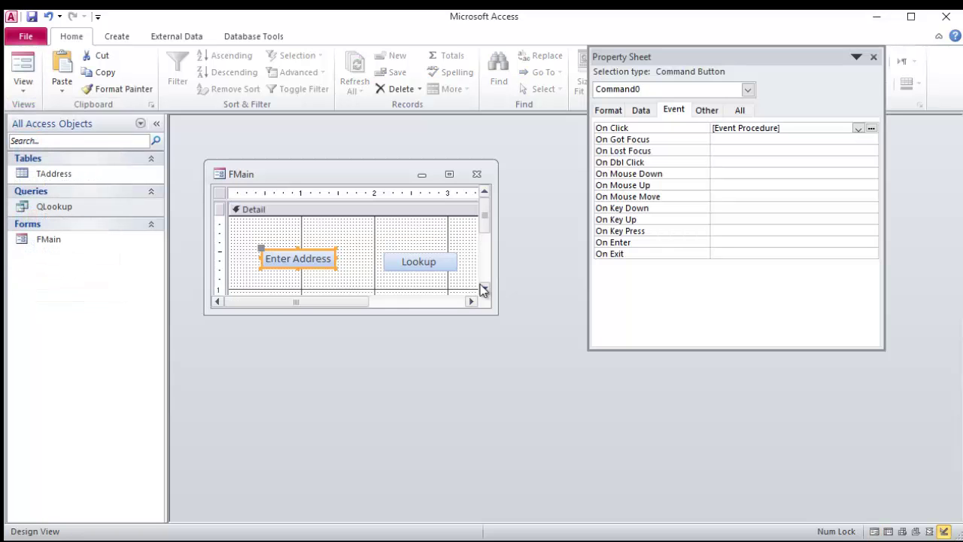
left_click(420, 261)
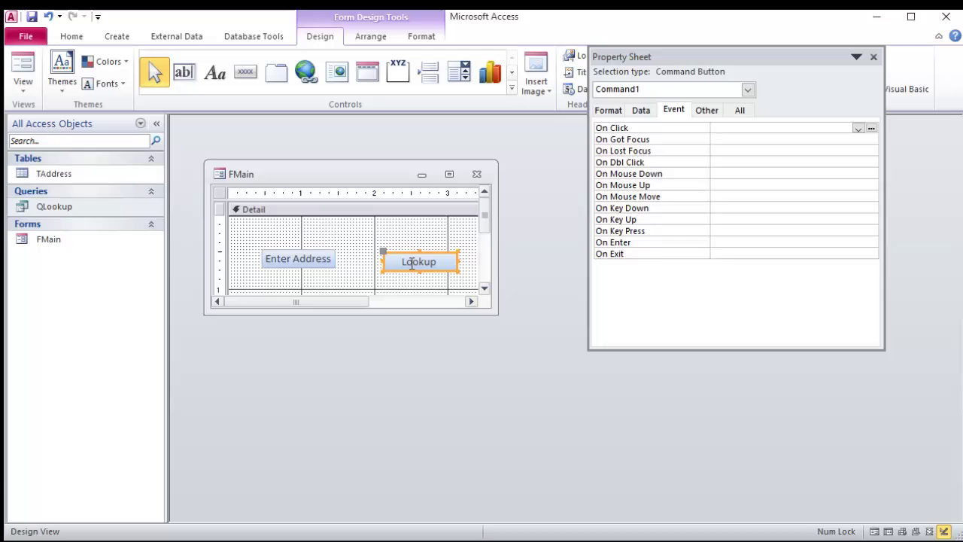
left_click(857, 128)
left_click(872, 139)
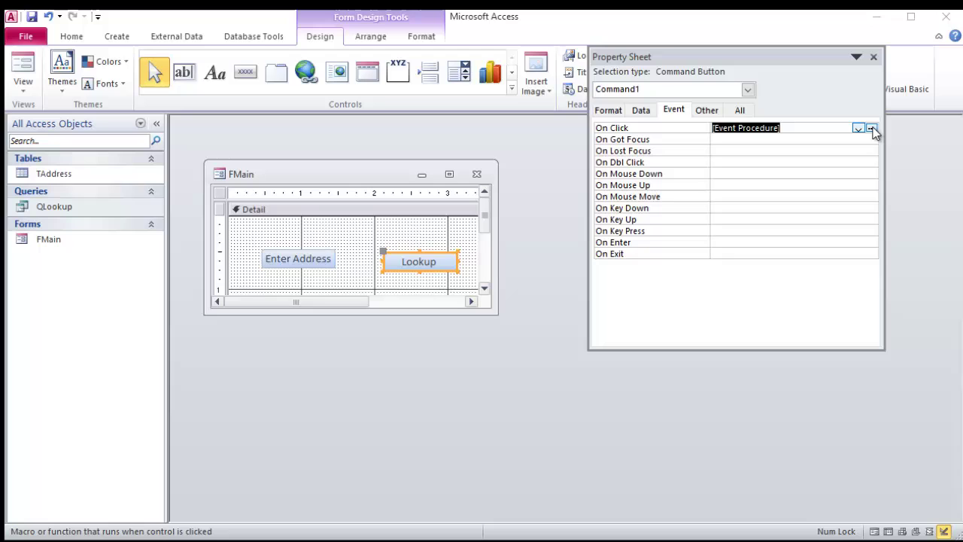
left_click(872, 129)
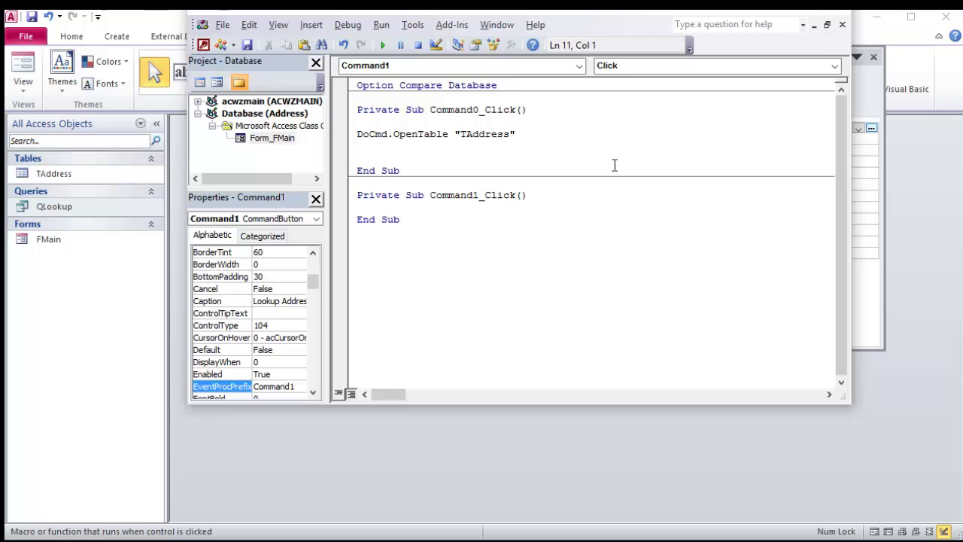
Step: Write DoCmd.OpenQuery "QLookup" in Command1_Click and close the VBA editor
key("Return")
type("D")
key("ctrl+space")
type("o")
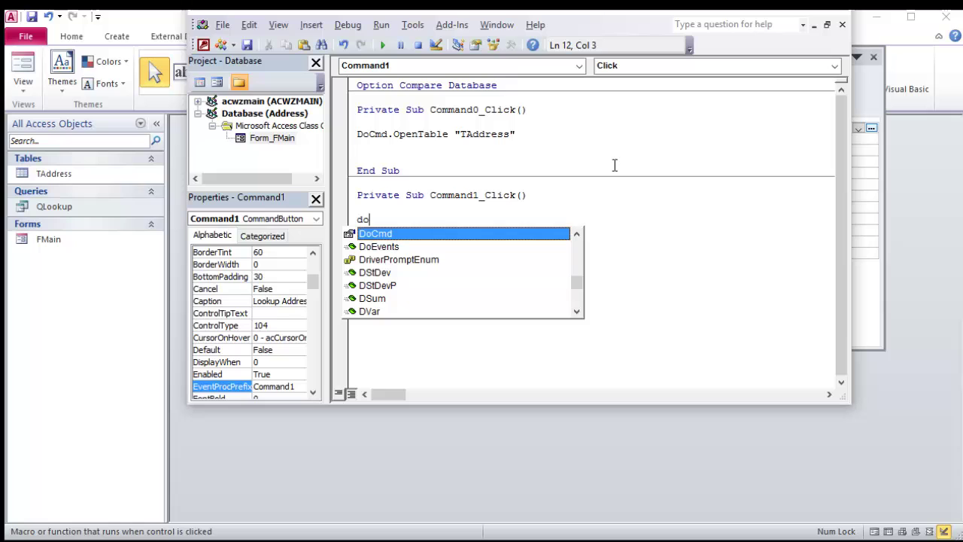
key("Tab")
type(".ope")
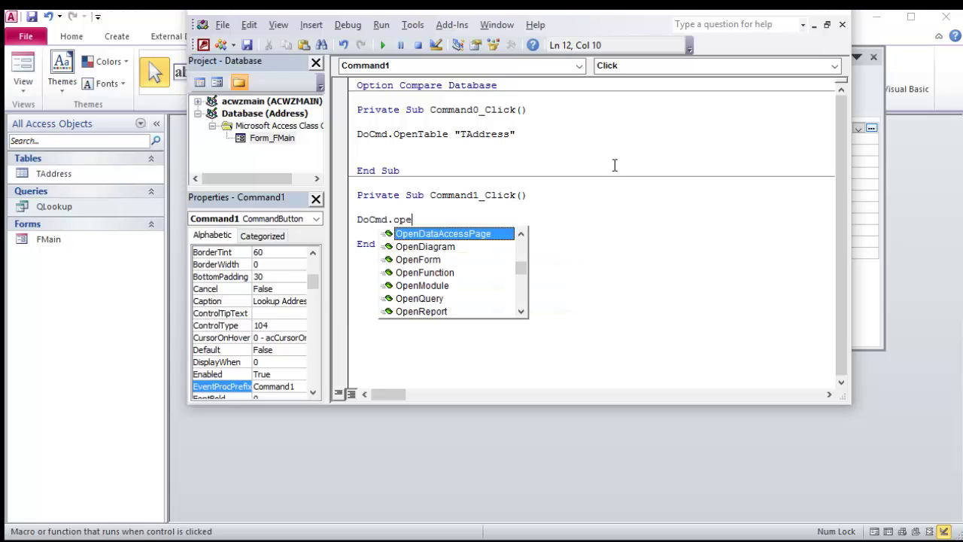
type("nq \"")
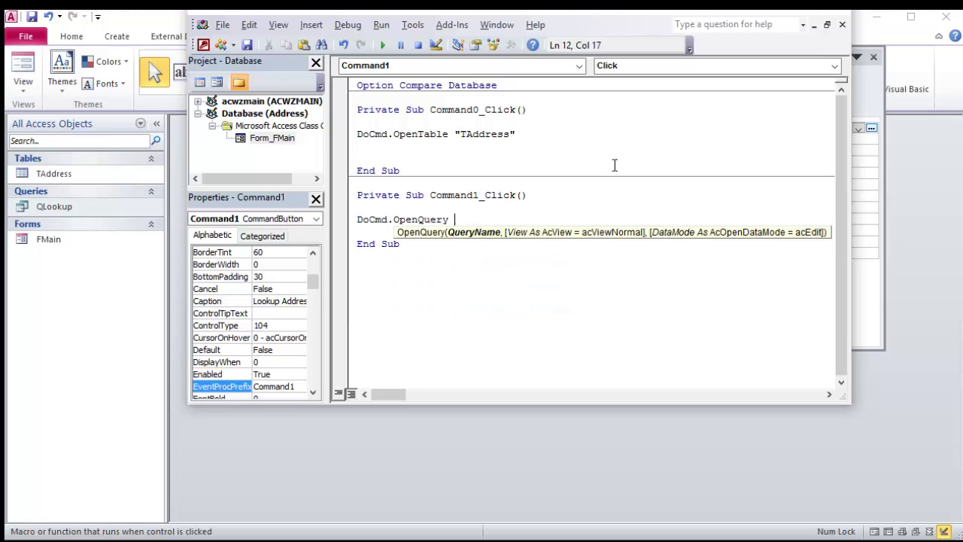
type("Q")
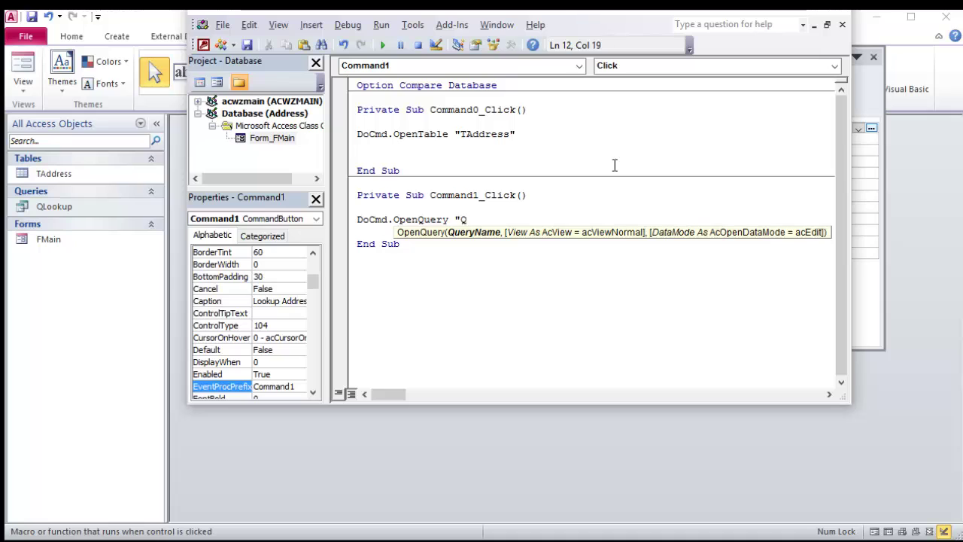
type("Lookup\"")
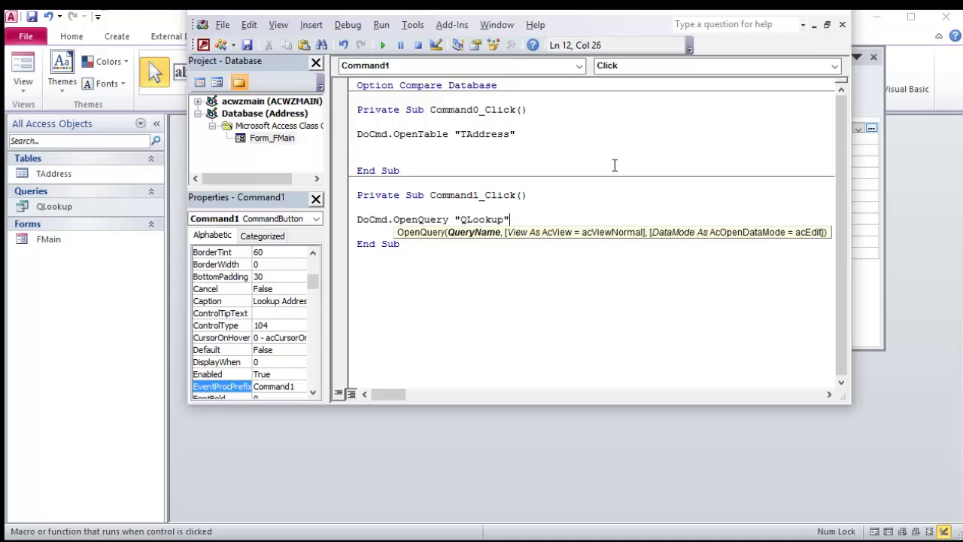
key("Return")
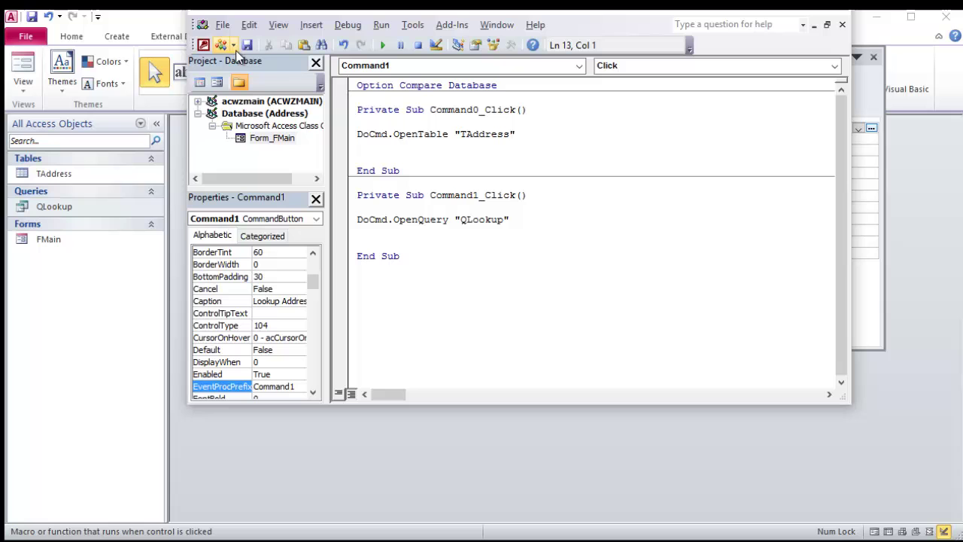
left_click(844, 16)
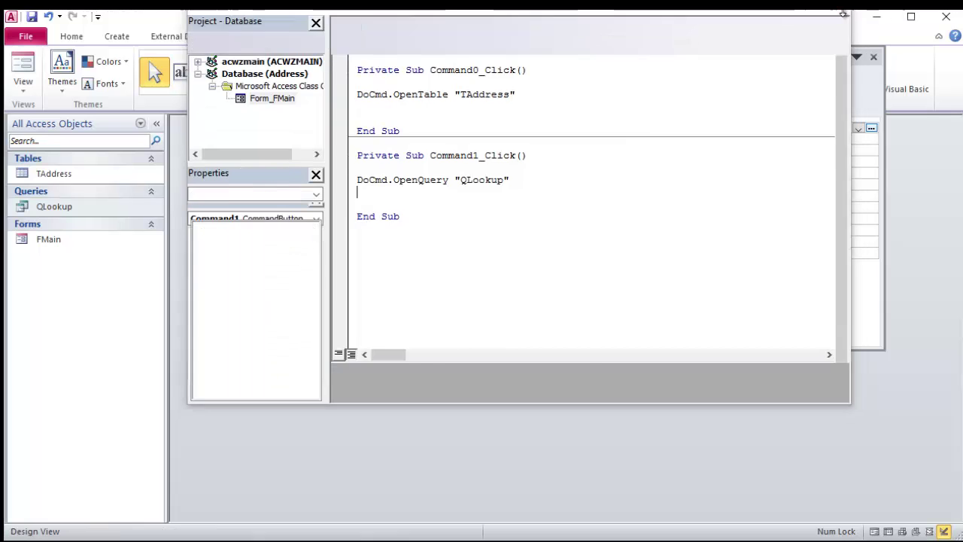
Step: Run FMain in Form View and confirm Enter Address opens TAddress, then close it
left_click_drag(308, 170, 326, 159)
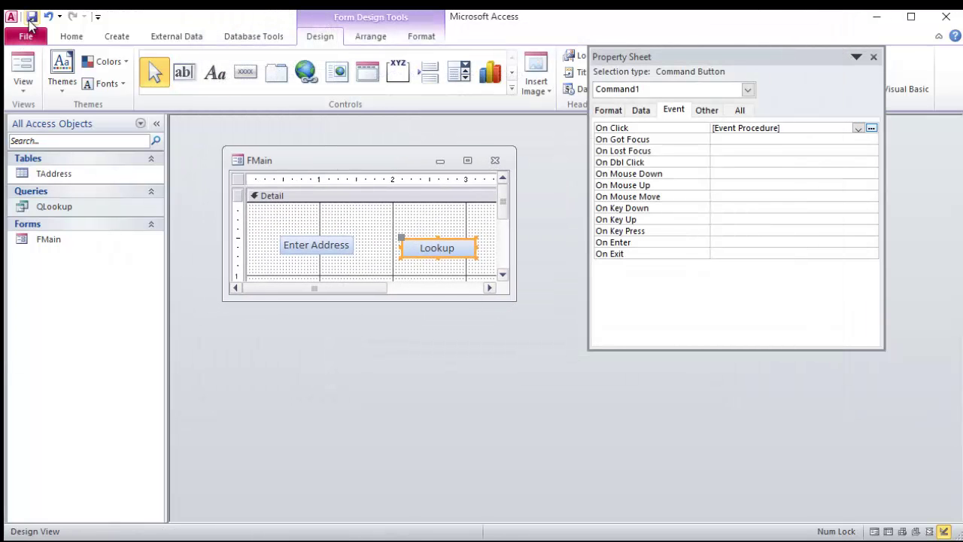
left_click(30, 69)
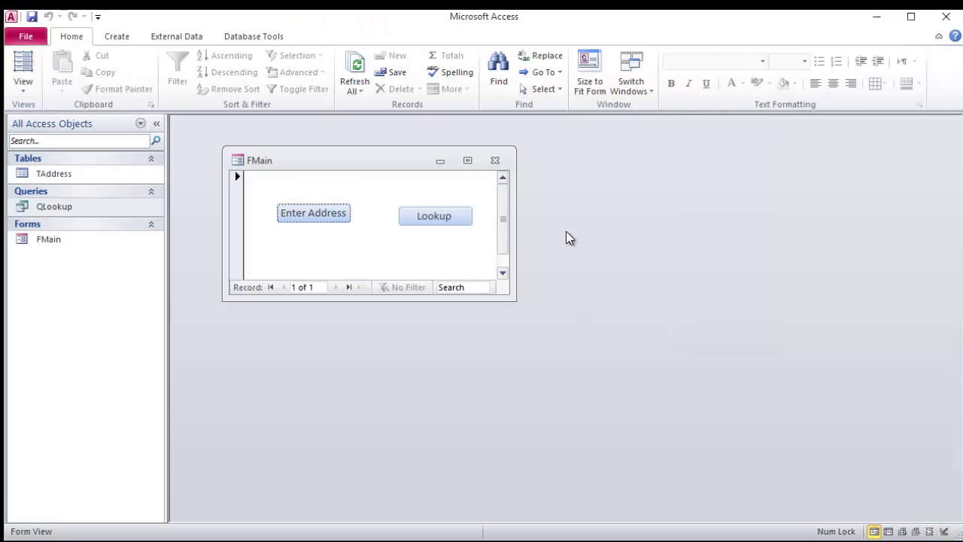
left_click(342, 216)
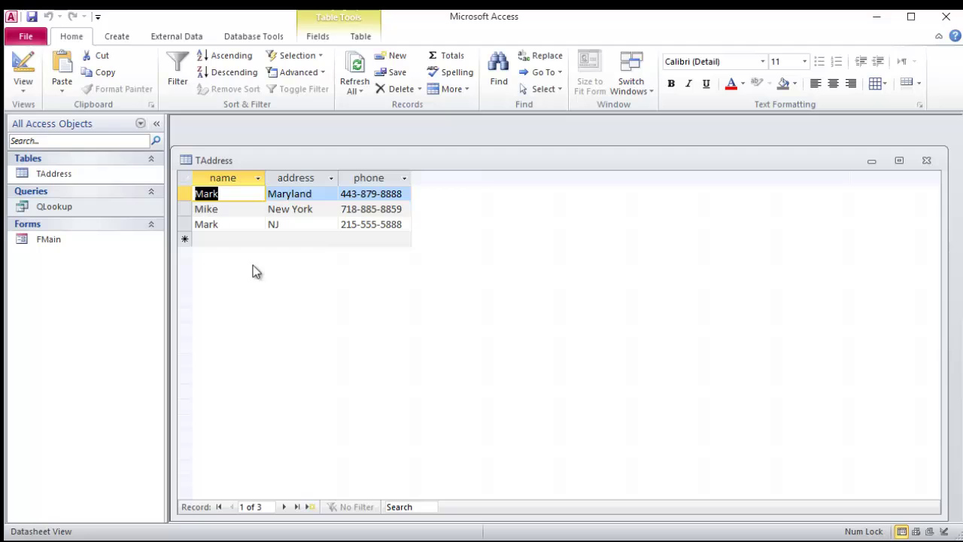
left_click(926, 161)
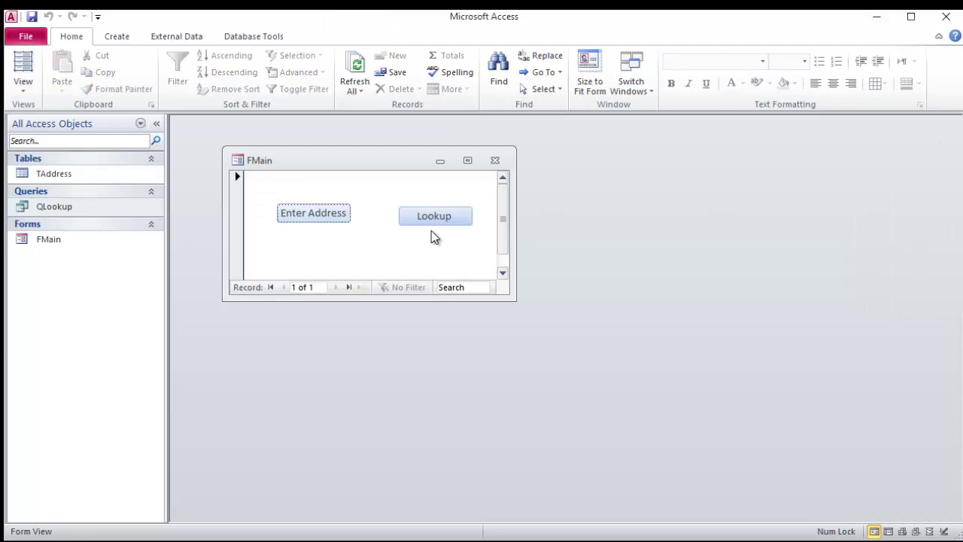
Step: Use Lookup to search for a name, check the two matching records, and close QLookup
left_click(437, 219)
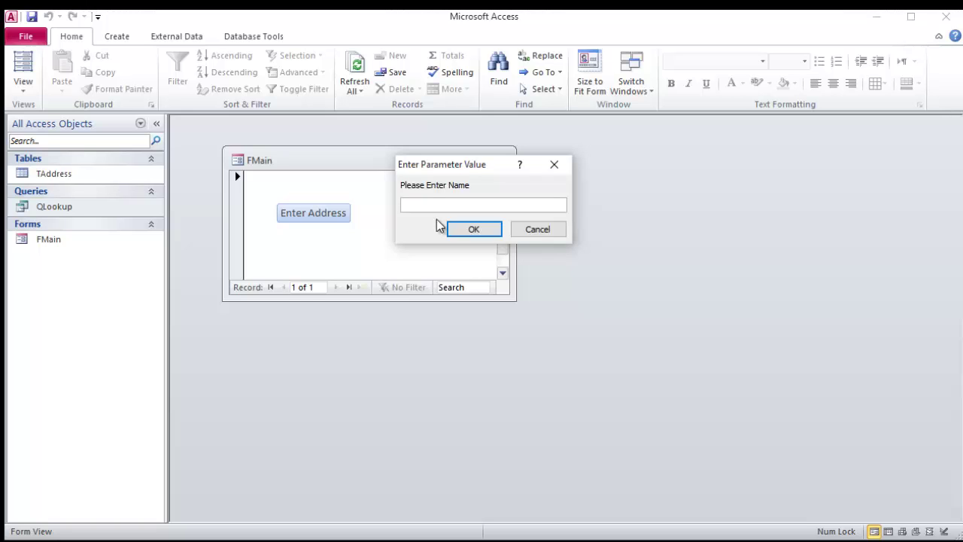
type("Mark")
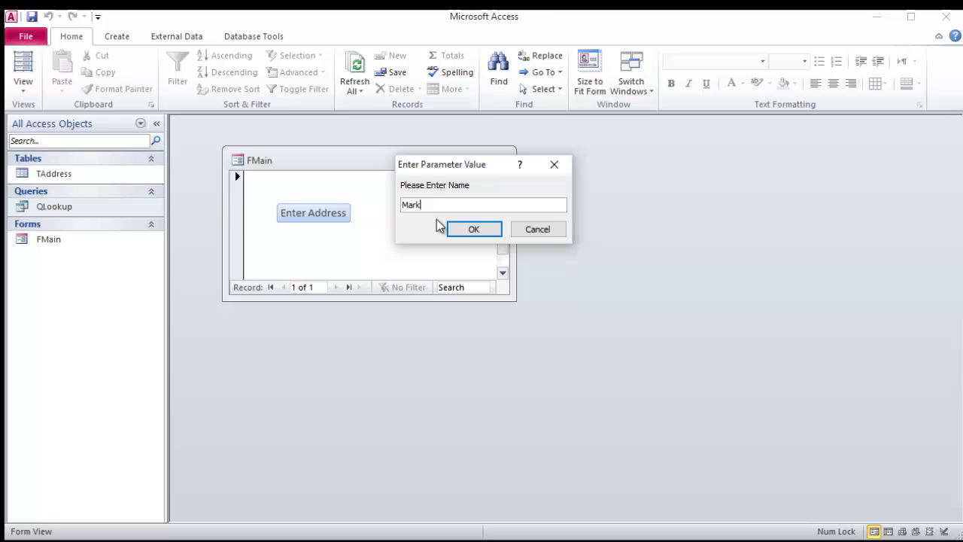
key("Return")
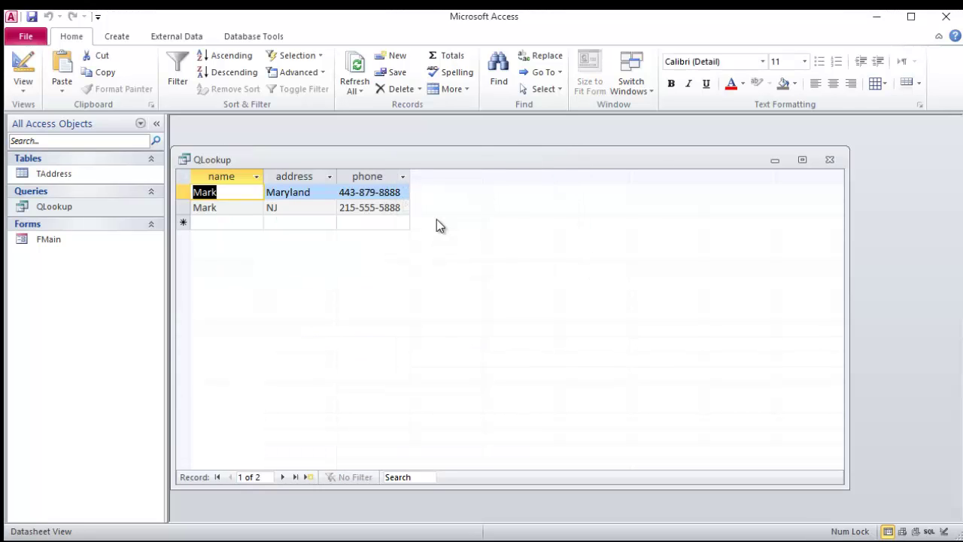
left_click(838, 161)
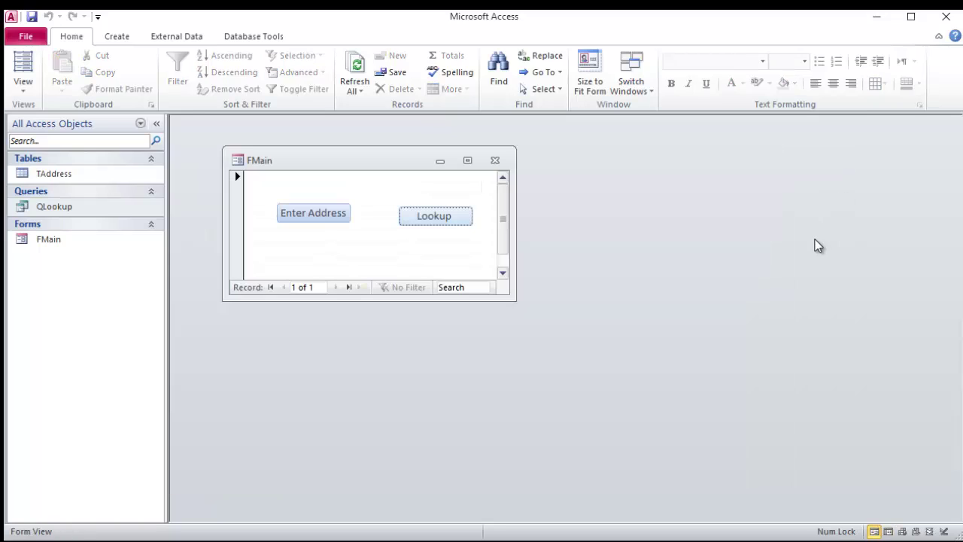